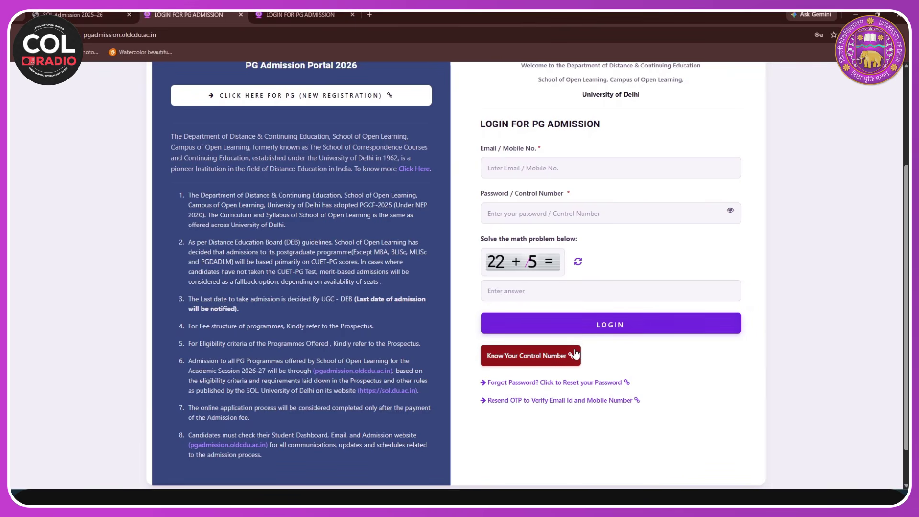
- Choose 'CLICK HERE FOR PG (NEW REGISTRATION)' to start a new PG registration
{"action": "left_click", "coordinate": [297, 97]}
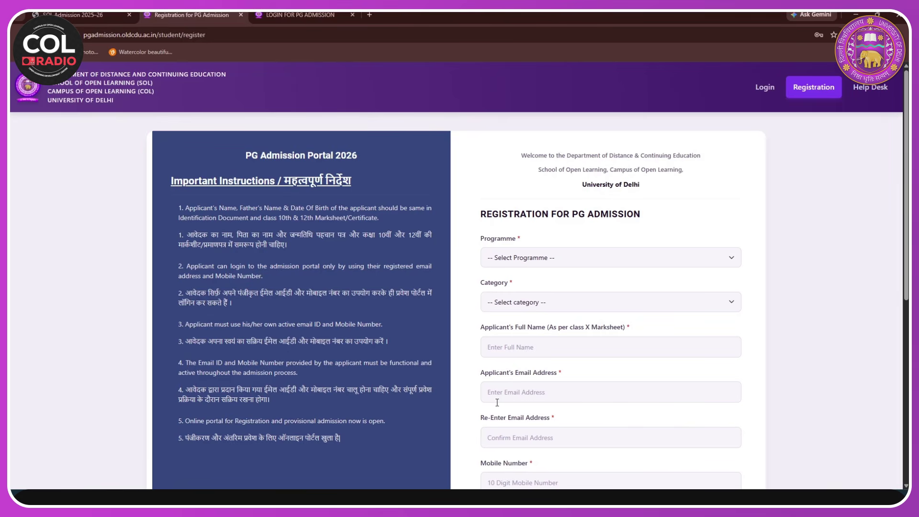
- Select MASTER IN BUSINESS ADMINISTRATION (MBA) as the programme and read through the eligibility notice
{"action": "left_click", "coordinate": [721, 261]}
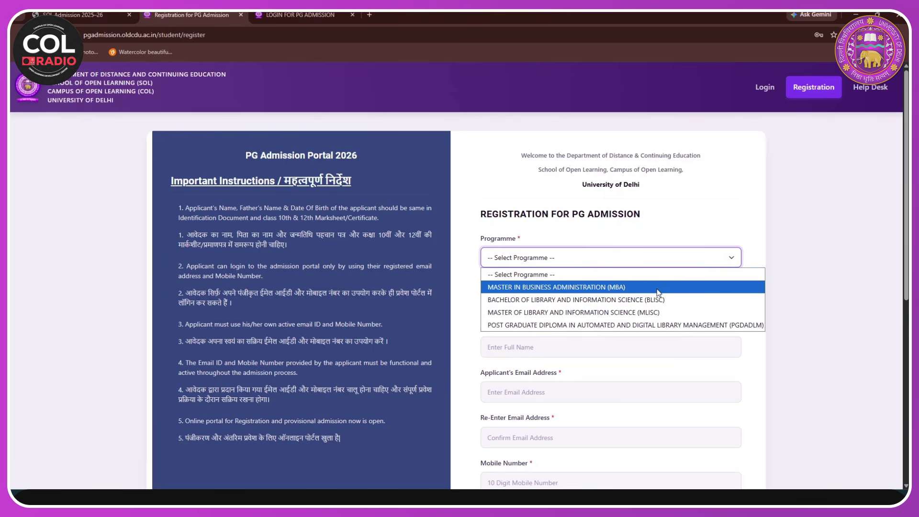
{"action": "left_click", "coordinate": [629, 287]}
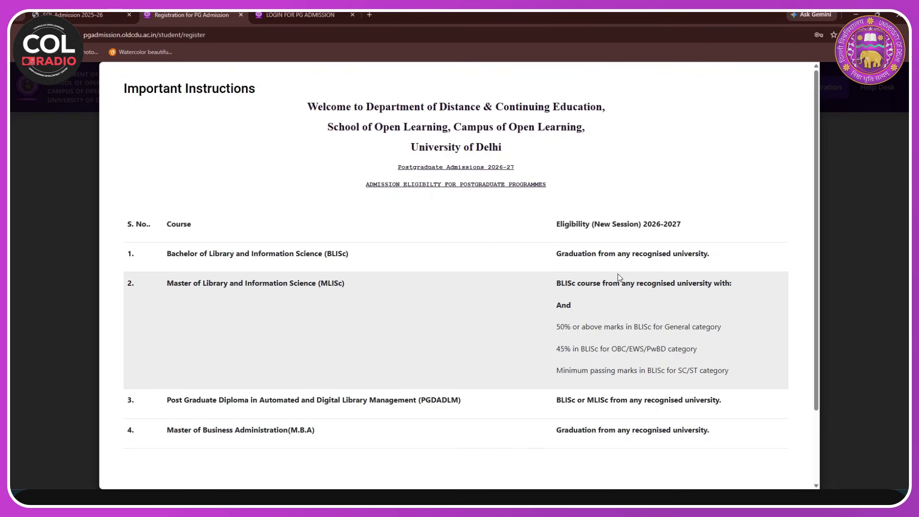
{"action": "scroll", "coordinate": [647, 320], "scroll_direction": "down", "scroll_amount": 1}
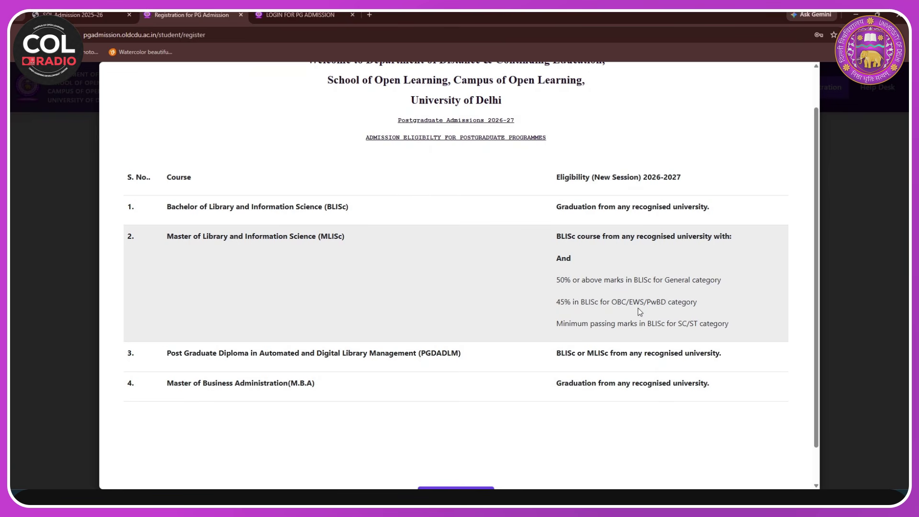
{"action": "scroll", "coordinate": [640, 312], "scroll_direction": "down", "scroll_amount": 1}
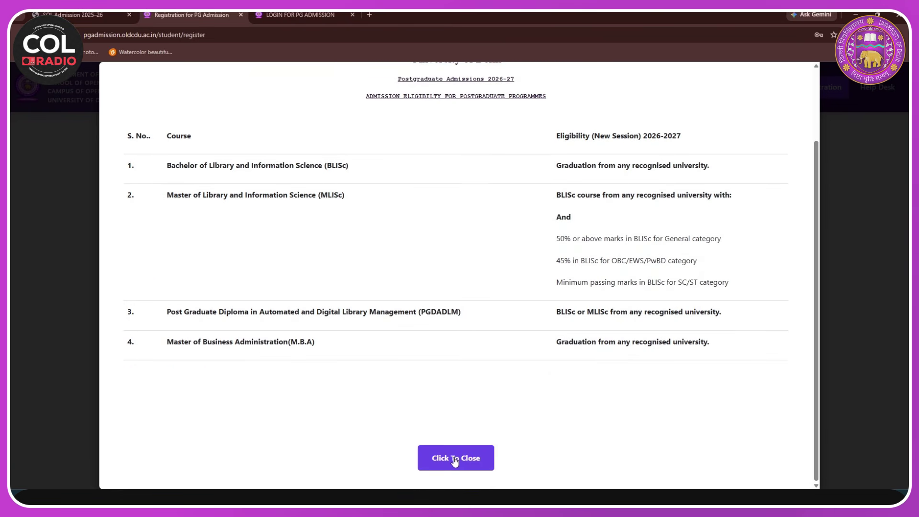
- Dismiss the eligibility notice, set category to General / UR, and enter the applicant's full name
{"action": "left_click", "coordinate": [455, 460]}
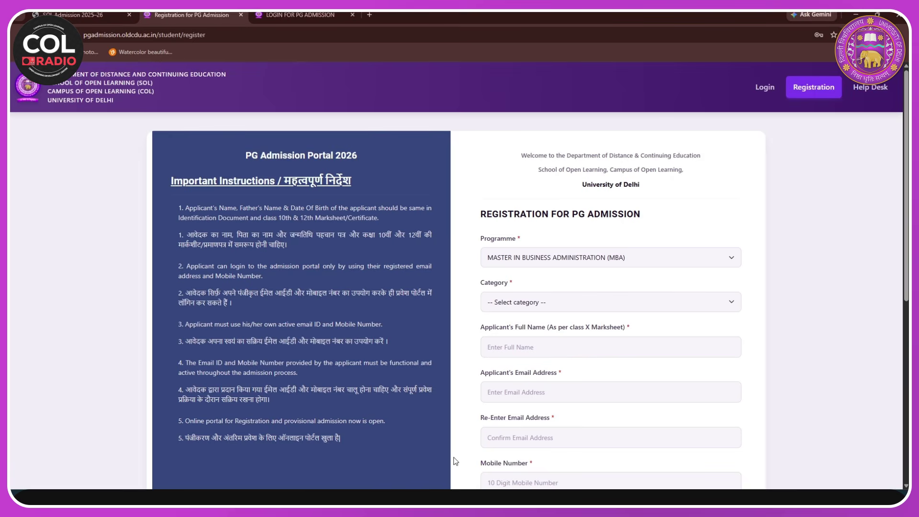
{"action": "left_click", "coordinate": [727, 303]}
{"action": "left_click", "coordinate": [550, 344]}
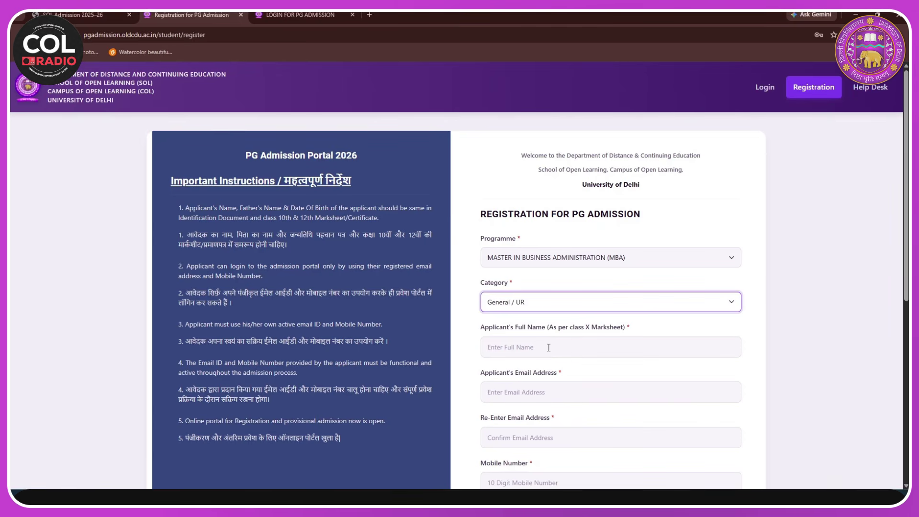
{"action": "left_click", "coordinate": [552, 348]}
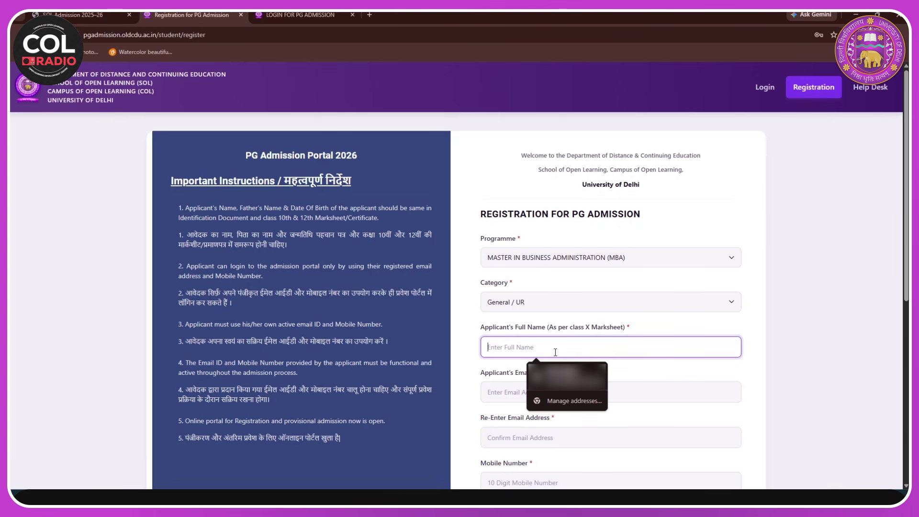
{"action": "key", "text": "Down"}
{"action": "type", "text": "BHAWANA"}
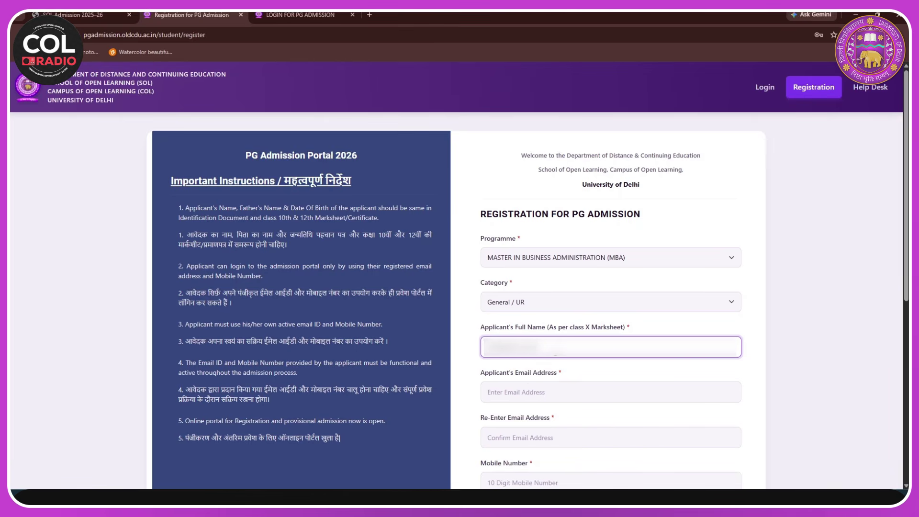
- Enter the applicant's email in both email fields, then the mobile number, copying it for confirmation
{"action": "left_click", "coordinate": [542, 397]}
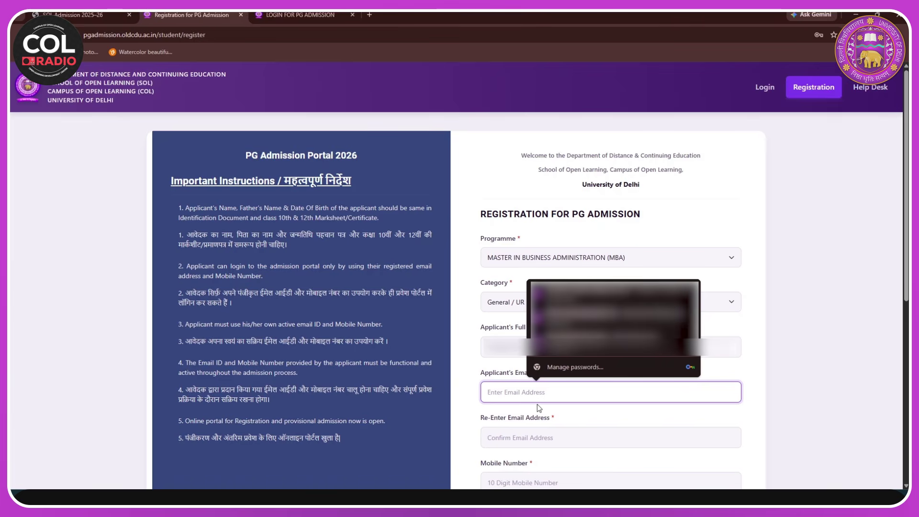
{"action": "type", "text": "a"}
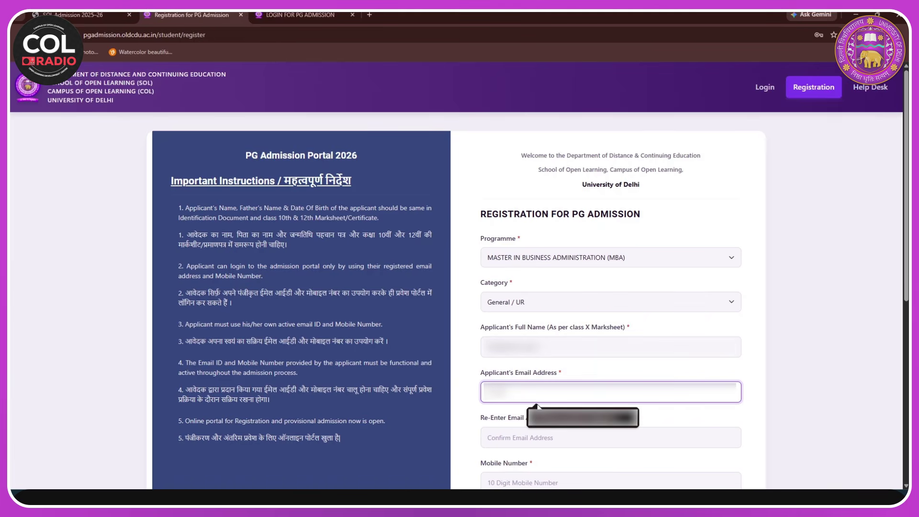
{"action": "type", "text": "a"}
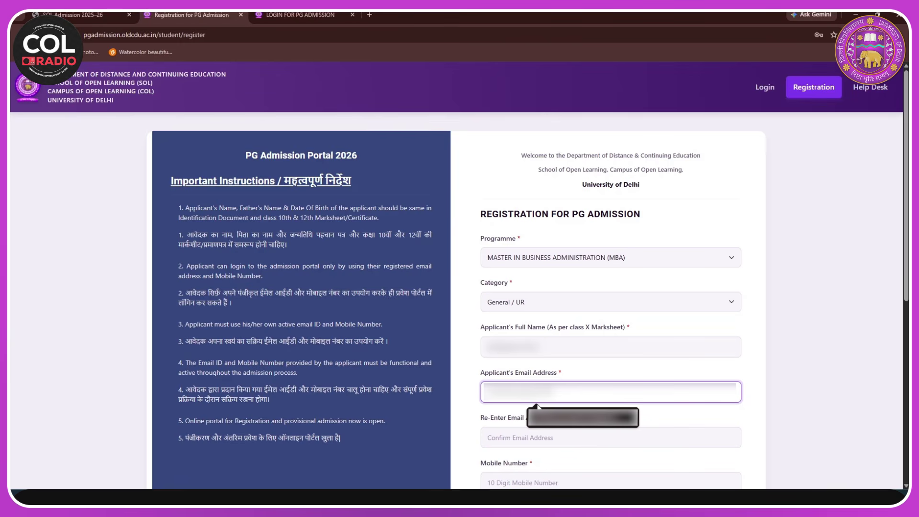
{"action": "type", "text": "a"}
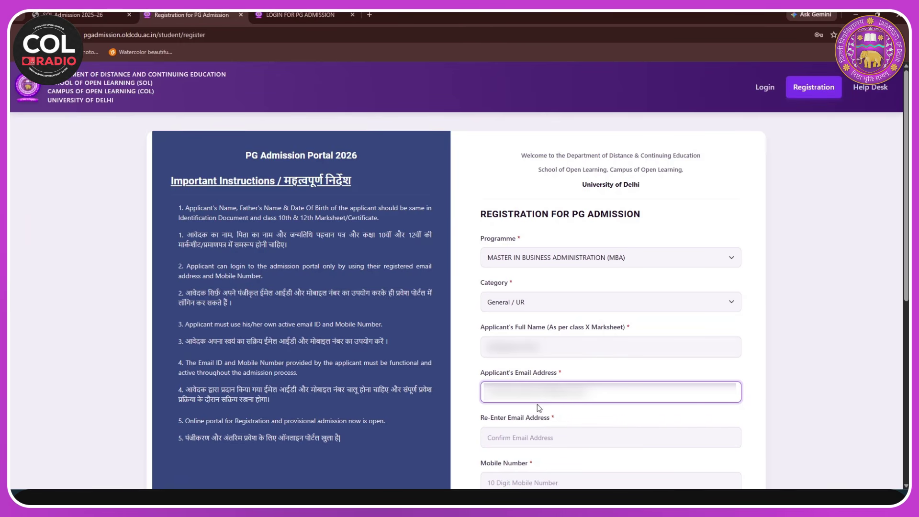
{"action": "scroll", "coordinate": [567, 400], "scroll_direction": "down", "scroll_amount": 1}
{"action": "left_click", "coordinate": [555, 385]}
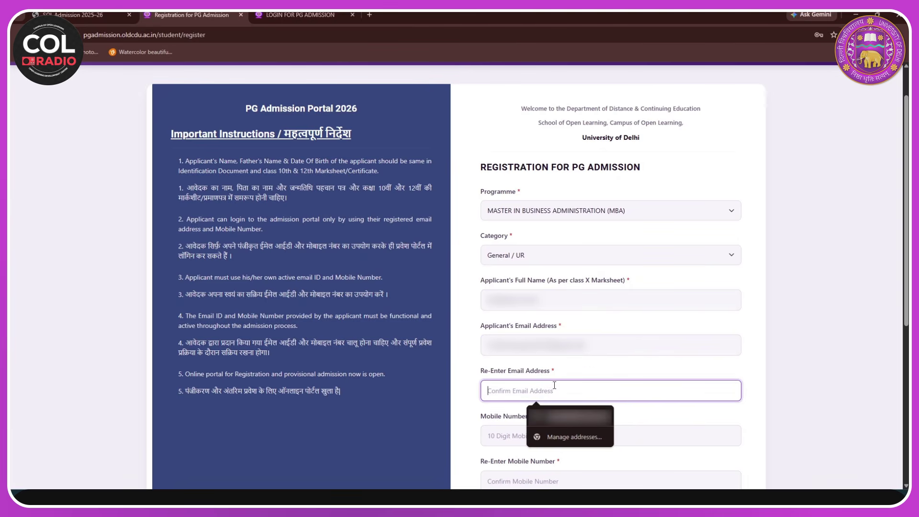
{"action": "key", "text": "shift+Tab"}
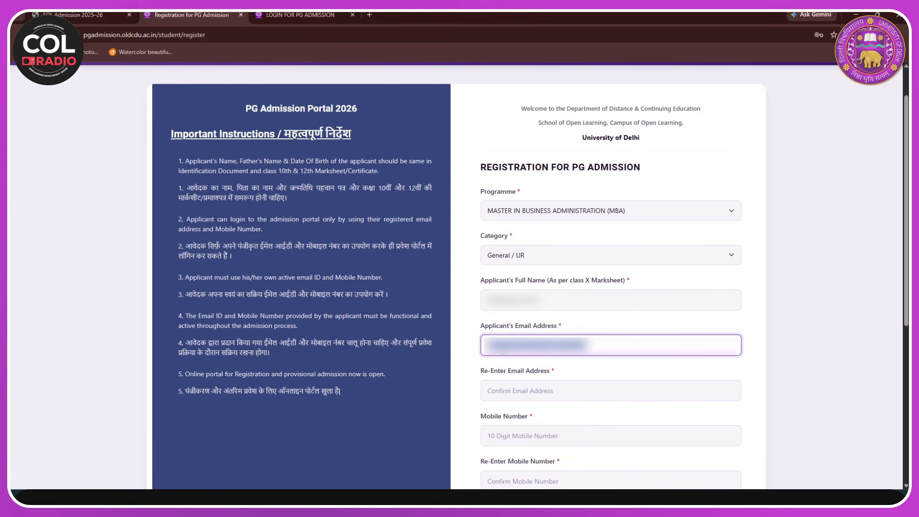
{"action": "left_click", "coordinate": [551, 390]}
{"action": "key", "text": "ctrl+v"}
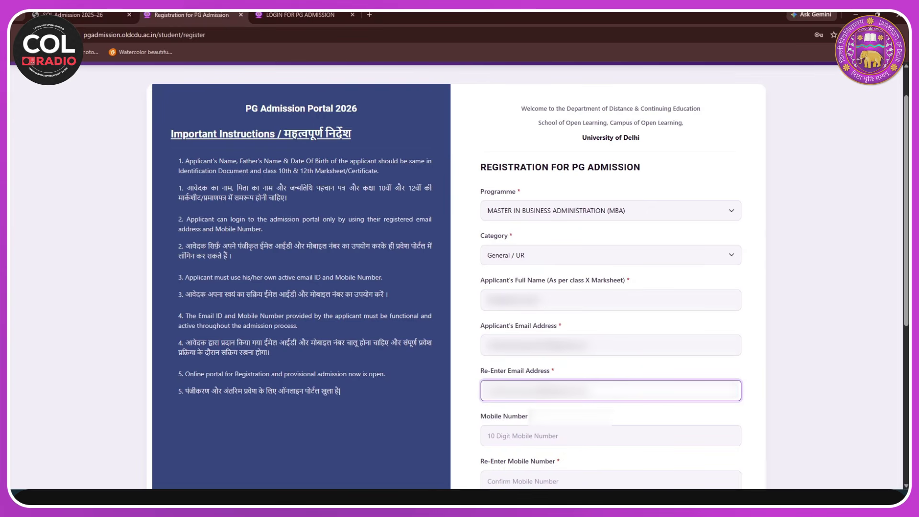
{"action": "left_click", "coordinate": [550, 436]}
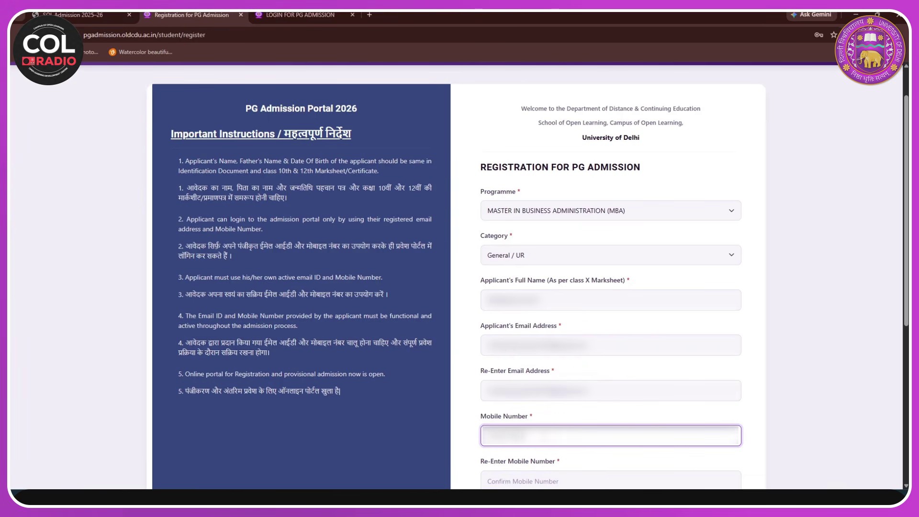
{"action": "double_click", "coordinate": [493, 446]}
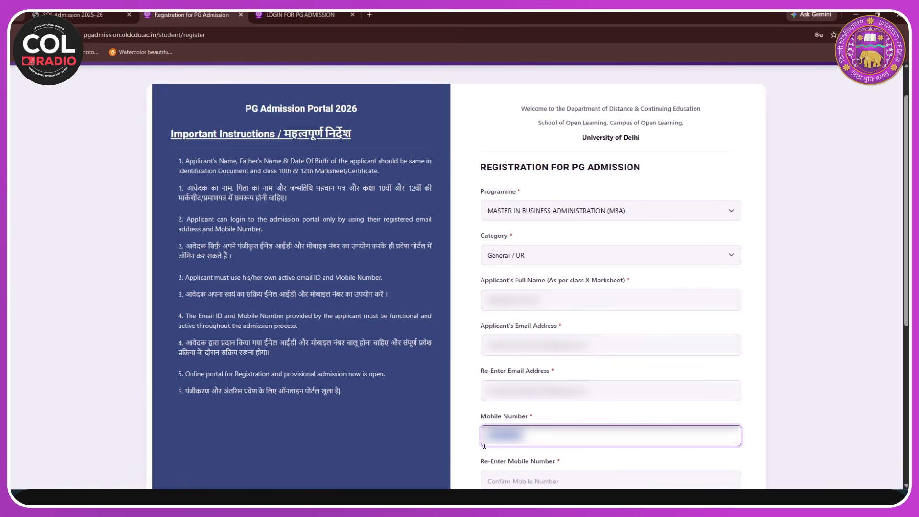
{"action": "scroll", "coordinate": [526, 425], "scroll_direction": "down", "scroll_amount": 2}
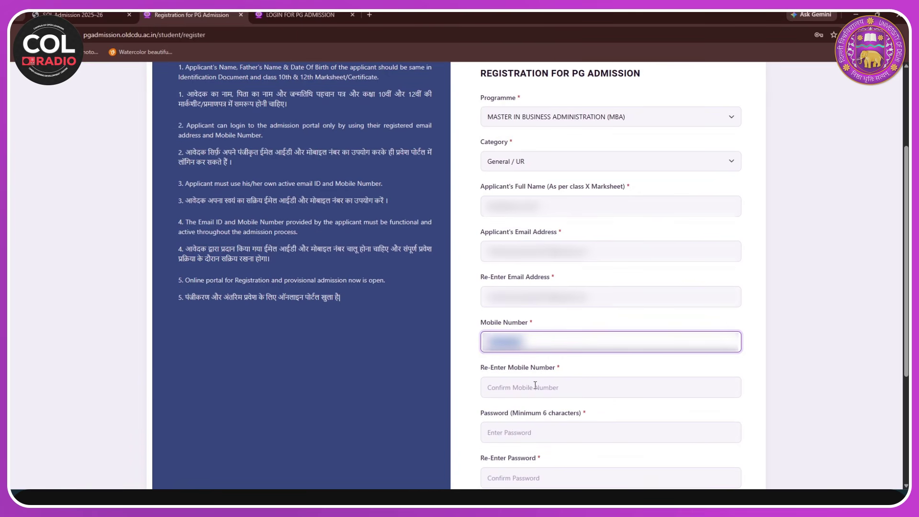
- Paste the mobile number into Re-Enter Mobile and enter the account password in both password fields
{"action": "left_click", "coordinate": [555, 383]}
{"action": "key", "text": "ctrl+v"}
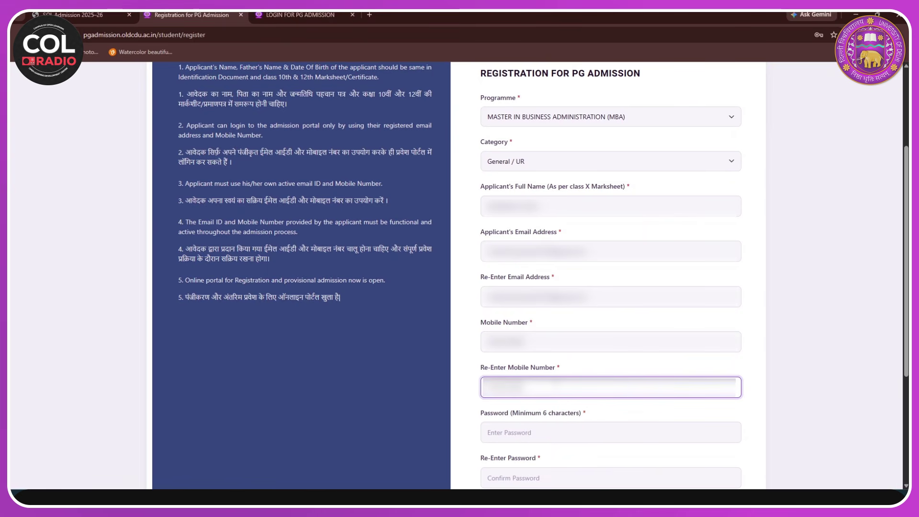
{"action": "scroll", "coordinate": [551, 416], "scroll_direction": "down", "scroll_amount": 1}
{"action": "left_click", "coordinate": [529, 386]}
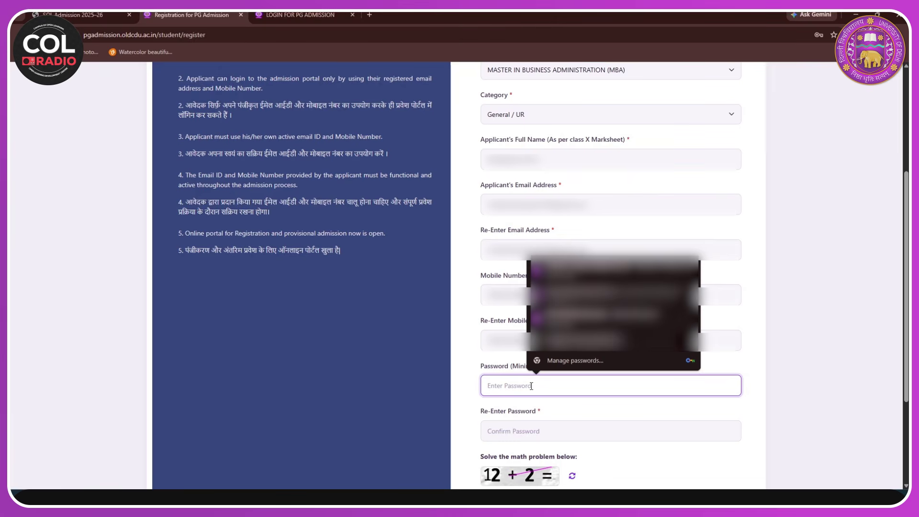
{"action": "type", "text": "*********"}
{"action": "left_click", "coordinate": [543, 430]}
{"action": "type", "text": "******"}
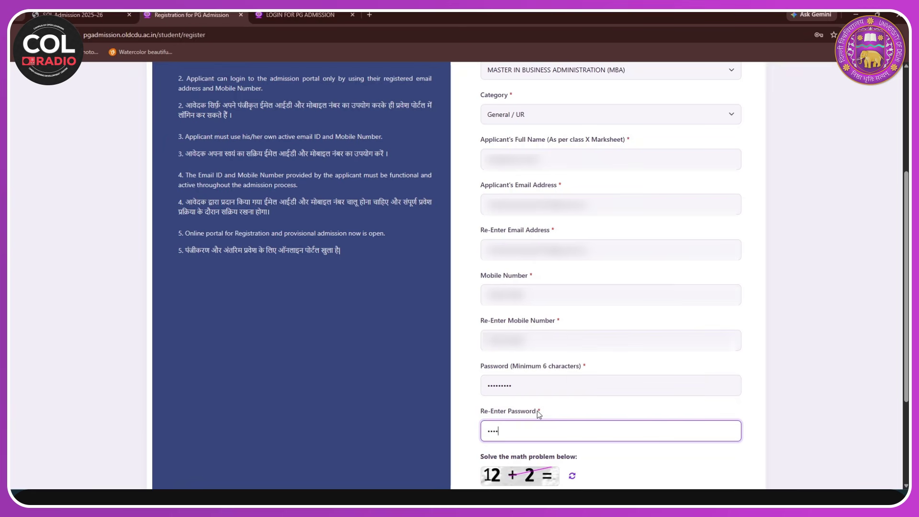
{"action": "type", "text": "***"}
- Answer the math captcha with 14 and submit the registration
{"action": "scroll", "coordinate": [537, 411], "scroll_direction": "down", "scroll_amount": 3}
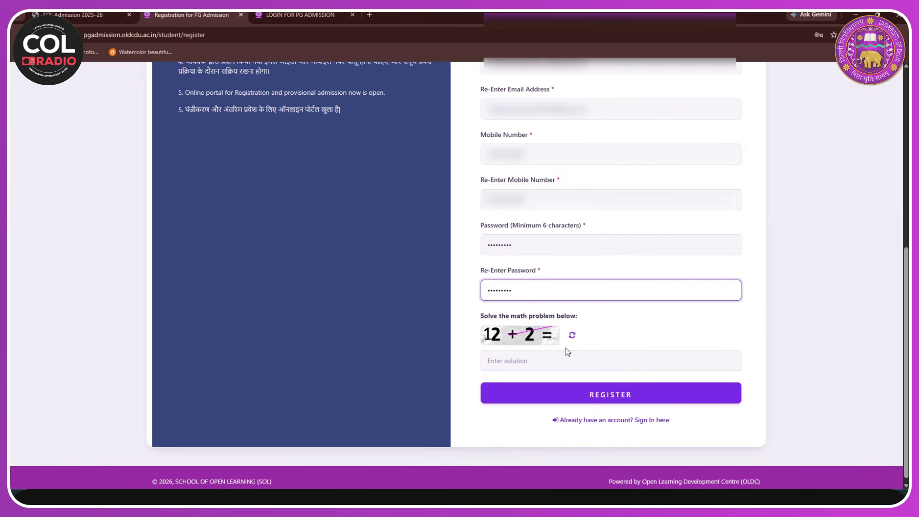
{"action": "left_click", "coordinate": [522, 360]}
{"action": "type", "text": "1"}
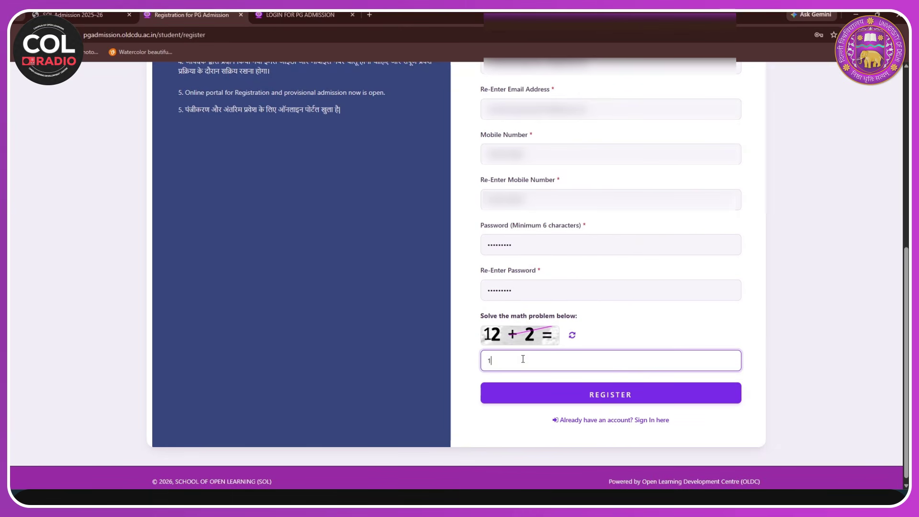
{"action": "type", "text": "4"}
{"action": "left_click", "coordinate": [632, 400]}
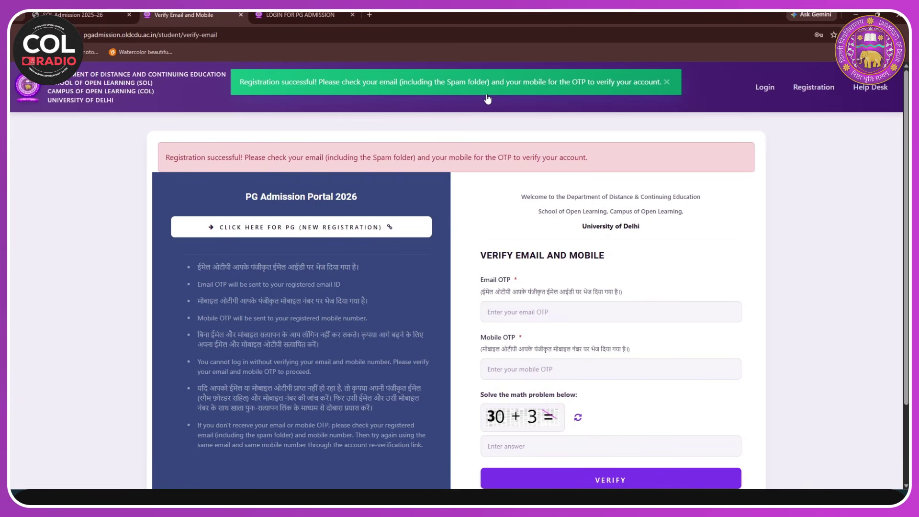
- Paste the received email OTP and mobile OTP into their verification fields
{"action": "scroll", "coordinate": [507, 146], "scroll_direction": "down", "scroll_amount": 1}
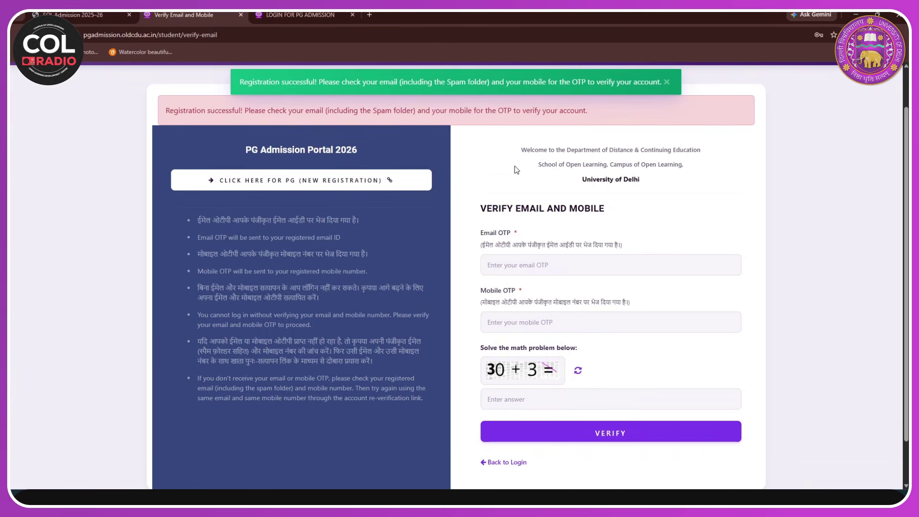
{"action": "scroll", "coordinate": [515, 165], "scroll_direction": "down", "scroll_amount": 1}
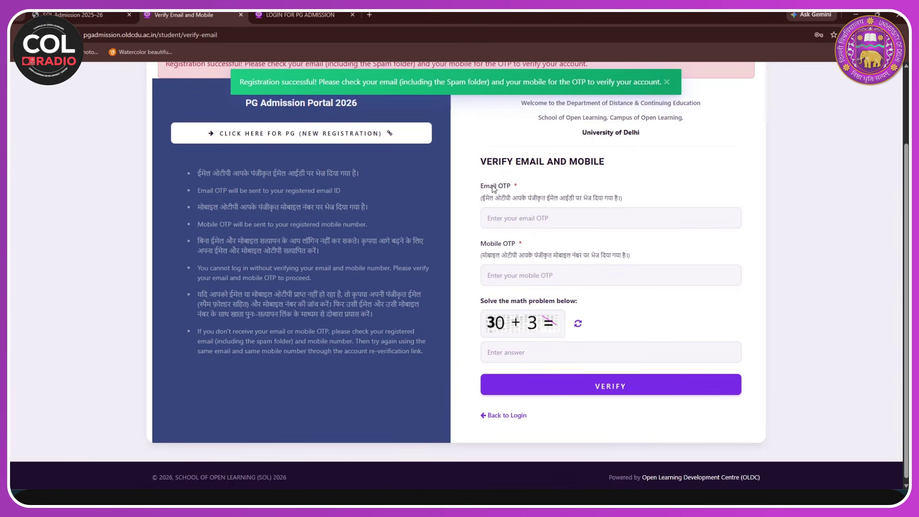
{"action": "left_click", "coordinate": [500, 219]}
{"action": "left_click", "coordinate": [511, 273]}
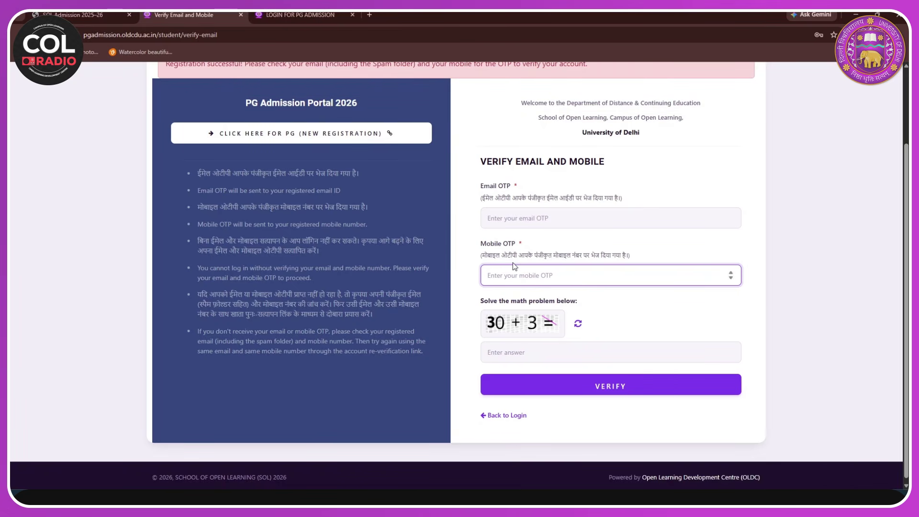
{"action": "left_click", "coordinate": [513, 218]}
{"action": "key", "text": "ctrl+v"}
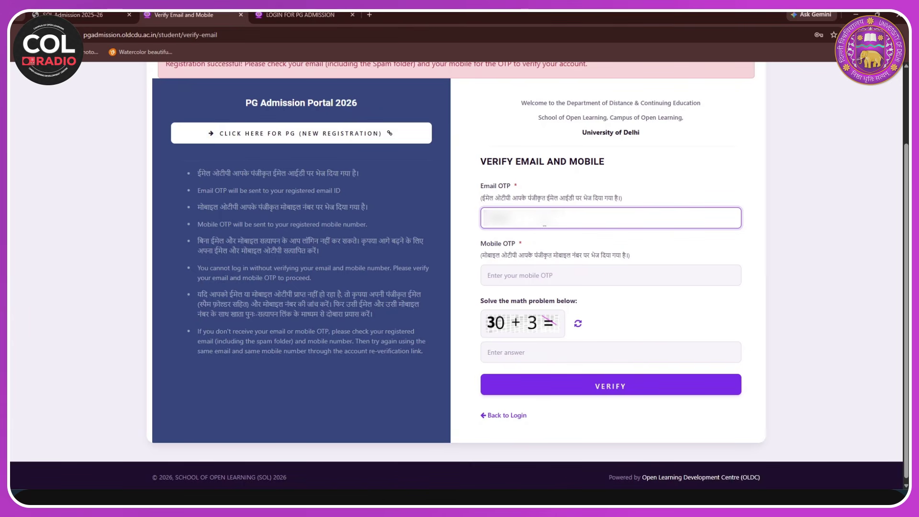
{"action": "left_click", "coordinate": [540, 279]}
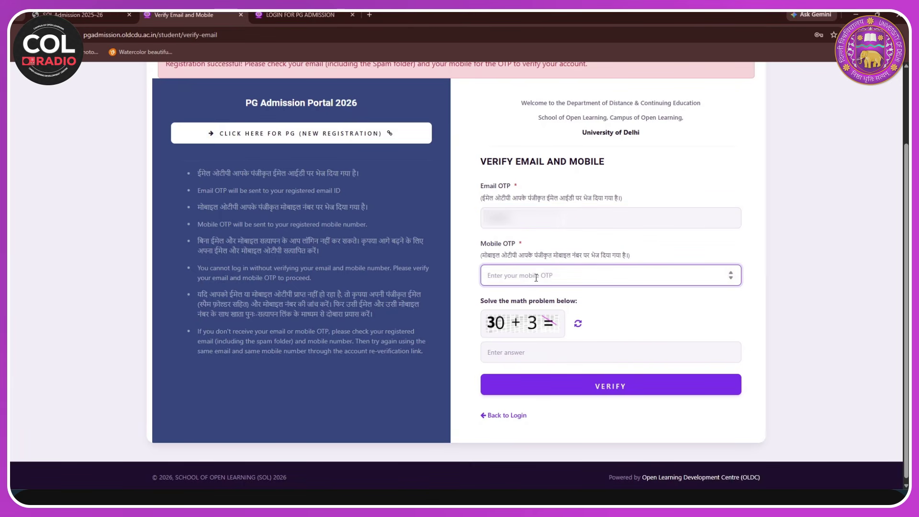
{"action": "key", "text": "ctrl+v"}
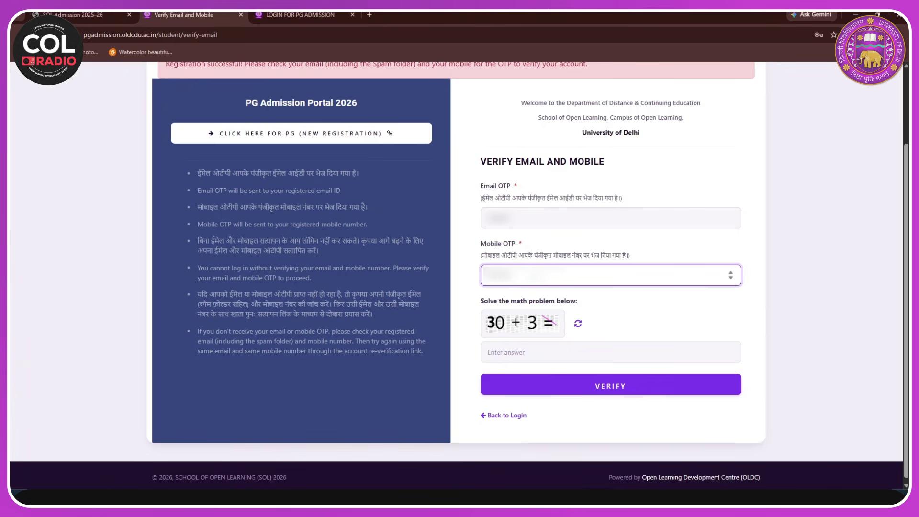
- Answer the math captcha with 33 and submit the verification
{"action": "left_click", "coordinate": [572, 353]}
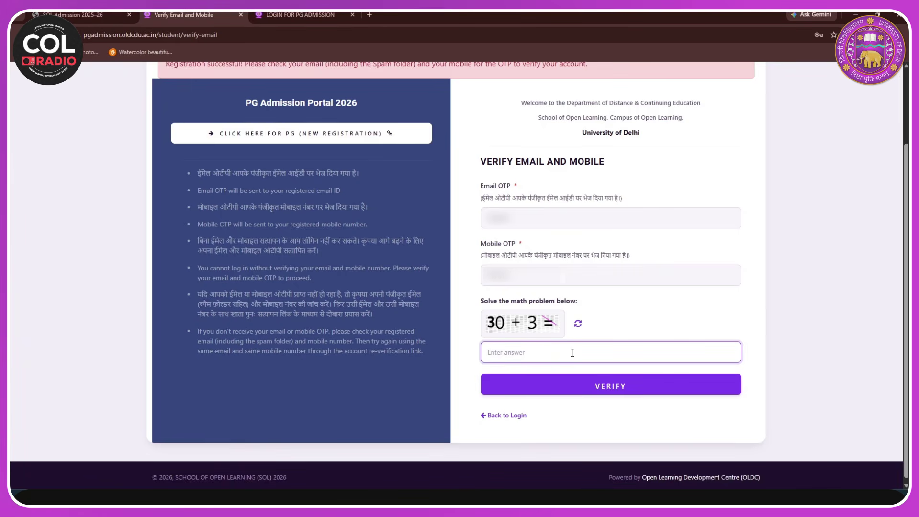
{"action": "type", "text": "33"}
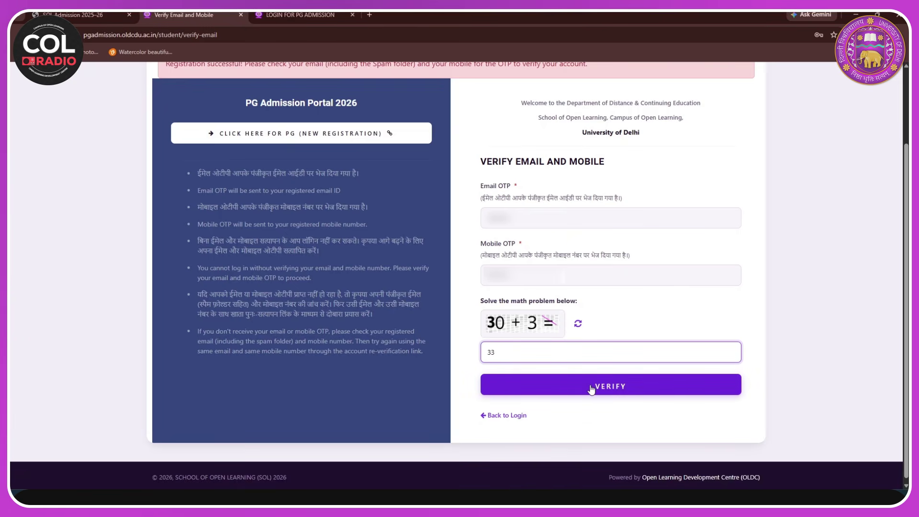
{"action": "left_click", "coordinate": [592, 389]}
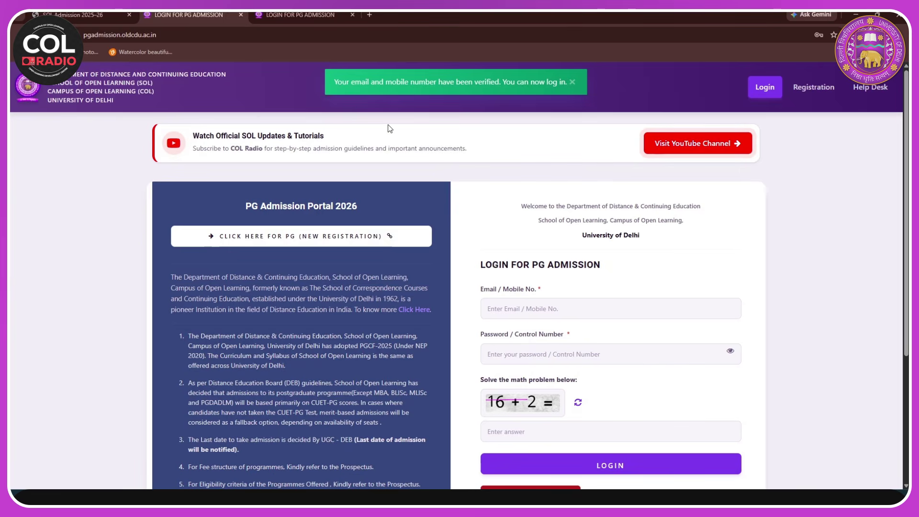
- Fill the login with the saved email/mobile entry, the account password, and captcha answer 18
{"action": "scroll", "coordinate": [547, 98], "scroll_direction": "down", "scroll_amount": 3}
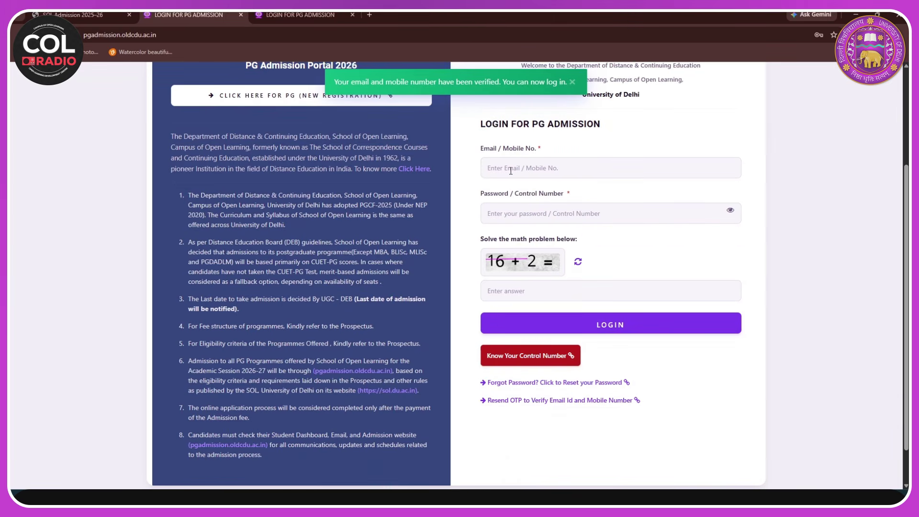
{"action": "left_click", "coordinate": [511, 170]}
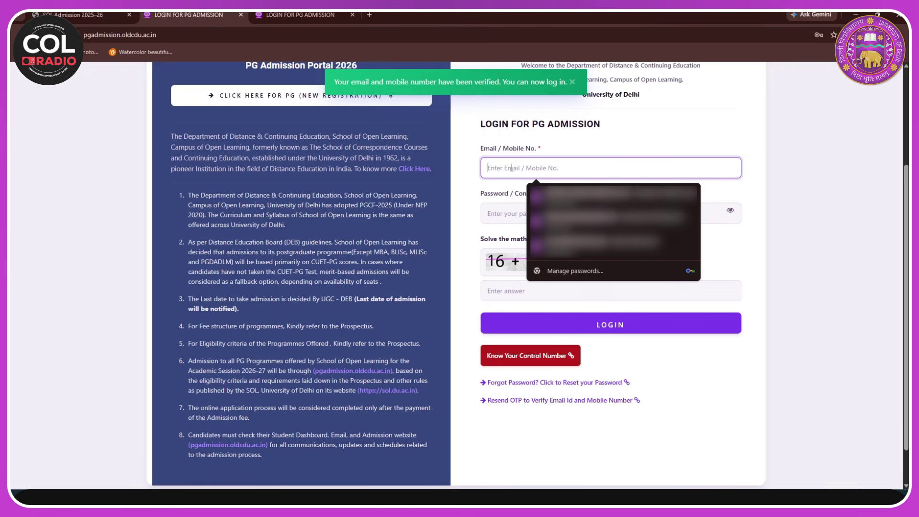
{"action": "left_click", "coordinate": [613, 194]}
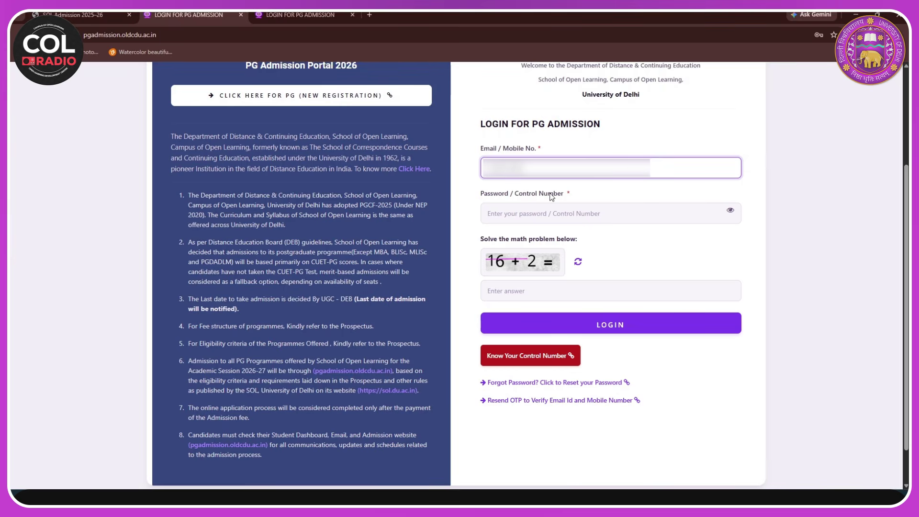
{"action": "left_click", "coordinate": [546, 218]}
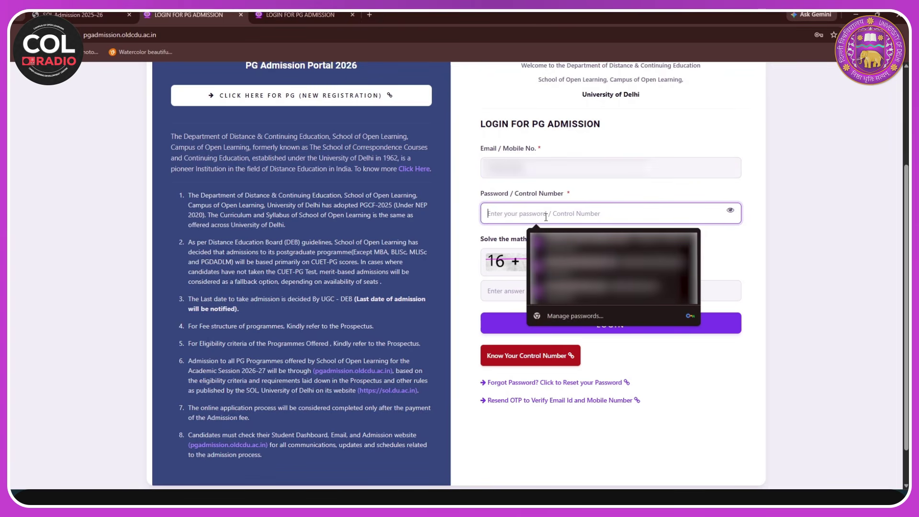
{"action": "type", "text": "•••••••••"}
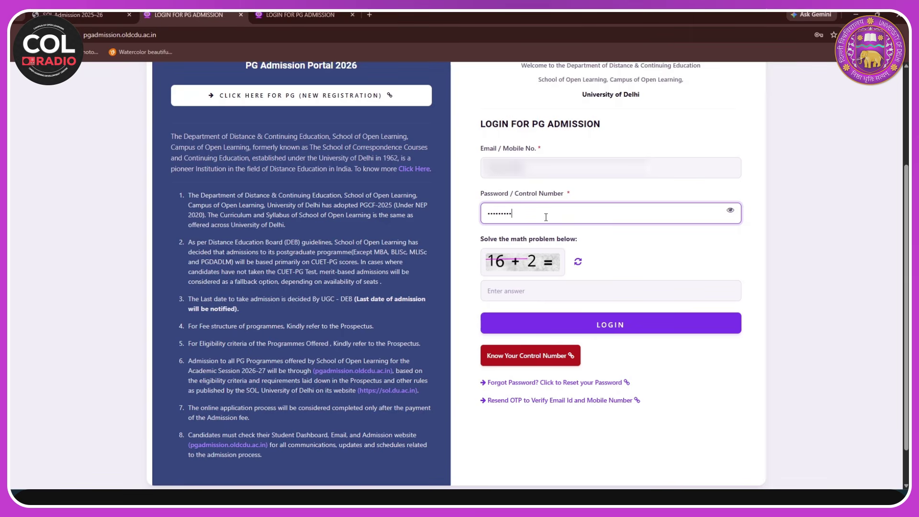
{"action": "left_click", "coordinate": [616, 293]}
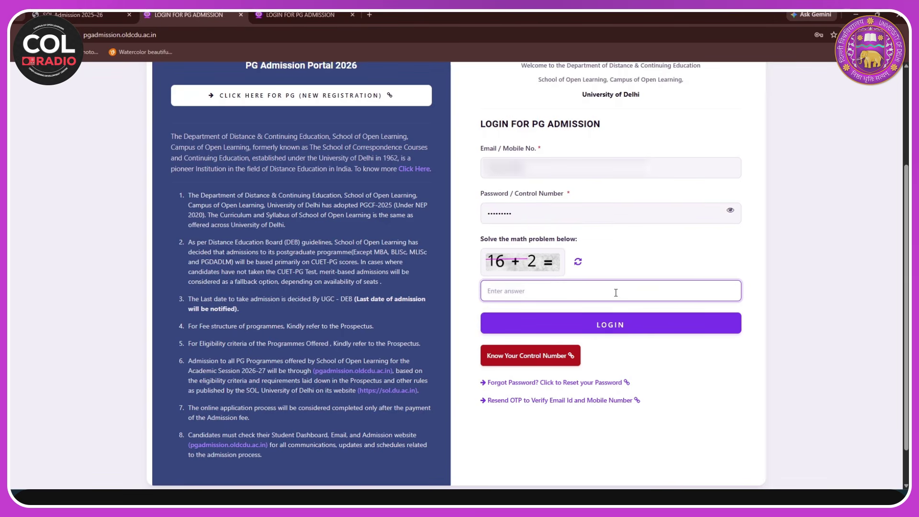
{"action": "type", "text": "18"}
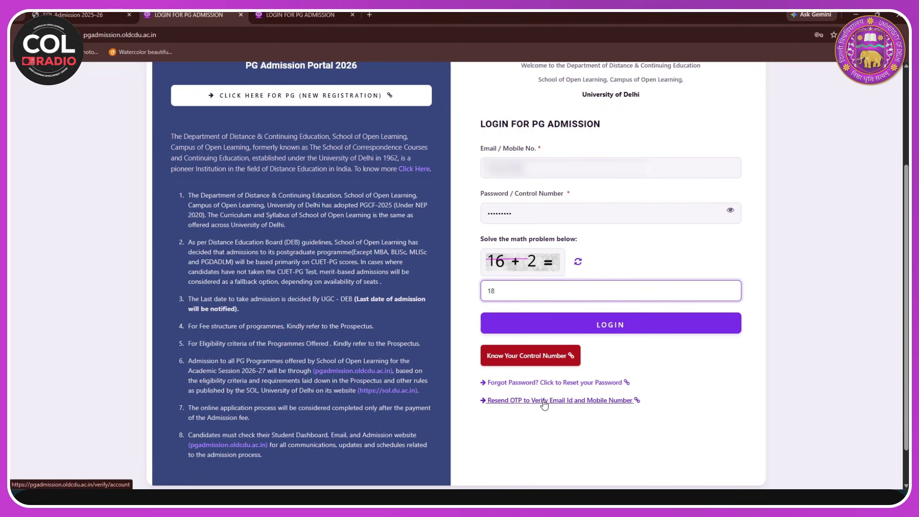
- Log in, decline saving the password, and confirm having read the important instructions
{"action": "left_click", "coordinate": [608, 326]}
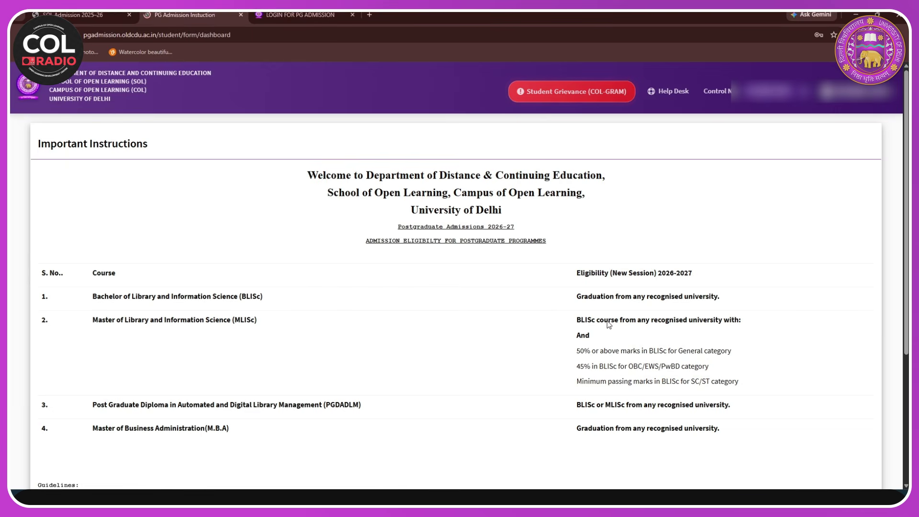
{"action": "scroll", "coordinate": [412, 301], "scroll_direction": "down", "scroll_amount": 1}
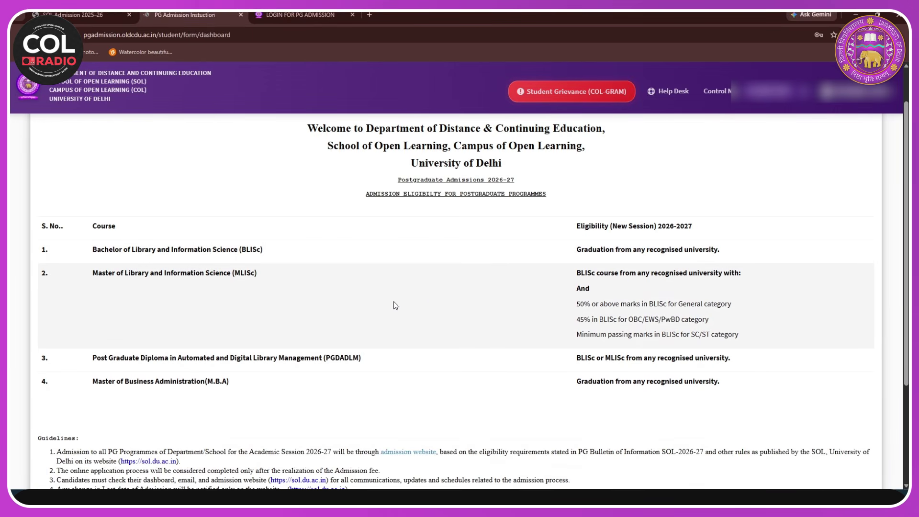
{"action": "scroll", "coordinate": [189, 270], "scroll_direction": "up", "scroll_amount": 1}
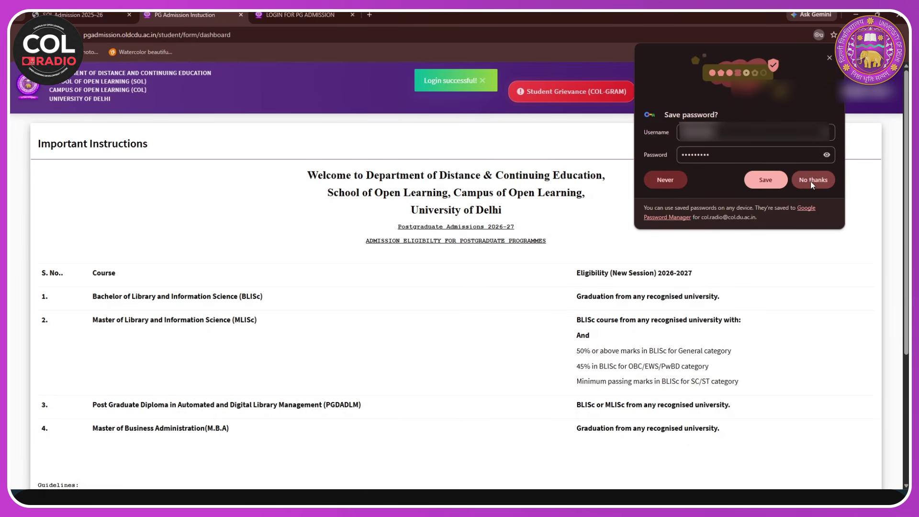
{"action": "left_click", "coordinate": [811, 181]}
{"action": "scroll", "coordinate": [425, 267], "scroll_direction": "down", "scroll_amount": 4}
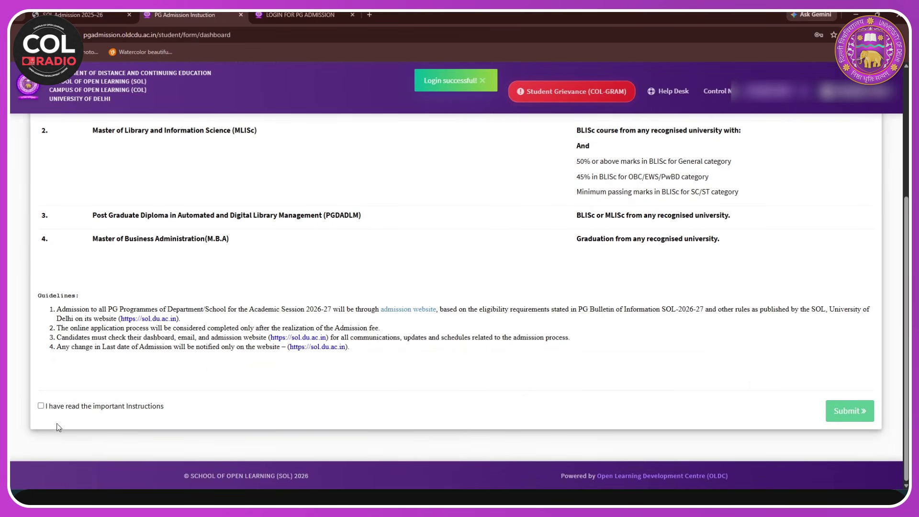
{"action": "left_click", "coordinate": [40, 406]}
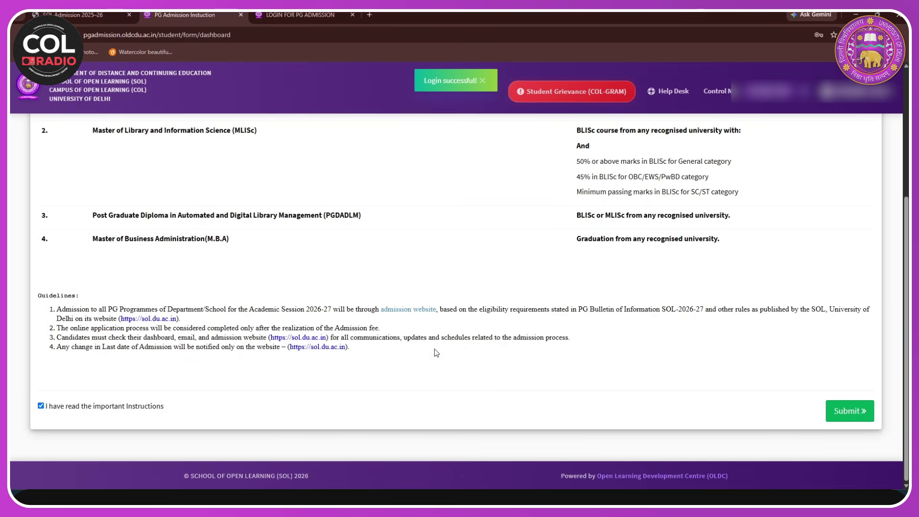
{"action": "left_click", "coordinate": [843, 413]}
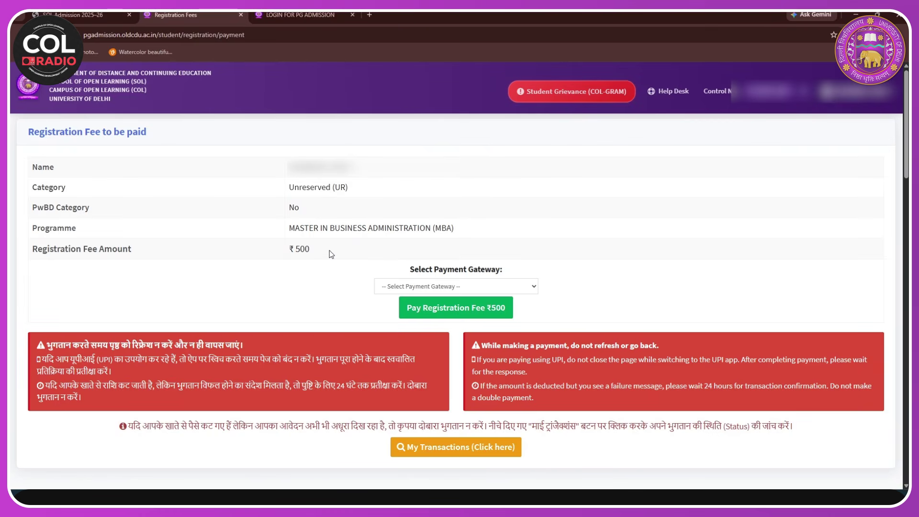
- Select ICICI in Select Payment Gateway for the ₹500 MBA registration fee
{"action": "scroll", "coordinate": [450, 250], "scroll_direction": "down", "scroll_amount": 2}
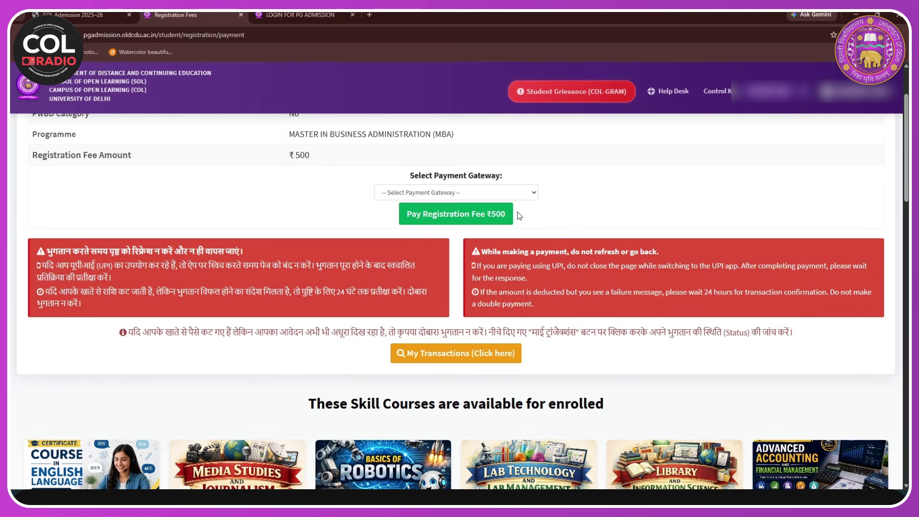
{"action": "left_click", "coordinate": [529, 194]}
{"action": "left_click", "coordinate": [510, 219]}
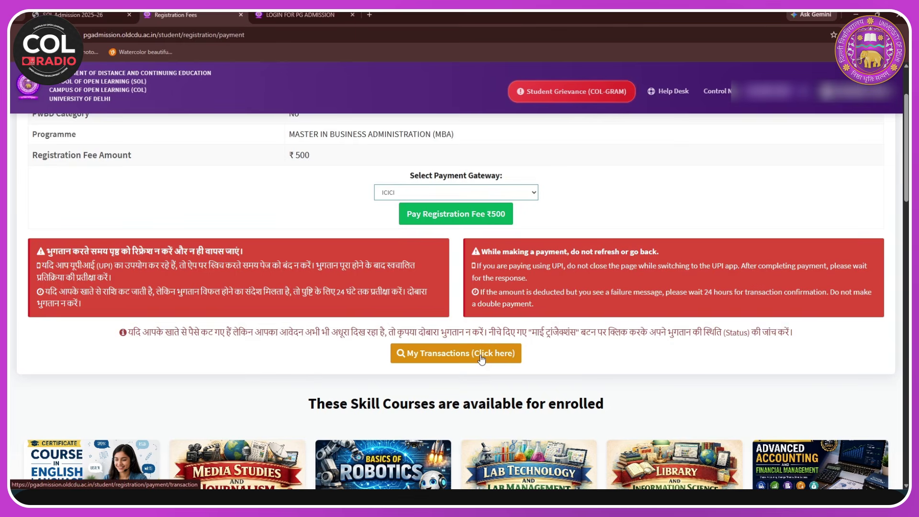
{"action": "scroll", "coordinate": [417, 213], "scroll_direction": "up", "scroll_amount": 1}
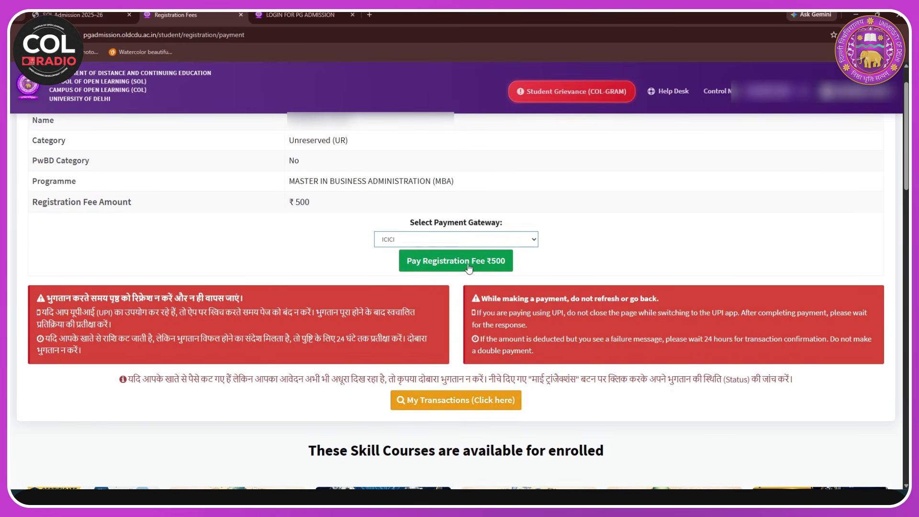
- Start paying the ₹500 registration fee and choose UPI payment by QR code
{"action": "left_click", "coordinate": [469, 261]}
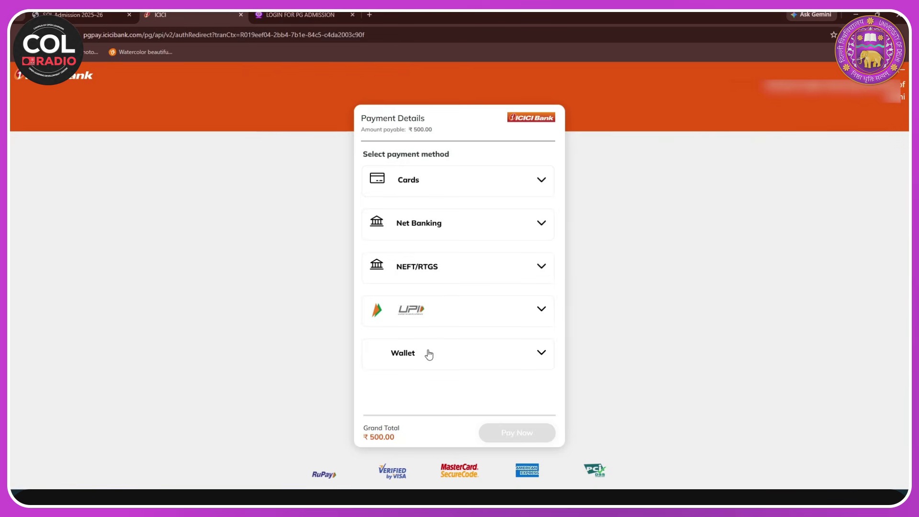
{"action": "left_click", "coordinate": [530, 309]}
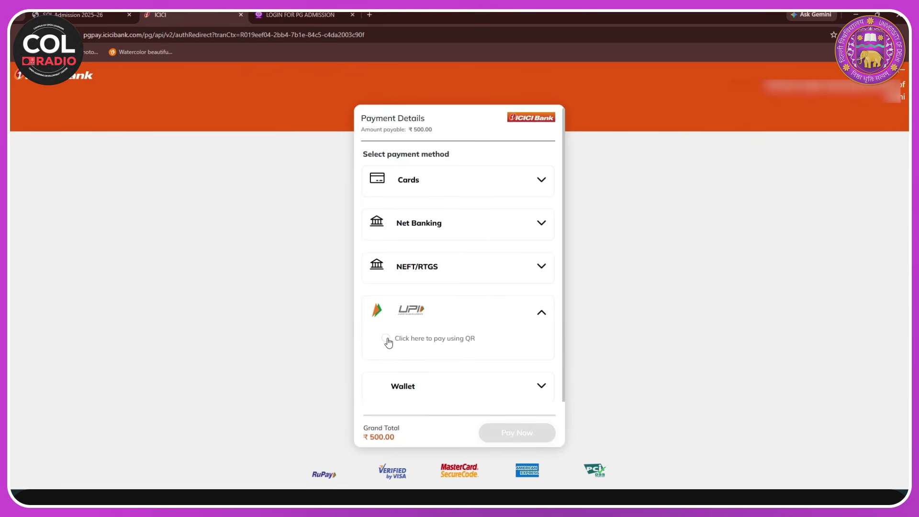
{"action": "left_click", "coordinate": [386, 338]}
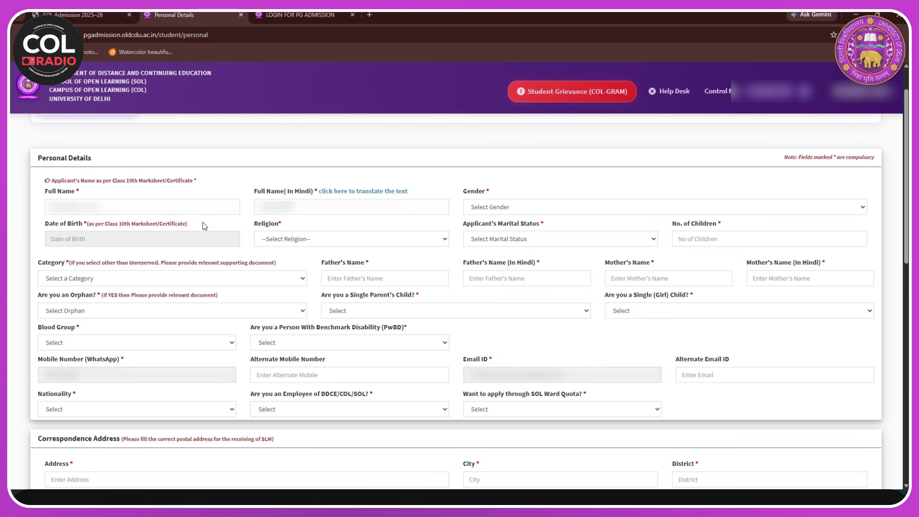
- Set gender Female, the date of birth, religion HINDU and marital status Single/Unmarried
{"action": "left_click", "coordinate": [511, 211]}
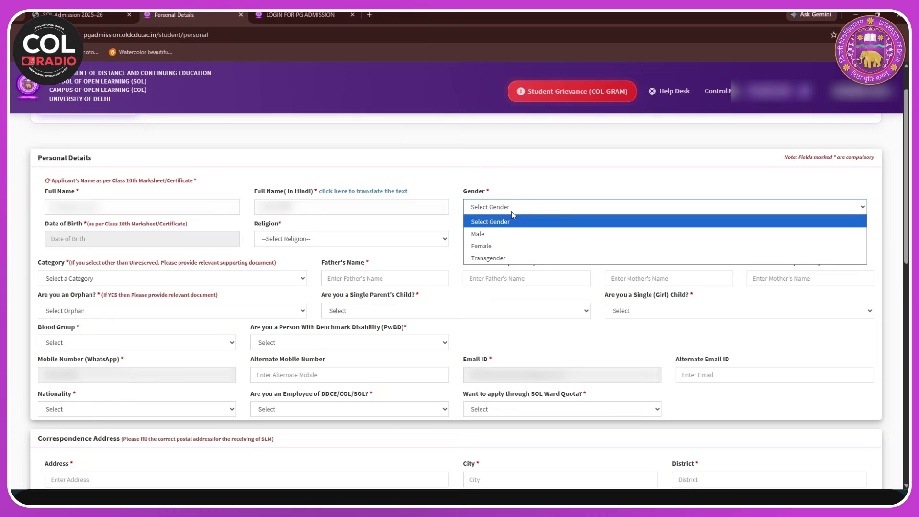
{"action": "left_click", "coordinate": [486, 245]}
{"action": "left_click", "coordinate": [211, 240]}
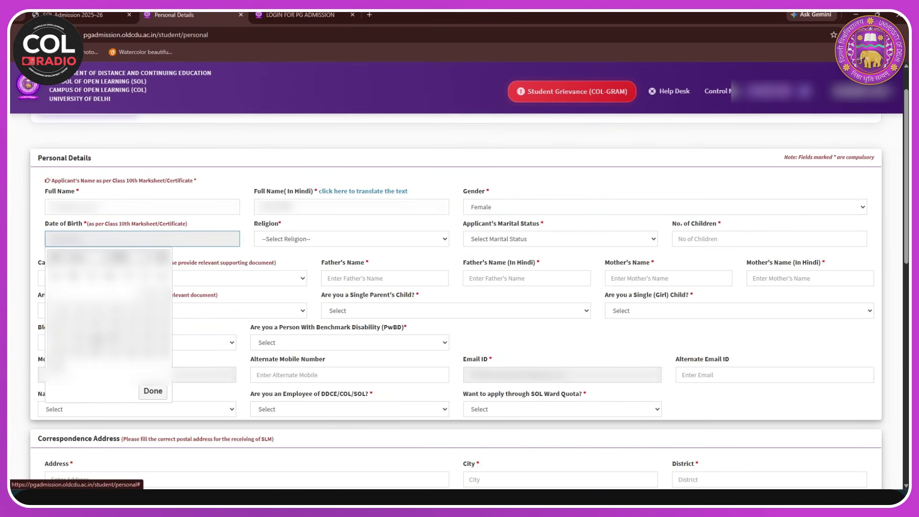
{"action": "left_click", "coordinate": [143, 387]}
{"action": "left_click", "coordinate": [298, 242]}
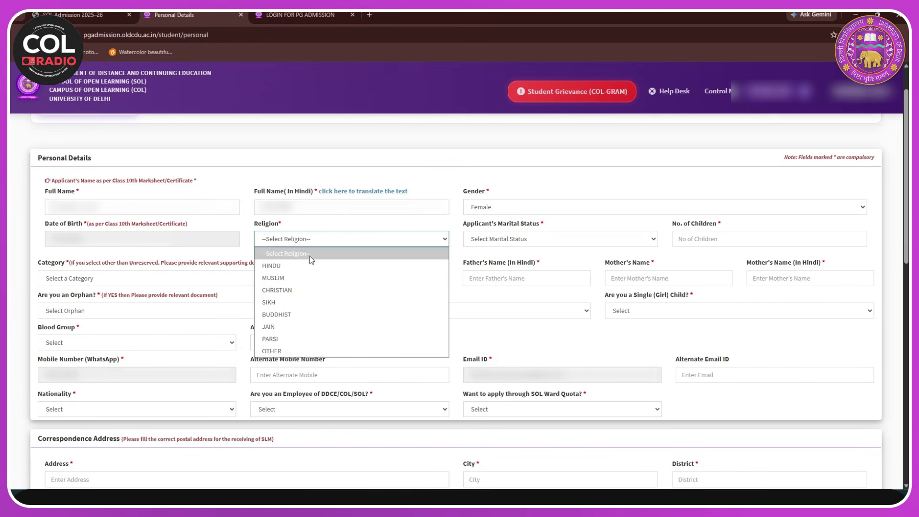
{"action": "left_click", "coordinate": [311, 262]}
{"action": "left_click", "coordinate": [528, 239]}
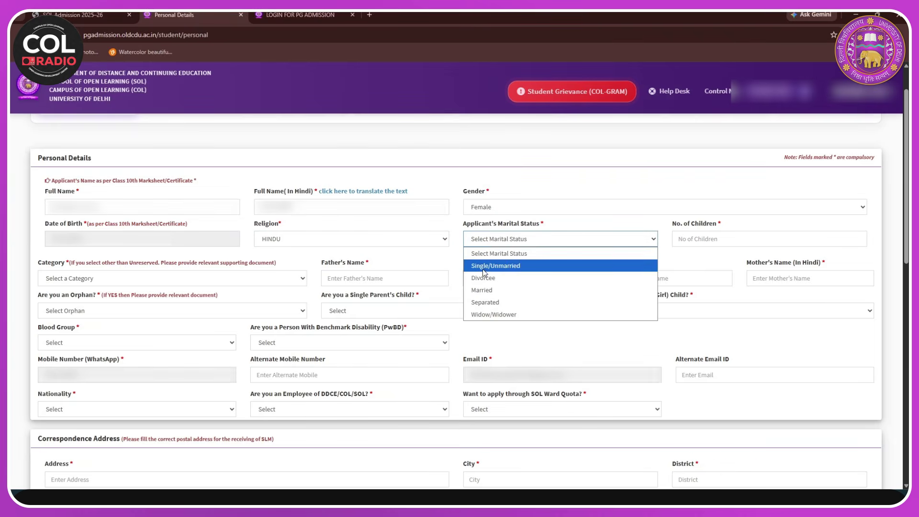
{"action": "left_click", "coordinate": [503, 271]}
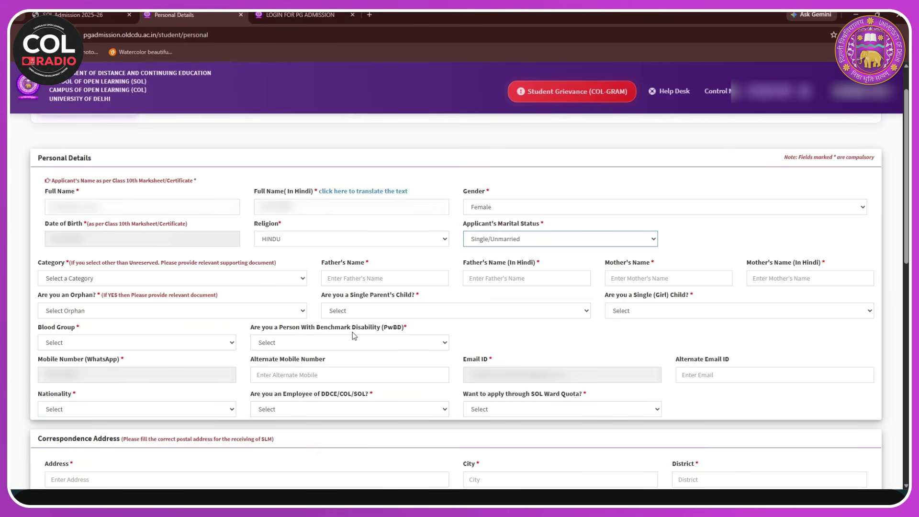
- Set category to Unreserved (UR) and paste the father's name in English and Hindi
{"action": "left_click", "coordinate": [296, 282]}
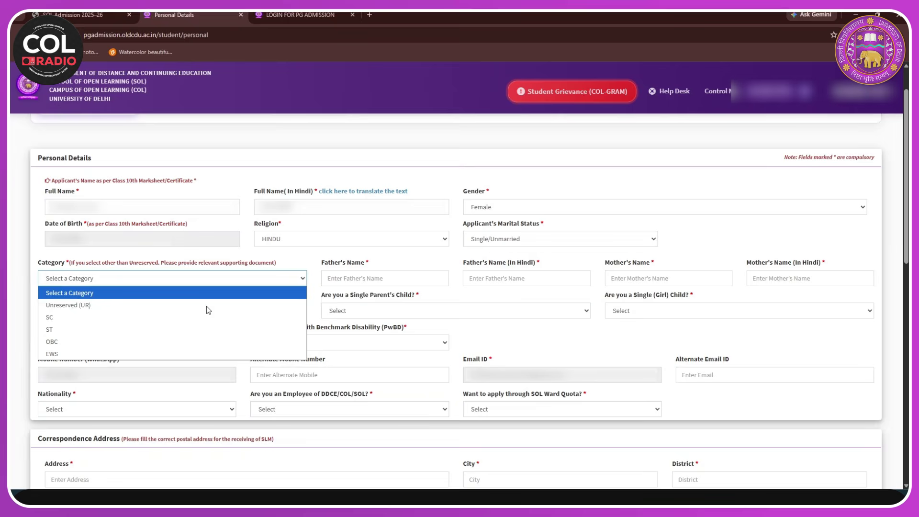
{"action": "left_click", "coordinate": [160, 307]}
{"action": "left_click", "coordinate": [383, 281]}
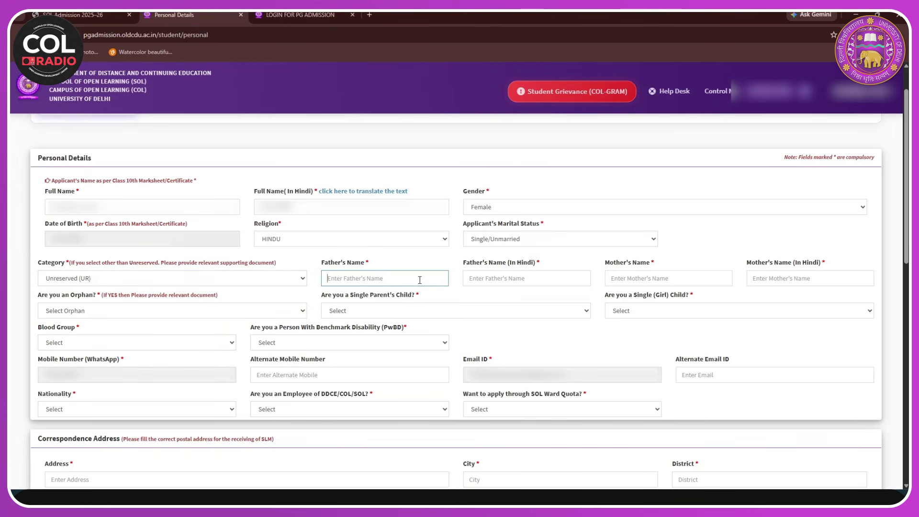
{"action": "key", "text": "ctrl+v"}
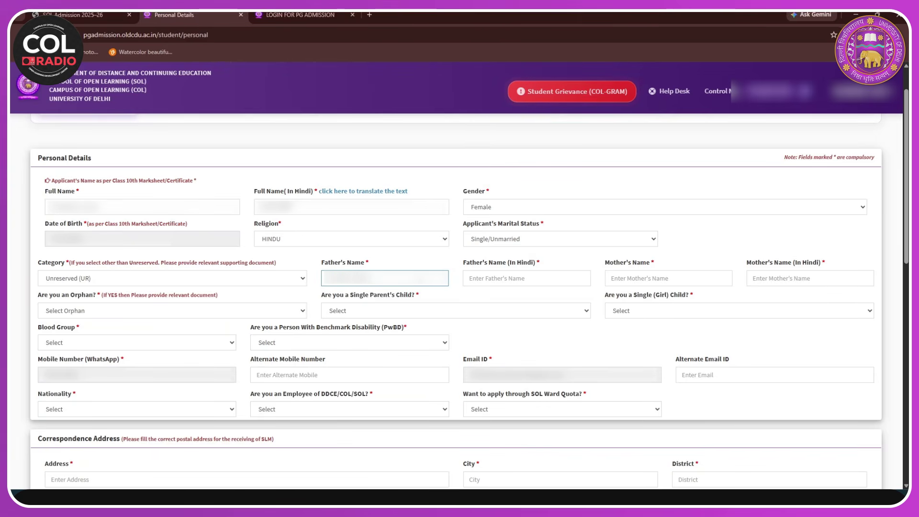
{"action": "left_click", "coordinate": [520, 275]}
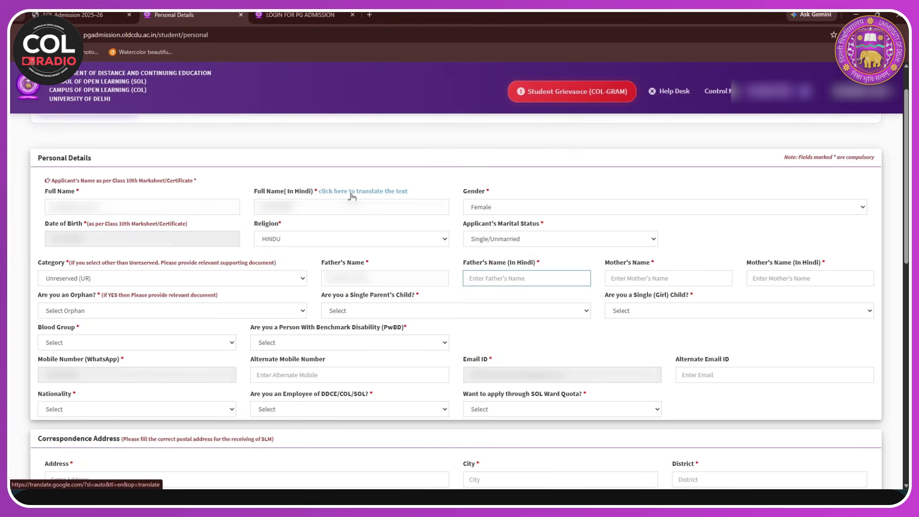
{"action": "key", "text": "ctrl+v"}
- Translate the name into Hindi with Google Translate, copy the result, and return to the admission form
{"action": "left_click", "coordinate": [354, 192]}
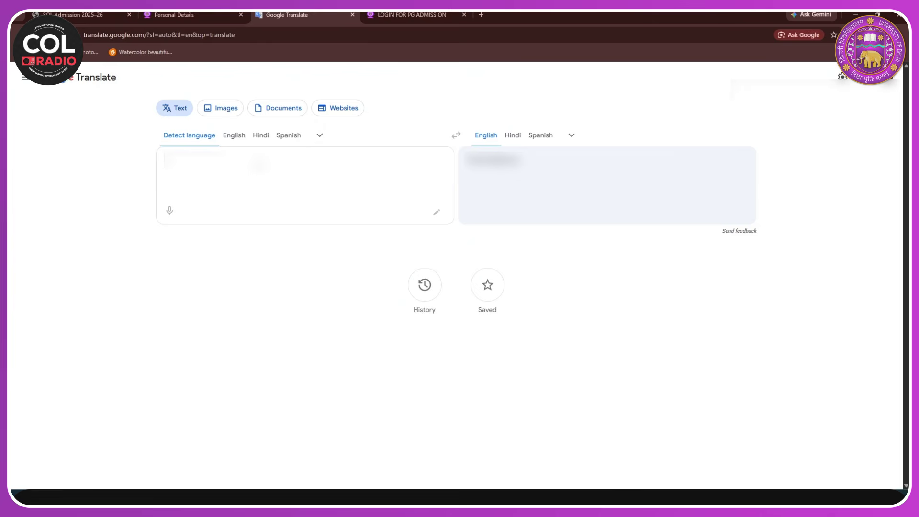
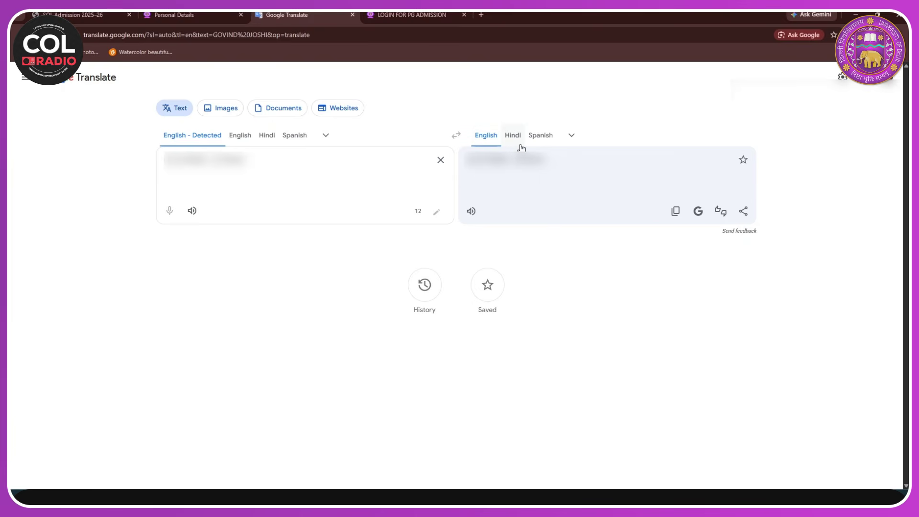
{"action": "left_click", "coordinate": [519, 143]}
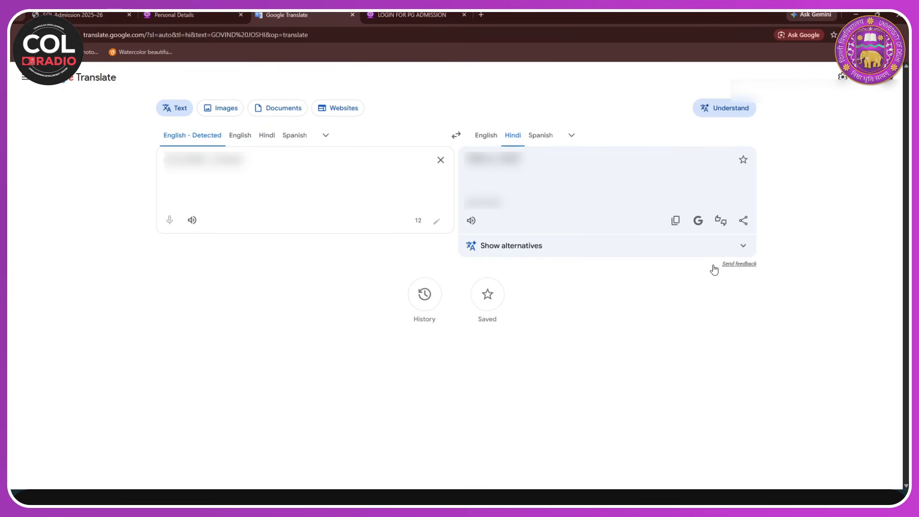
{"action": "left_click", "coordinate": [675, 220]}
{"action": "left_click", "coordinate": [182, 15]}
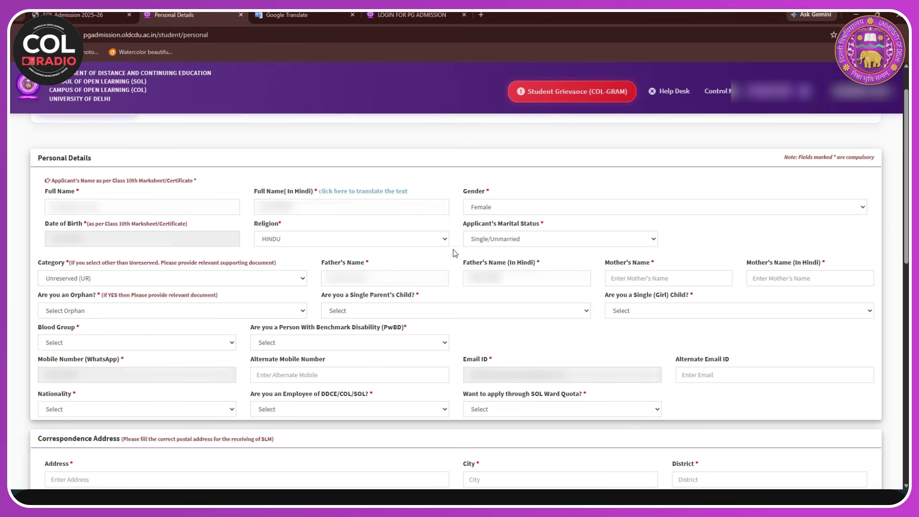
- Paste in the mother's name and answer No to orphan, single parent's child and single girl child
{"action": "left_click", "coordinate": [629, 285]}
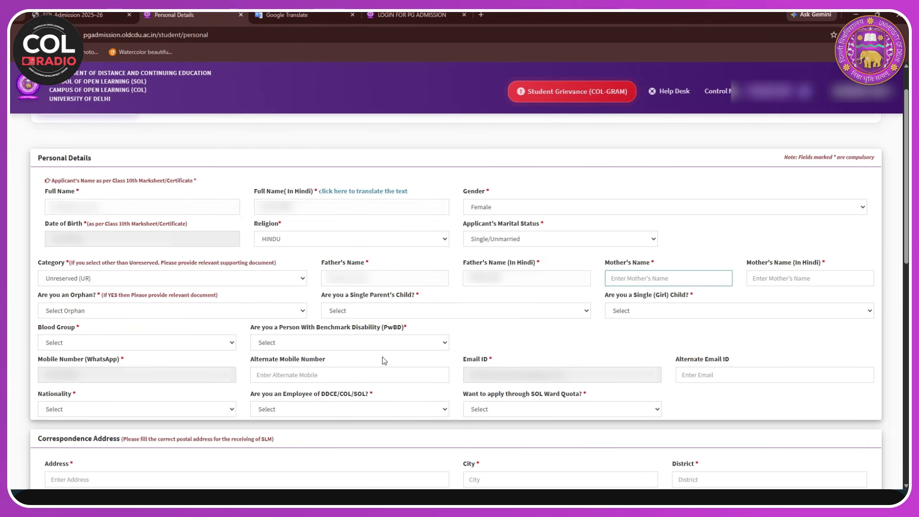
{"action": "key", "text": "ctrl+v"}
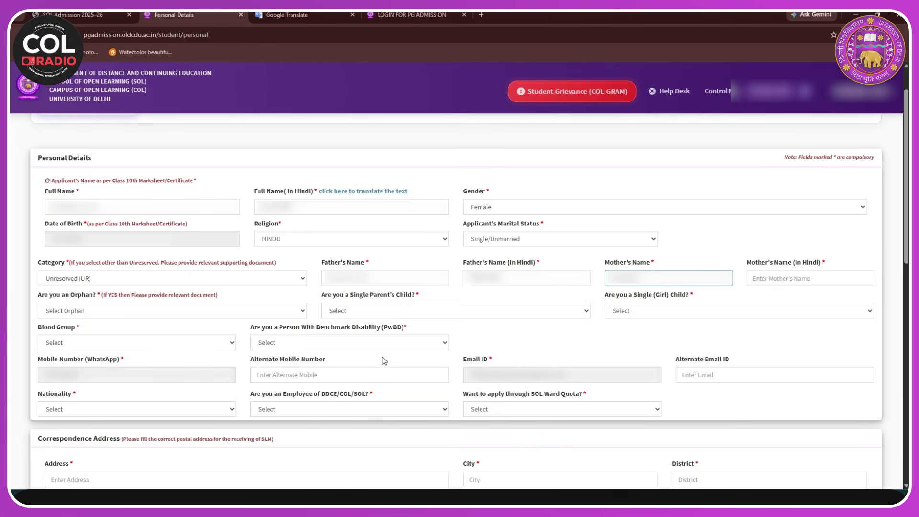
{"action": "left_click", "coordinate": [86, 310]}
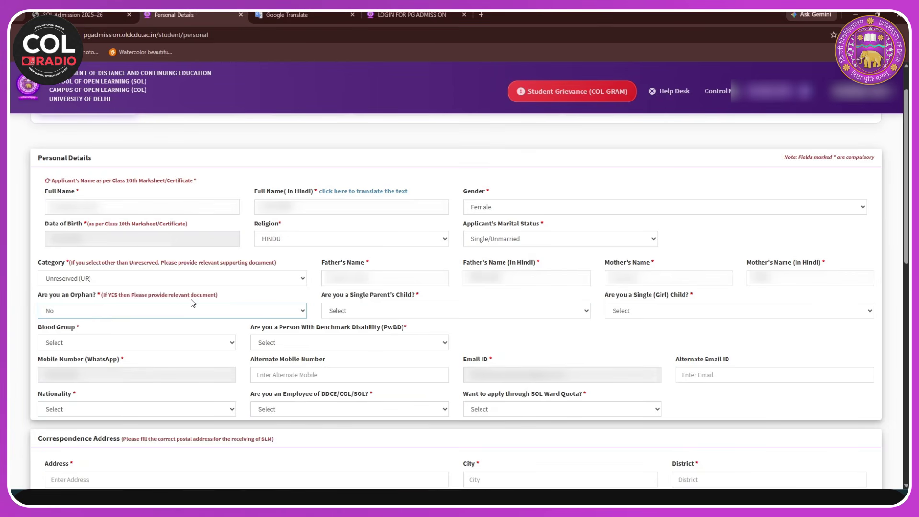
{"action": "left_click", "coordinate": [425, 313]}
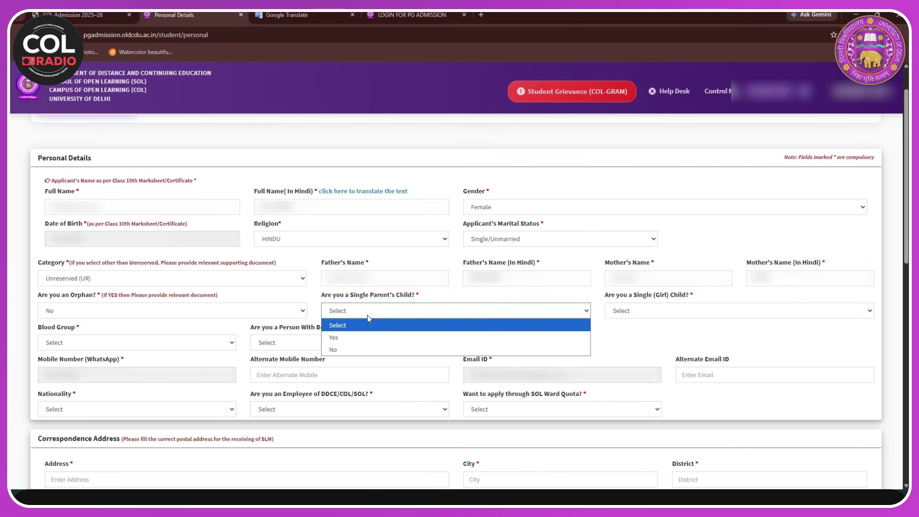
{"action": "left_click", "coordinate": [343, 350]}
{"action": "left_click", "coordinate": [681, 311]}
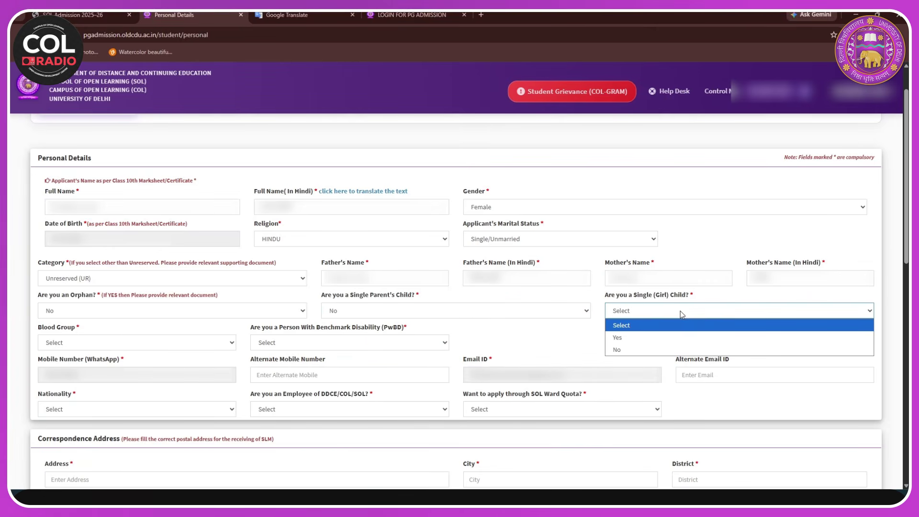
{"action": "left_click", "coordinate": [625, 350]}
- Set blood group to B+ and answer No to the PwBD question
{"action": "scroll", "coordinate": [110, 239], "scroll_direction": "down", "scroll_amount": 2}
{"action": "left_click", "coordinate": [115, 249]}
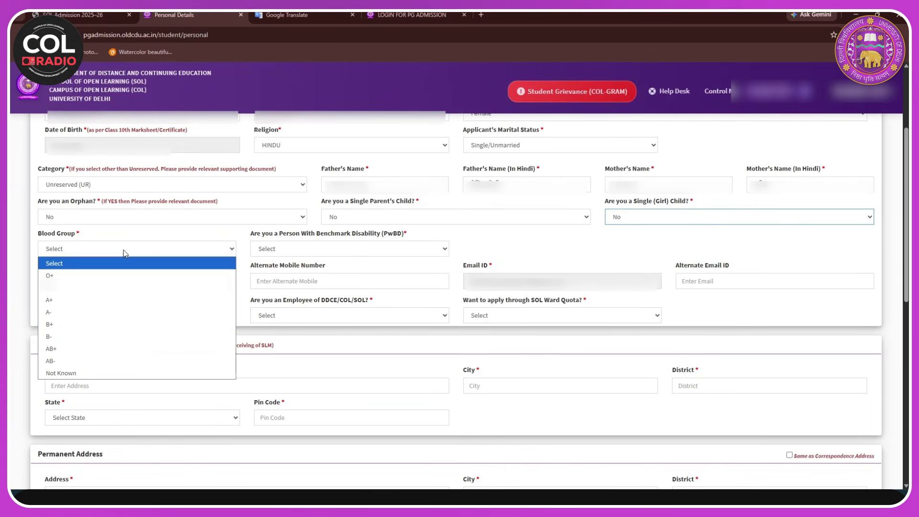
{"action": "left_click", "coordinate": [71, 326]}
{"action": "left_click", "coordinate": [345, 249]}
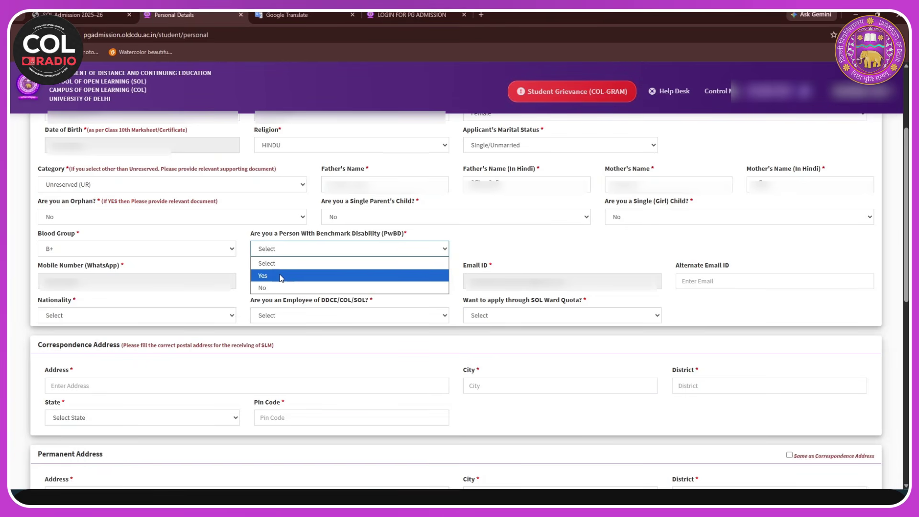
{"action": "left_click", "coordinate": [280, 291]}
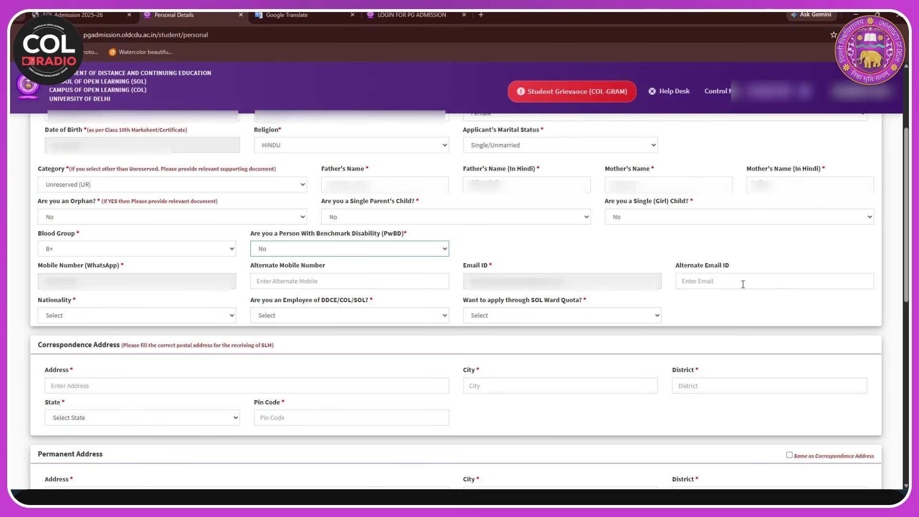
{"action": "scroll", "coordinate": [721, 291], "scroll_direction": "down", "scroll_amount": 1}
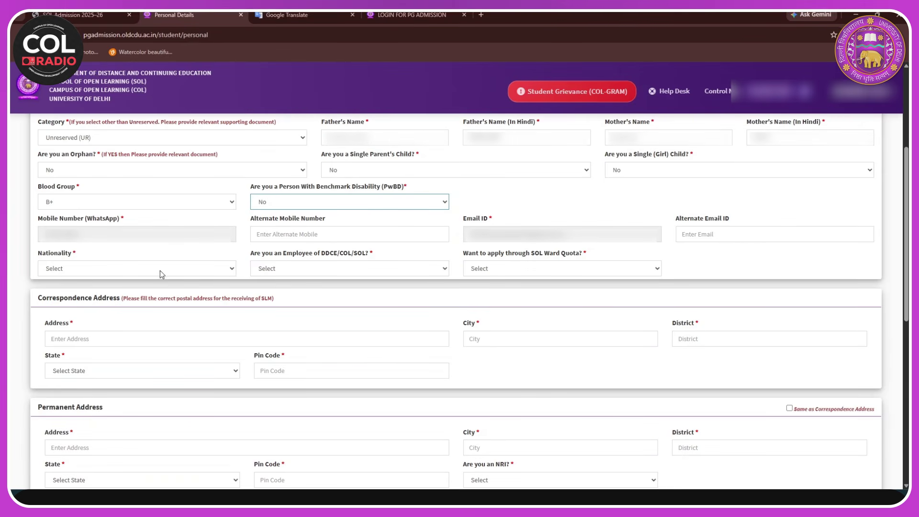
- Set nationality to Indian and answer No to being a DDCE/COL/SOL employee
{"action": "left_click", "coordinate": [191, 273]}
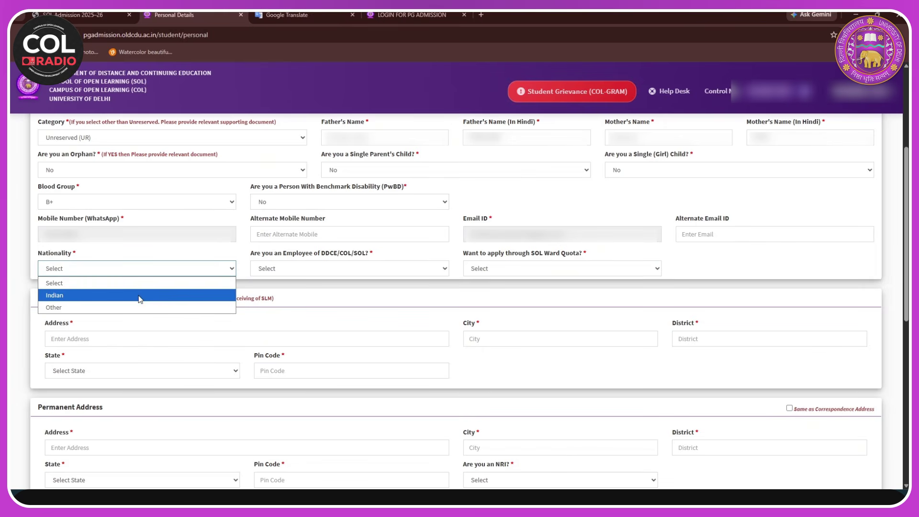
{"action": "left_click", "coordinate": [141, 297]}
{"action": "left_click", "coordinate": [350, 267]}
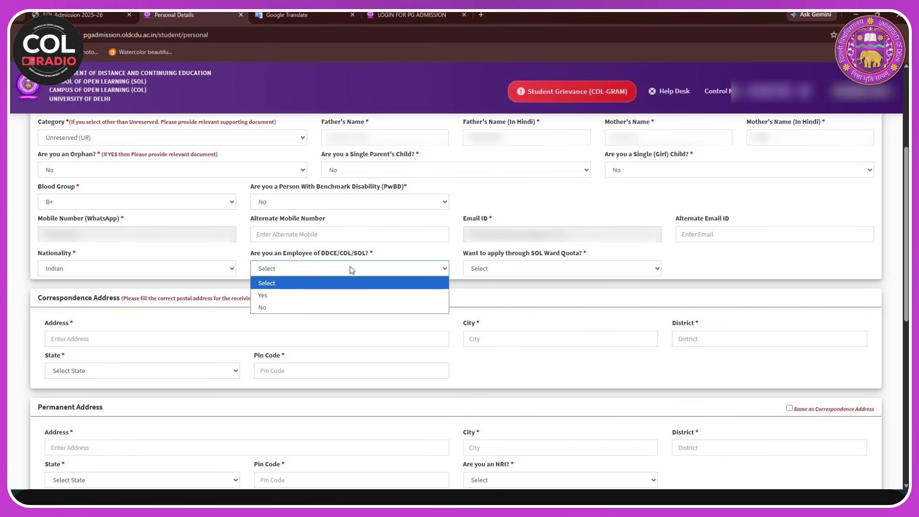
{"action": "left_click", "coordinate": [292, 296]}
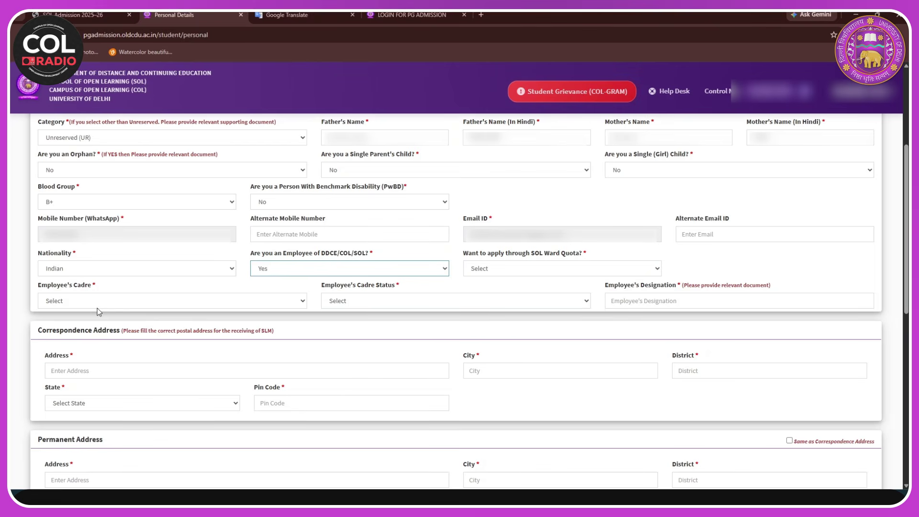
{"action": "left_click", "coordinate": [283, 305]}
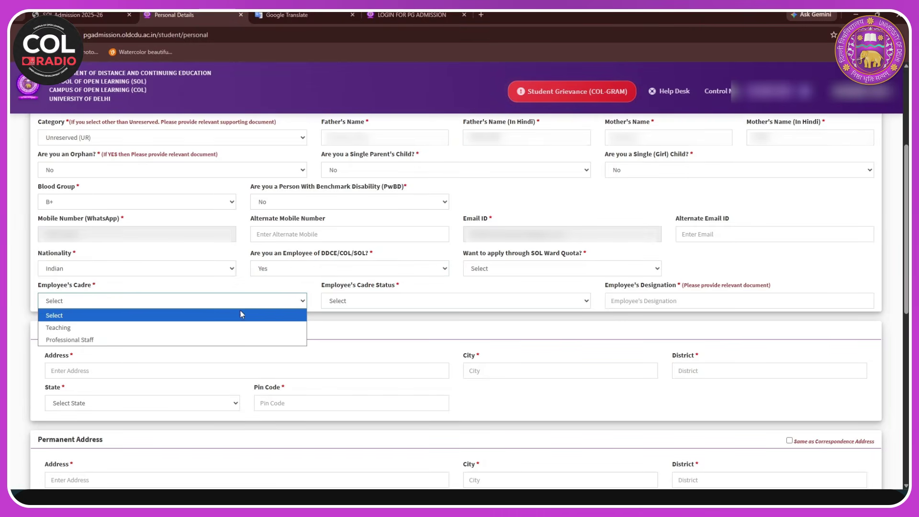
{"action": "left_click", "coordinate": [356, 304]}
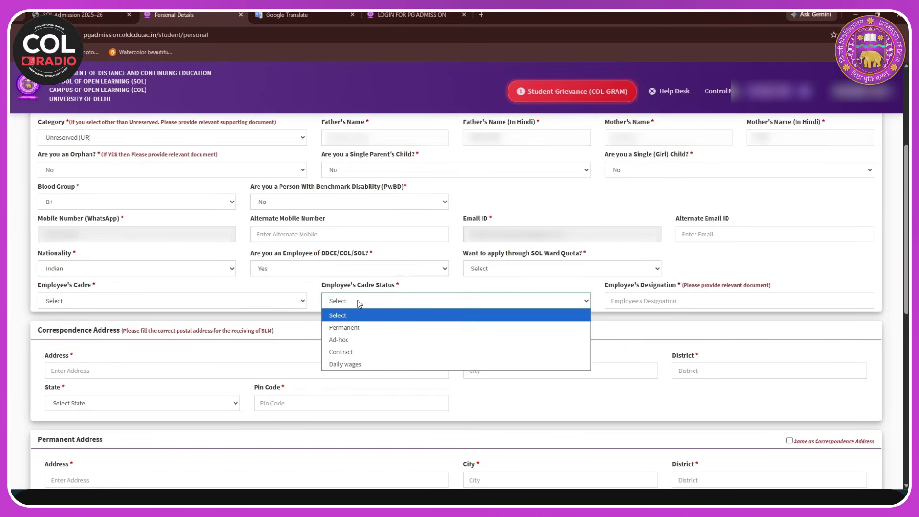
{"action": "left_click", "coordinate": [672, 302]}
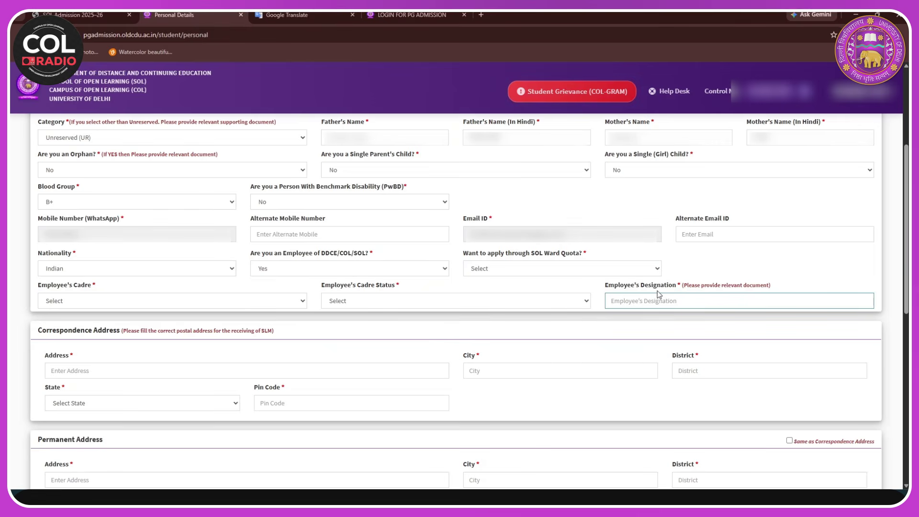
{"action": "left_click", "coordinate": [446, 272]}
{"action": "left_click", "coordinate": [326, 309]}
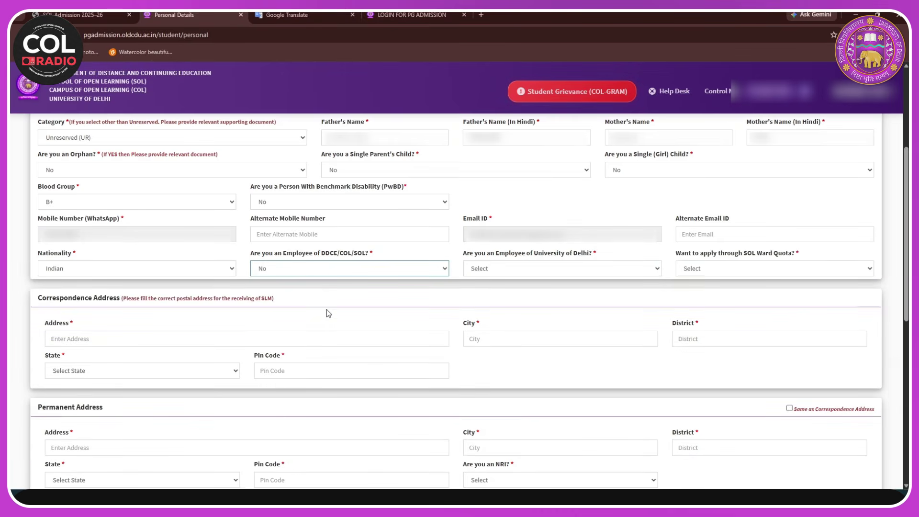
- Answer No to University of Delhi employee and to SOL Ward Quota
{"action": "left_click", "coordinate": [597, 272]}
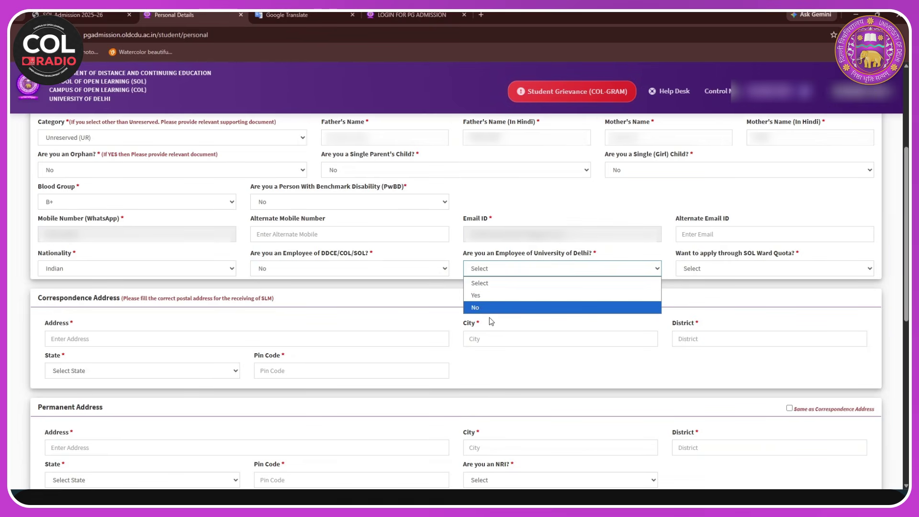
{"action": "left_click", "coordinate": [490, 296]}
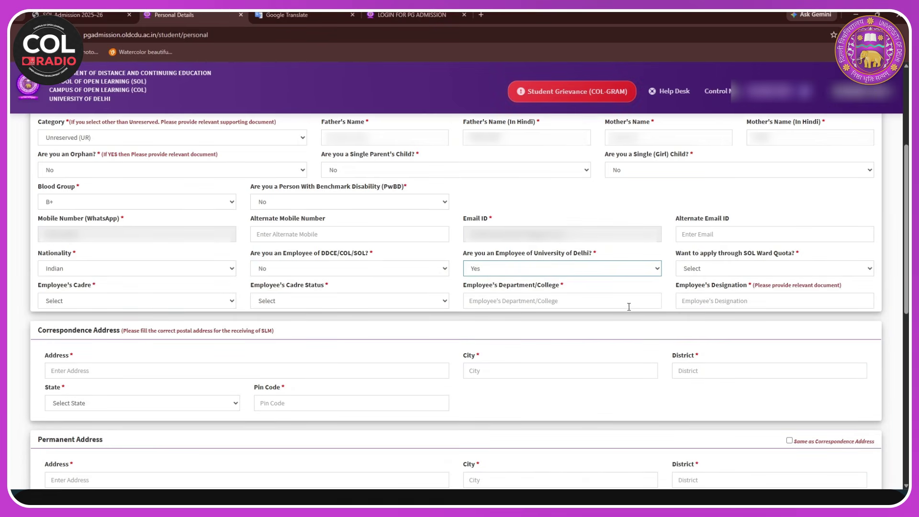
{"action": "left_click", "coordinate": [655, 269]}
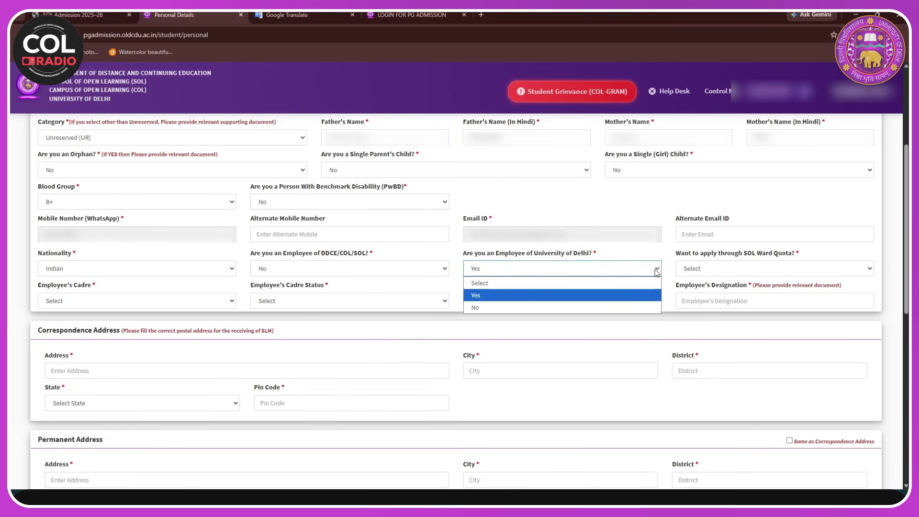
{"action": "left_click", "coordinate": [537, 305]}
{"action": "left_click", "coordinate": [767, 264]}
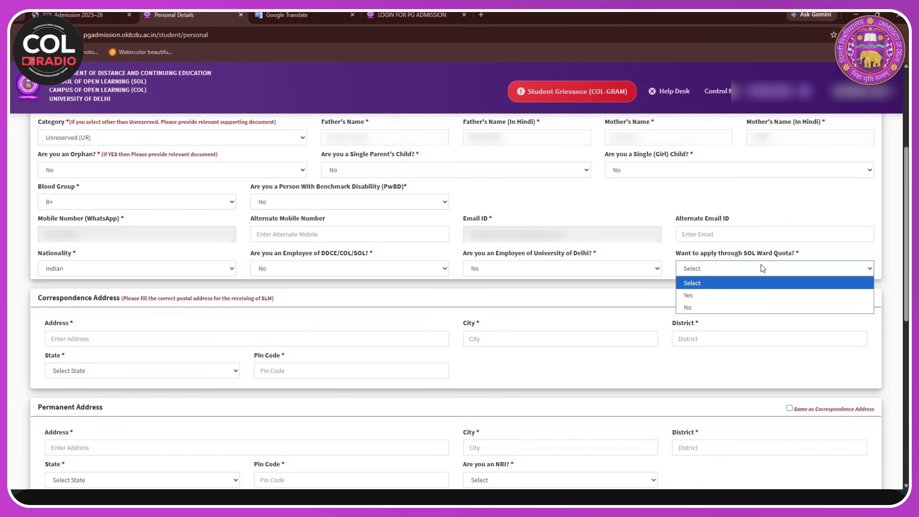
{"action": "left_click", "coordinate": [735, 297]}
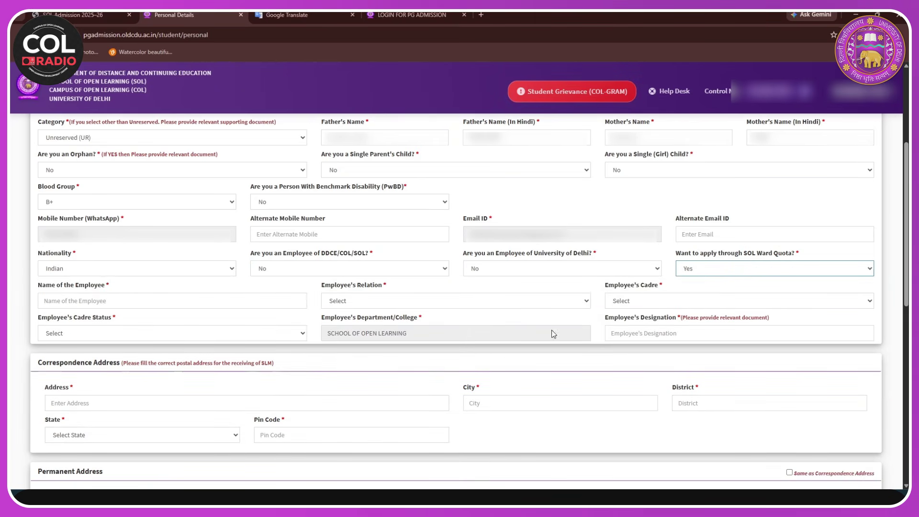
{"action": "left_click", "coordinate": [835, 274]}
{"action": "left_click", "coordinate": [757, 306]}
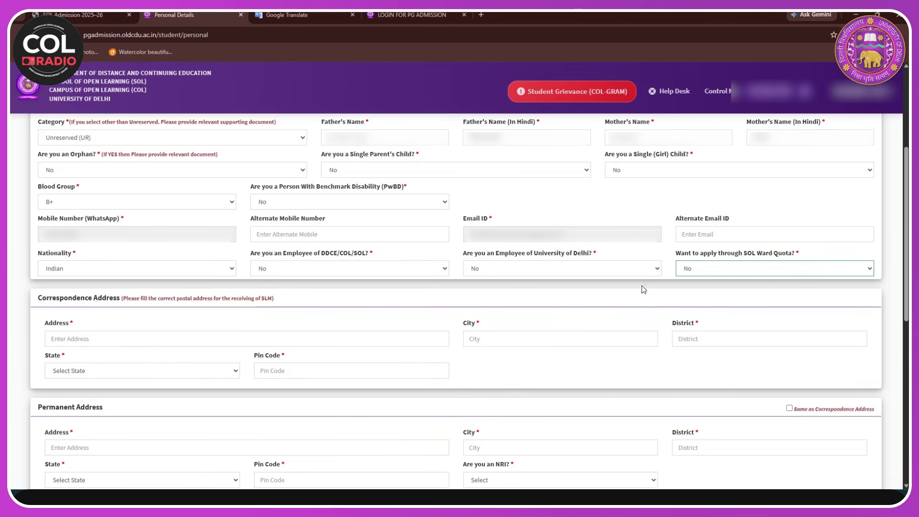
{"action": "scroll", "coordinate": [453, 292], "scroll_direction": "down", "scroll_amount": 1}
{"action": "scroll", "coordinate": [106, 325], "scroll_direction": "down", "scroll_amount": 1}
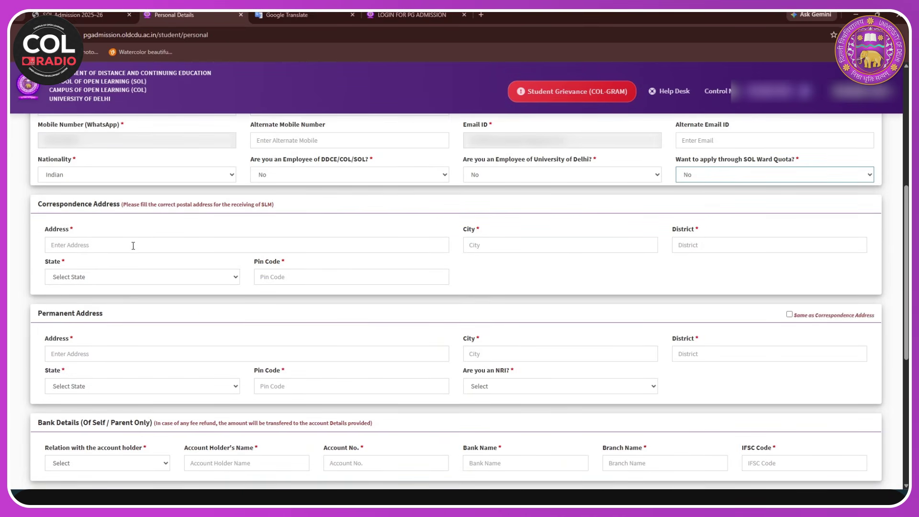
- Autofill the correspondence address, city and district, choose Delhi as state, and enter the pin code
{"action": "left_click", "coordinate": [101, 245]}
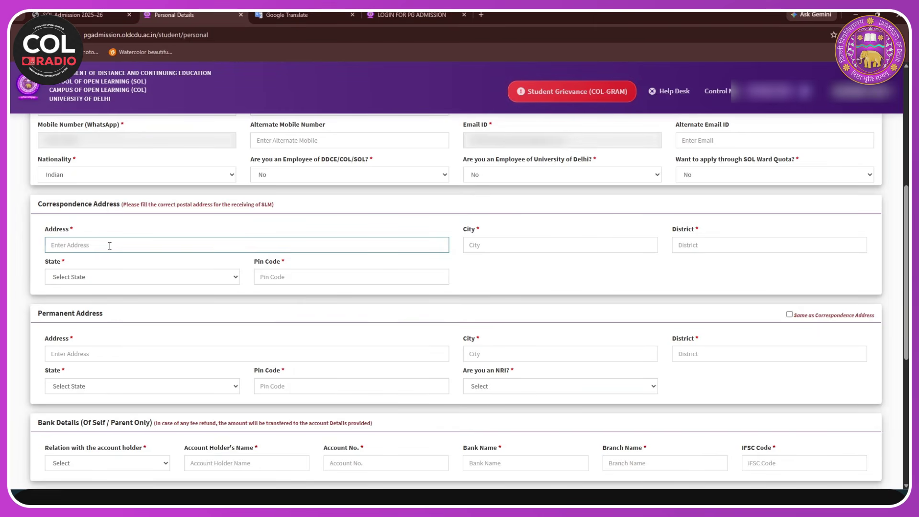
{"action": "key", "text": "Down"}
{"action": "key", "text": "Return"}
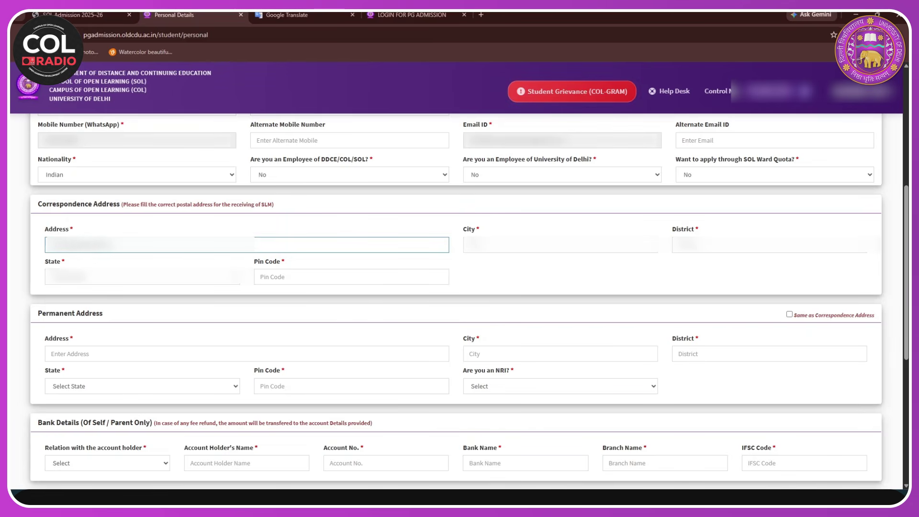
{"action": "left_click", "coordinate": [504, 239]}
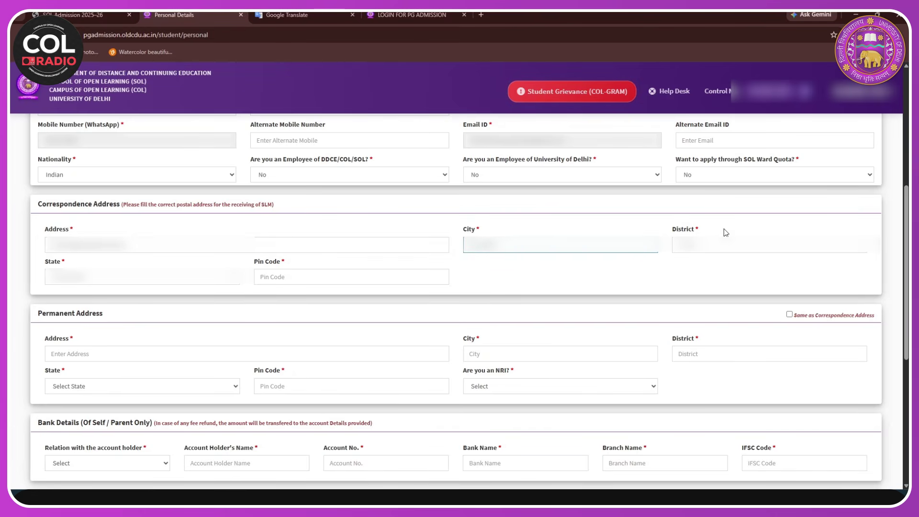
{"action": "left_click", "coordinate": [718, 244]}
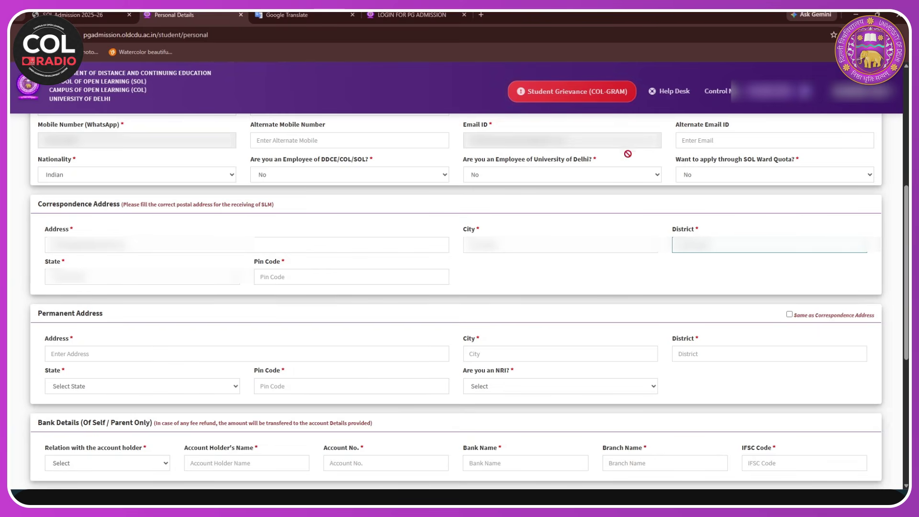
{"action": "left_click", "coordinate": [118, 277]}
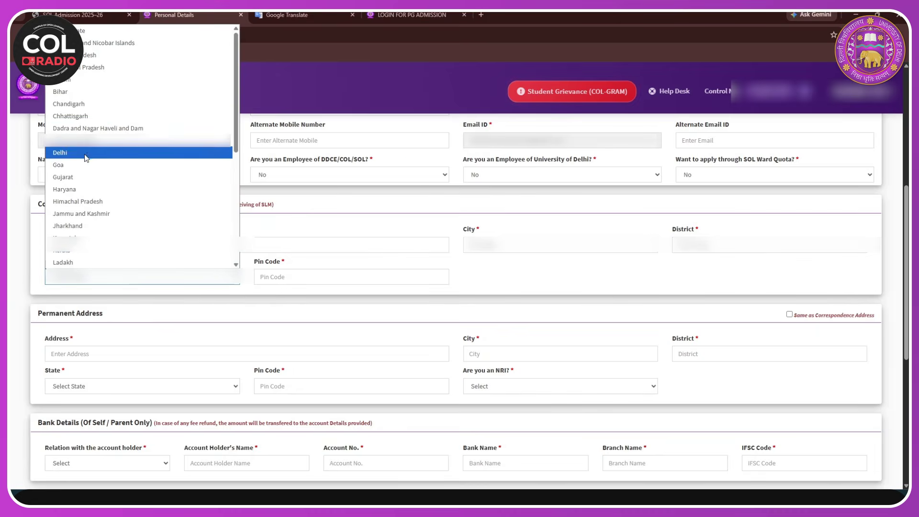
{"action": "left_click", "coordinate": [120, 150]}
{"action": "left_click", "coordinate": [302, 278]}
{"action": "type", "text": "11"}
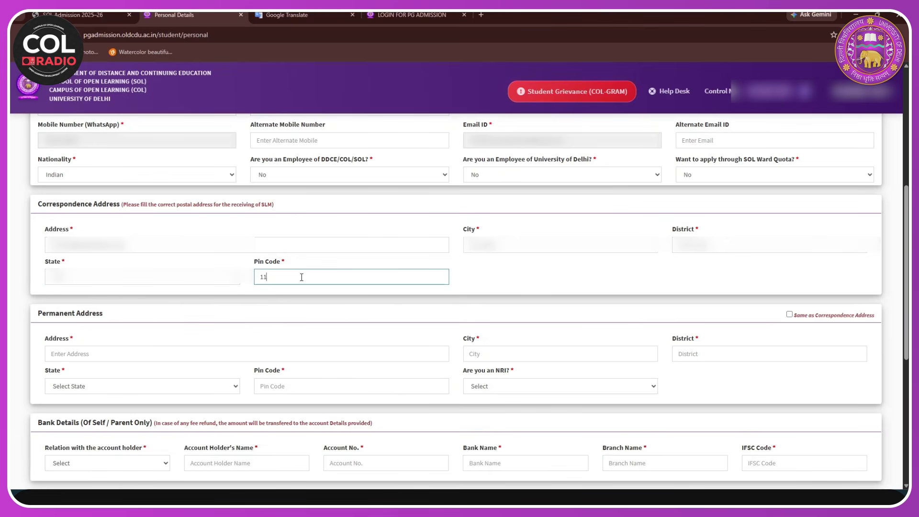
{"action": "type", "text": "0043"}
{"action": "scroll", "coordinate": [94, 286], "scroll_direction": "down", "scroll_amount": 1}
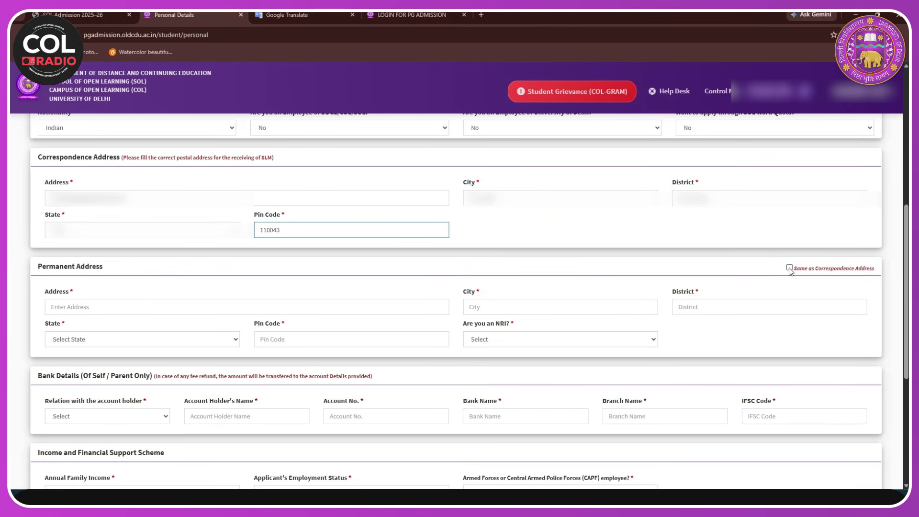
- Make the permanent address same as correspondence, set account relation to Self, and fill the holder's name
{"action": "left_click", "coordinate": [790, 268]}
{"action": "scroll", "coordinate": [402, 318], "scroll_direction": "down", "scroll_amount": 3}
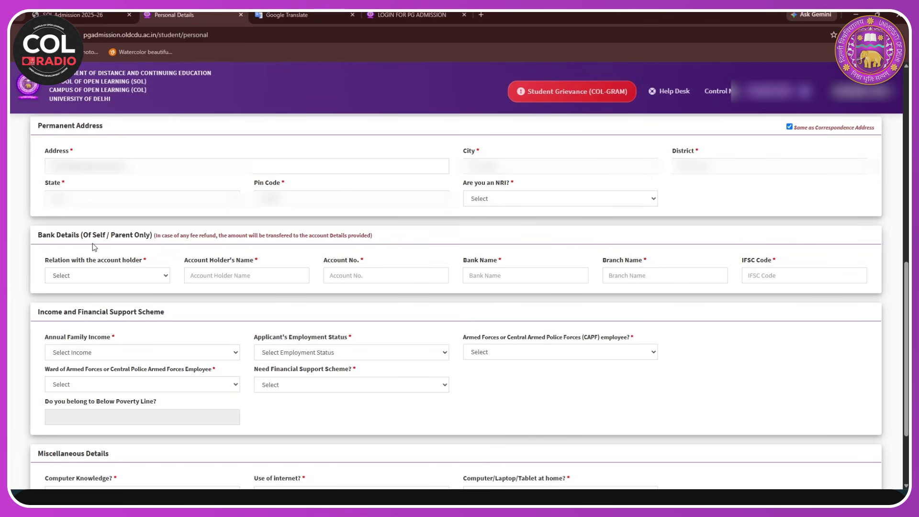
{"action": "left_click", "coordinate": [141, 277]}
{"action": "left_click", "coordinate": [72, 301]}
{"action": "left_click", "coordinate": [227, 275]}
{"action": "key", "text": "Down"}
{"action": "key", "text": "Return"}
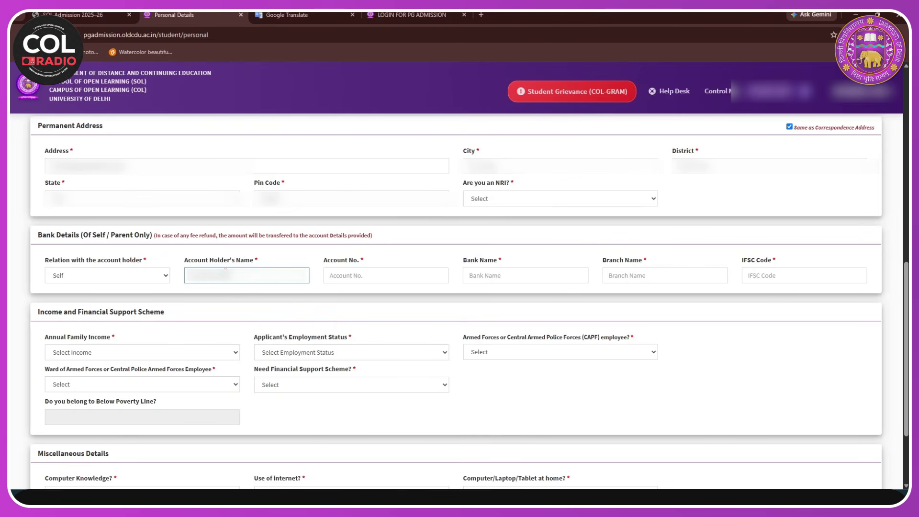
- Paste in the account number, bank name, branch name and IFSC code
{"action": "left_click", "coordinate": [403, 277]}
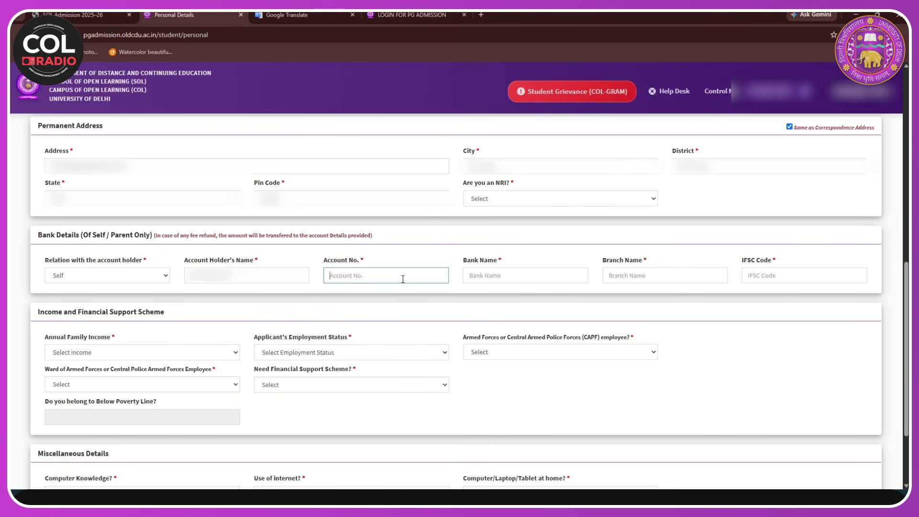
{"action": "key", "text": "ctrl+v"}
{"action": "left_click", "coordinate": [482, 277]}
{"action": "key", "text": "ctrl+v"}
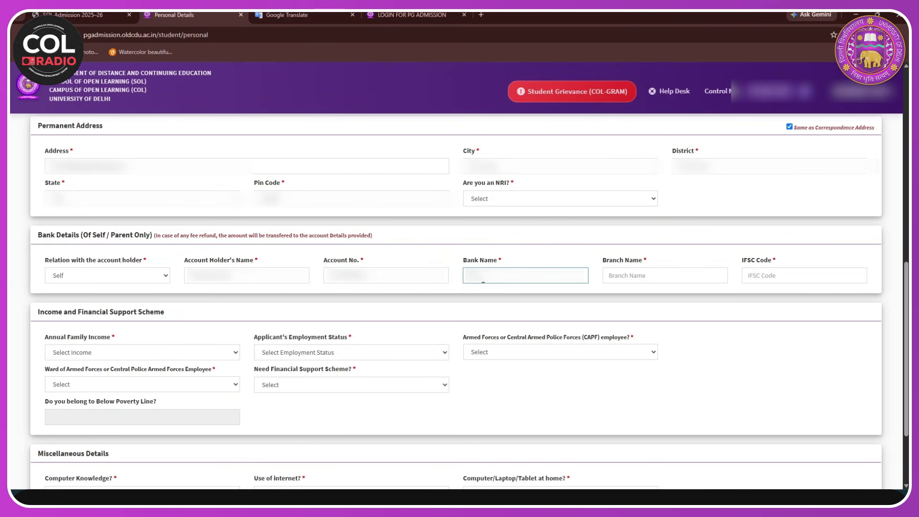
{"action": "left_click", "coordinate": [606, 277]}
{"action": "key", "text": "ctrl+v"}
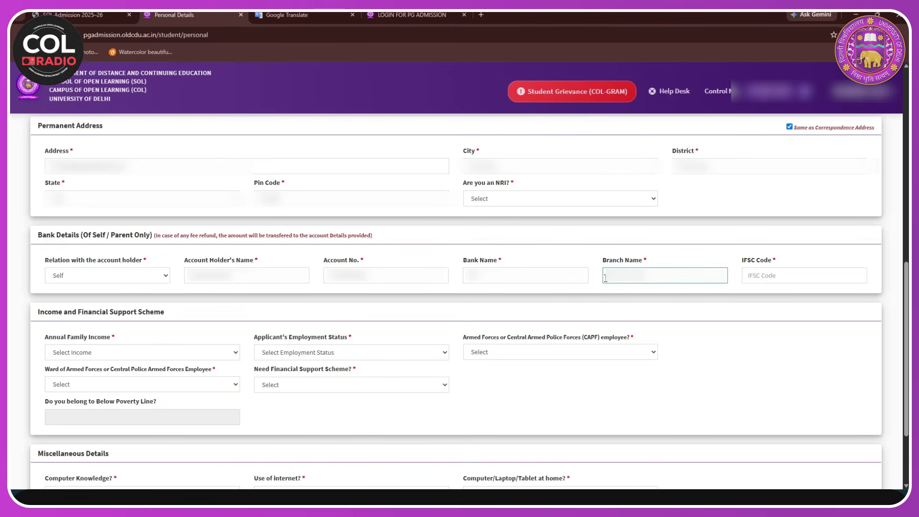
{"action": "left_click", "coordinate": [757, 275]}
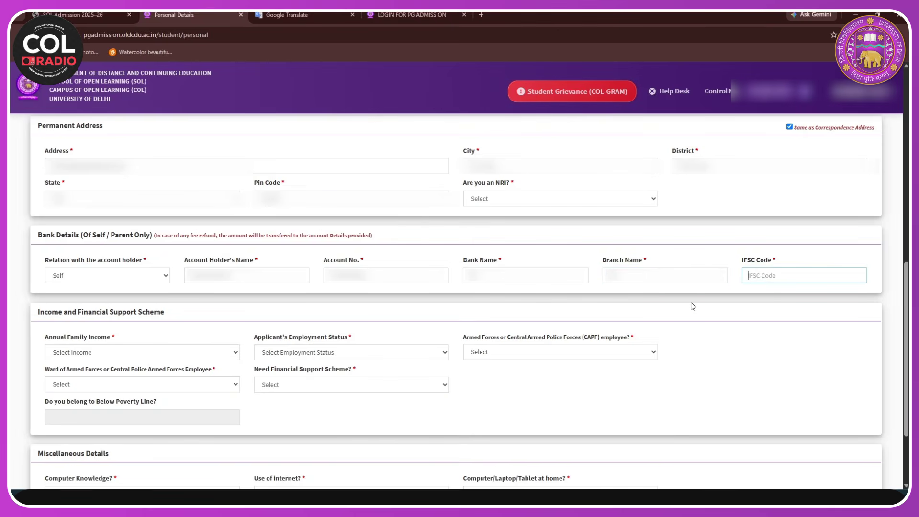
{"action": "key", "text": "ctrl+v"}
- Set annual family income to 4,00,000 to 8,00,000 and employment status to Self Employed
{"action": "scroll", "coordinate": [162, 412], "scroll_direction": "down", "scroll_amount": 1}
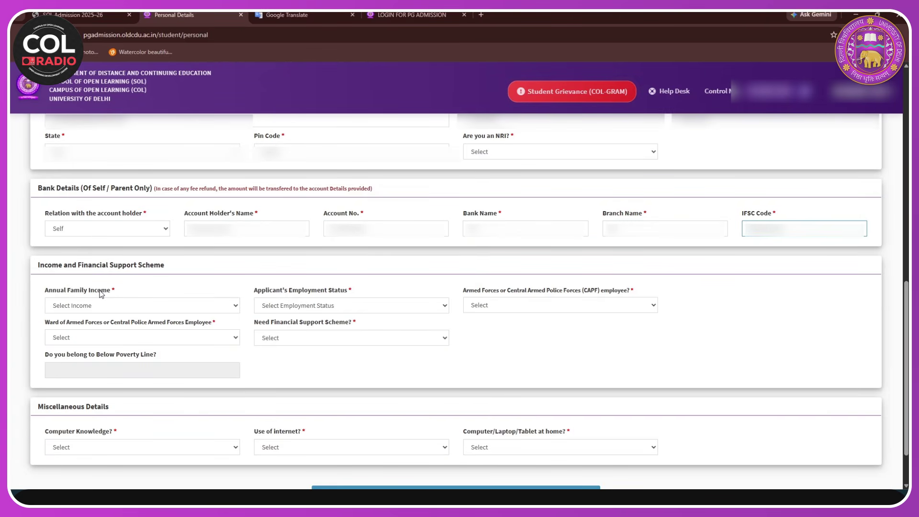
{"action": "left_click", "coordinate": [228, 306]}
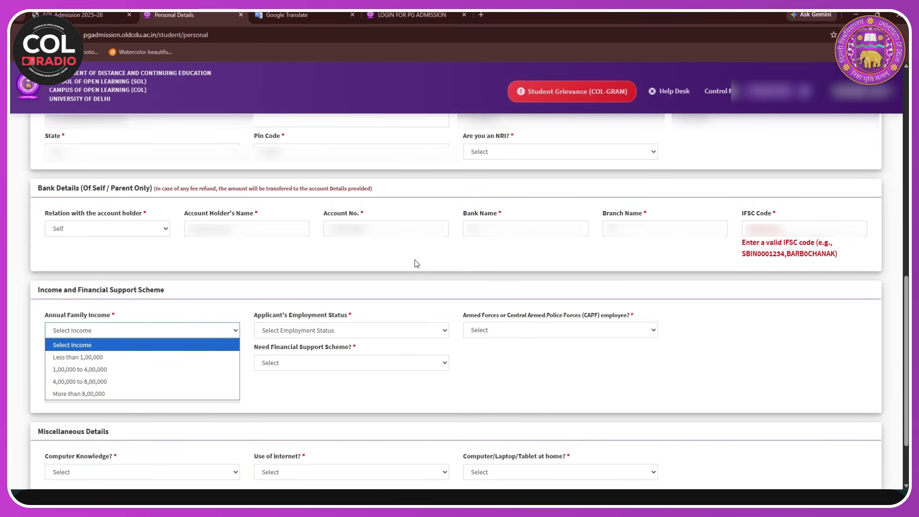
{"action": "left_click", "coordinate": [768, 217]}
{"action": "left_click", "coordinate": [768, 216]}
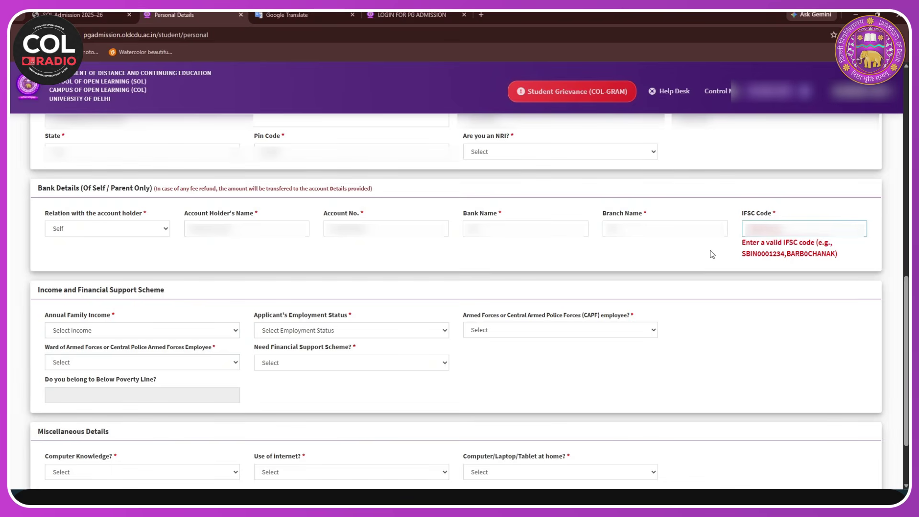
{"action": "left_click", "coordinate": [215, 308]}
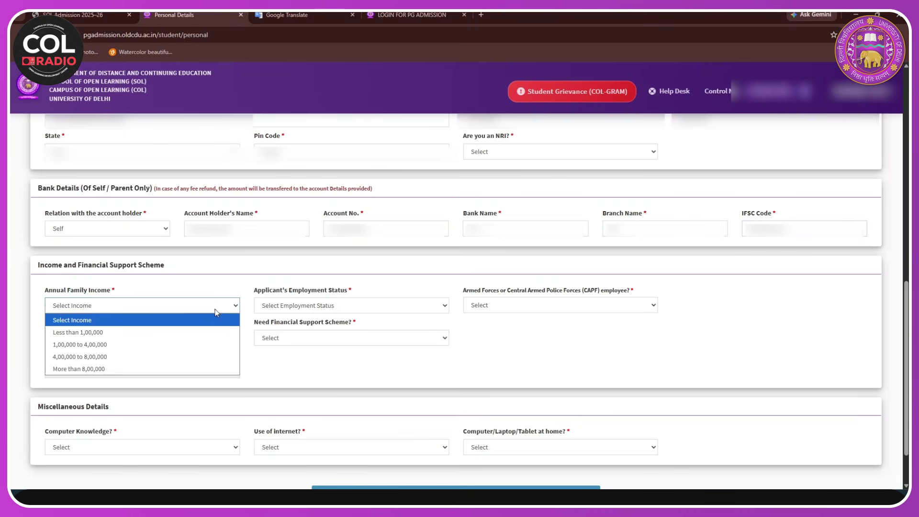
{"action": "left_click", "coordinate": [80, 357]}
{"action": "left_click", "coordinate": [338, 306]}
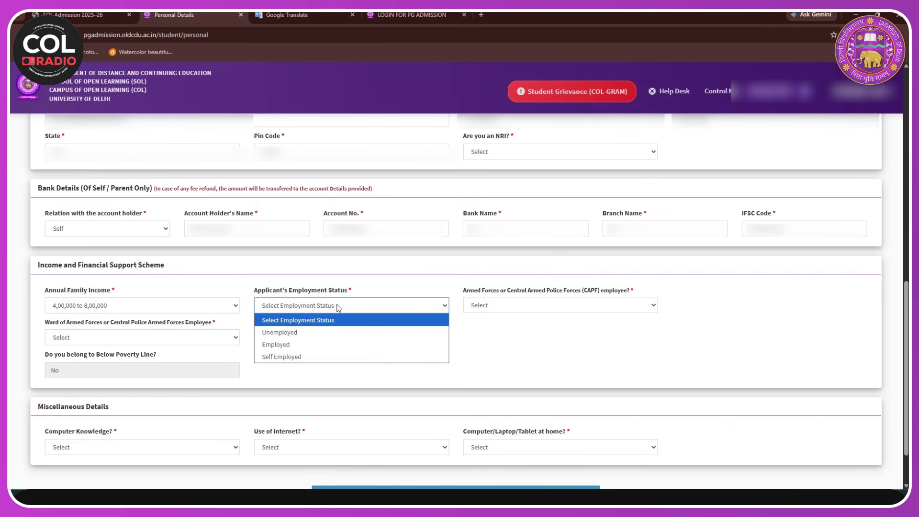
{"action": "left_click", "coordinate": [297, 357]}
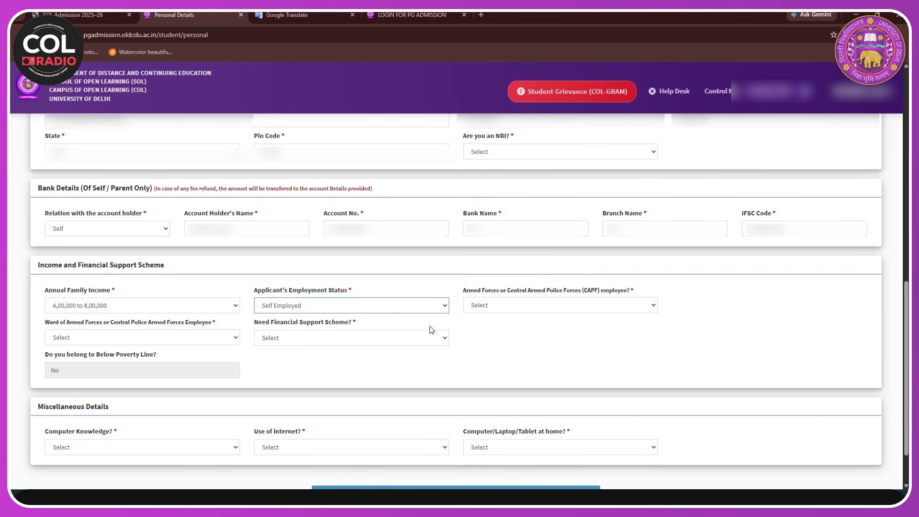
- Answer No to the CAPF employee question and to the ward of armed forces question
{"action": "left_click", "coordinate": [512, 306]}
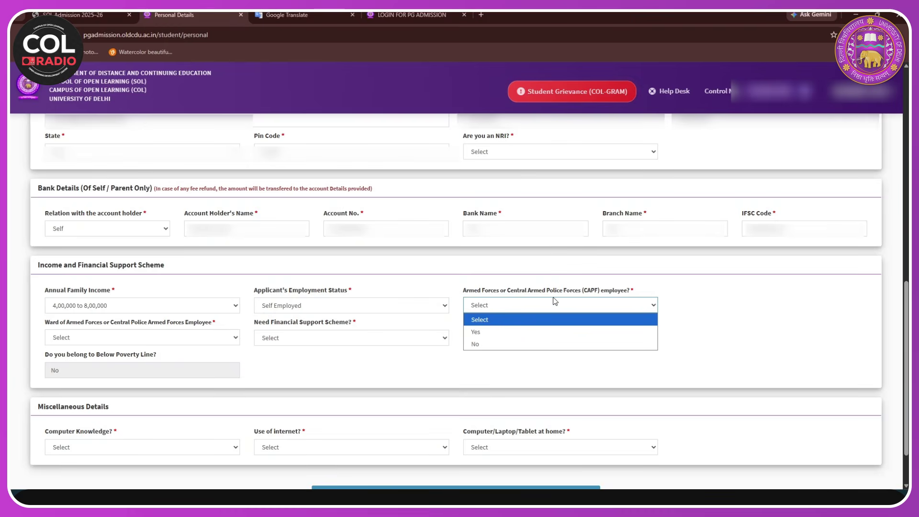
{"action": "left_click", "coordinate": [484, 332]}
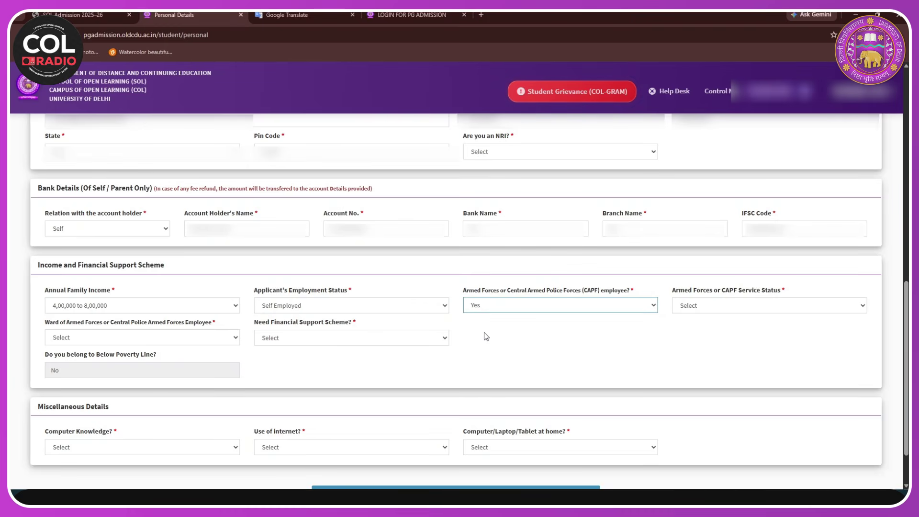
{"action": "left_click", "coordinate": [803, 309]}
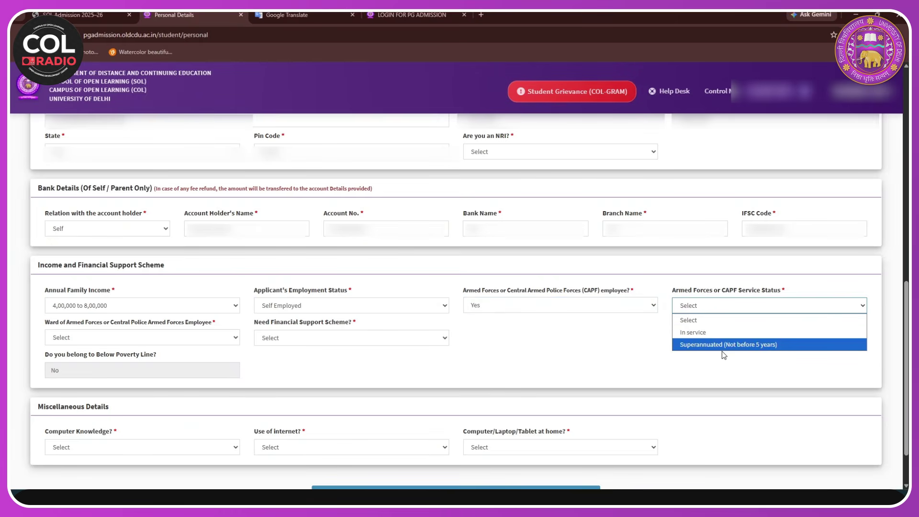
{"action": "left_click", "coordinate": [630, 305]}
{"action": "left_click", "coordinate": [529, 344]}
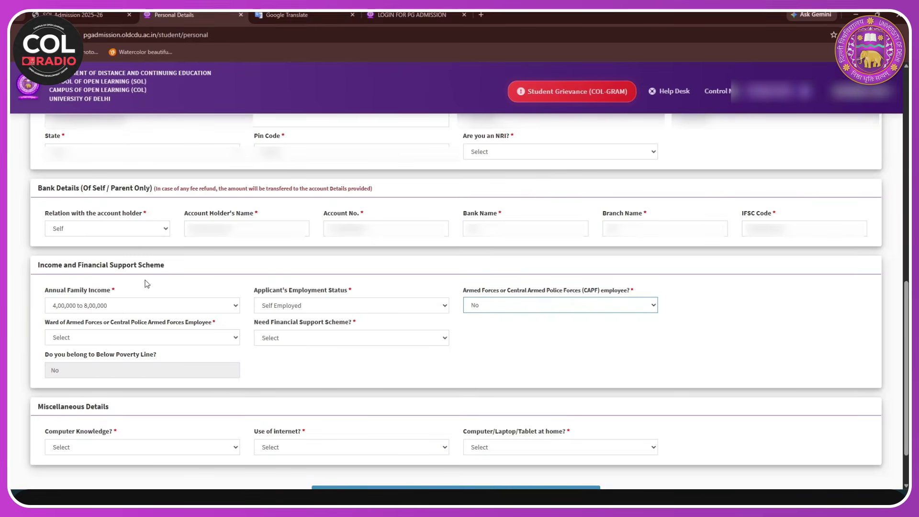
{"action": "left_click", "coordinate": [144, 342]}
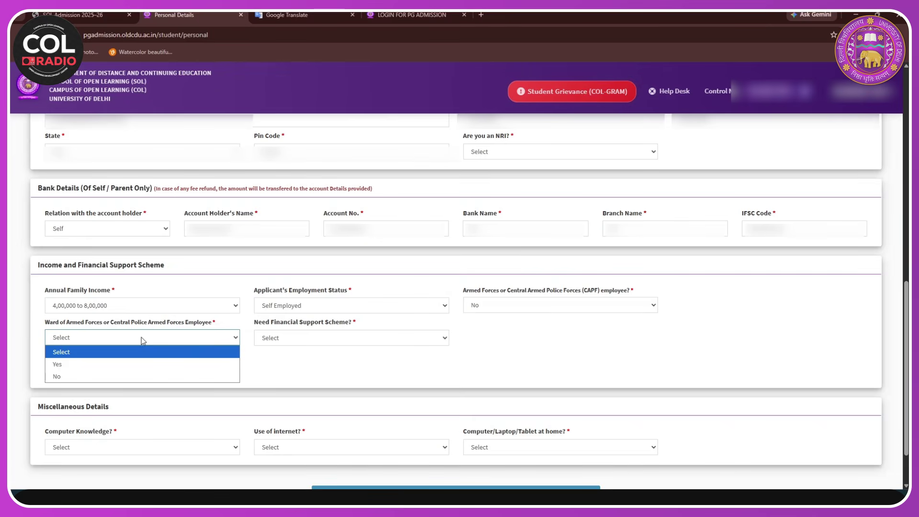
{"action": "left_click", "coordinate": [72, 364]}
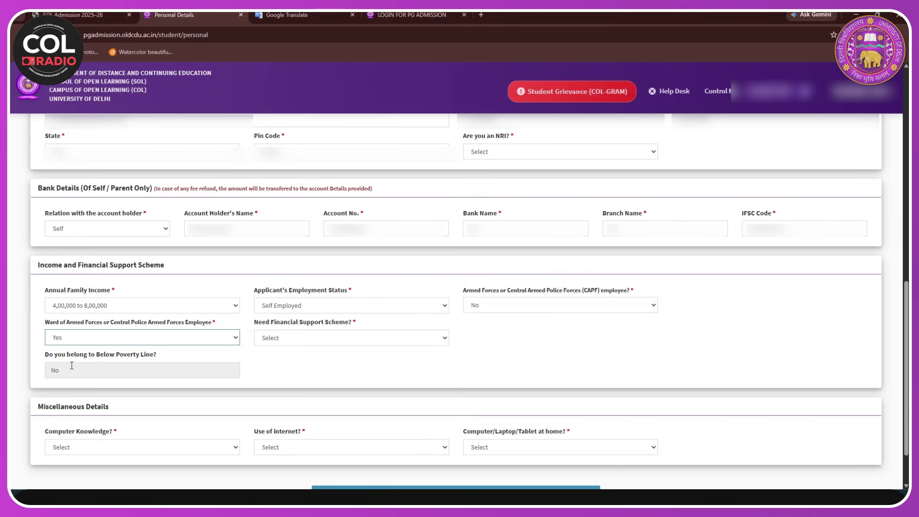
{"action": "left_click", "coordinate": [239, 339]}
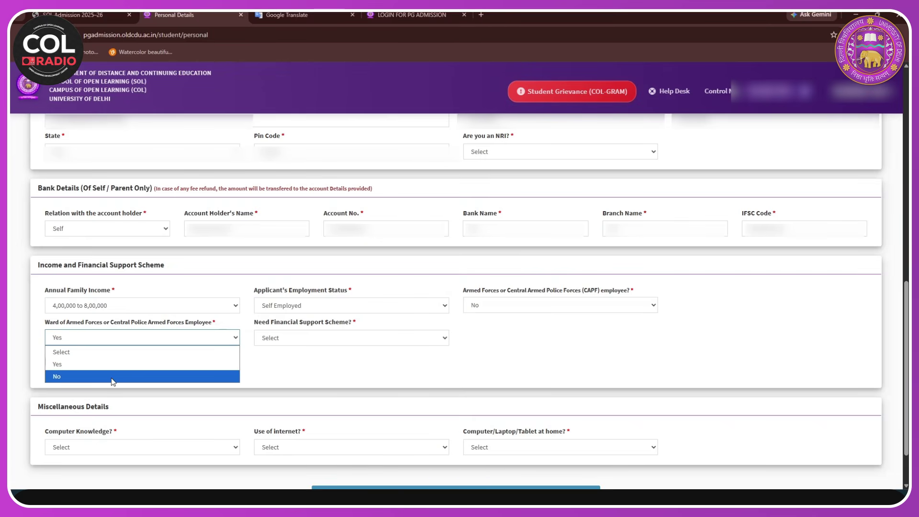
{"action": "left_click", "coordinate": [112, 376]}
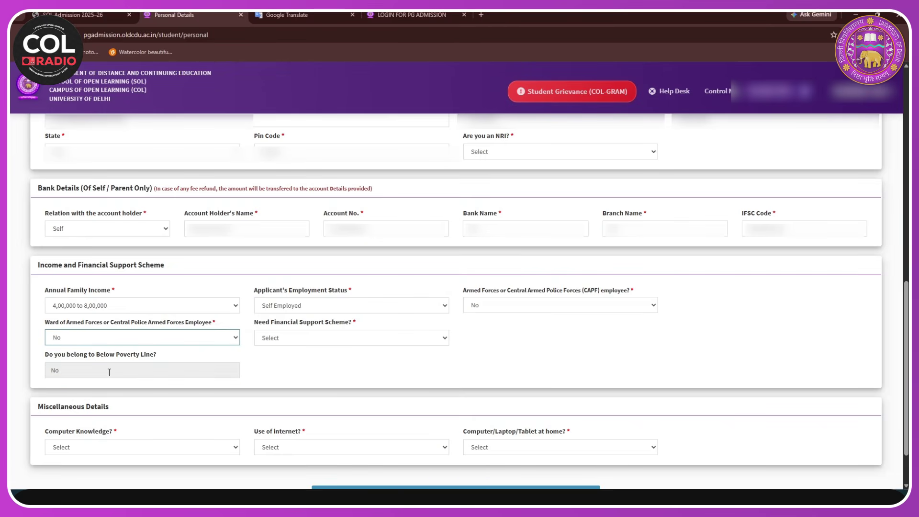
- Answer No to needing financial support
{"action": "left_click", "coordinate": [388, 343]}
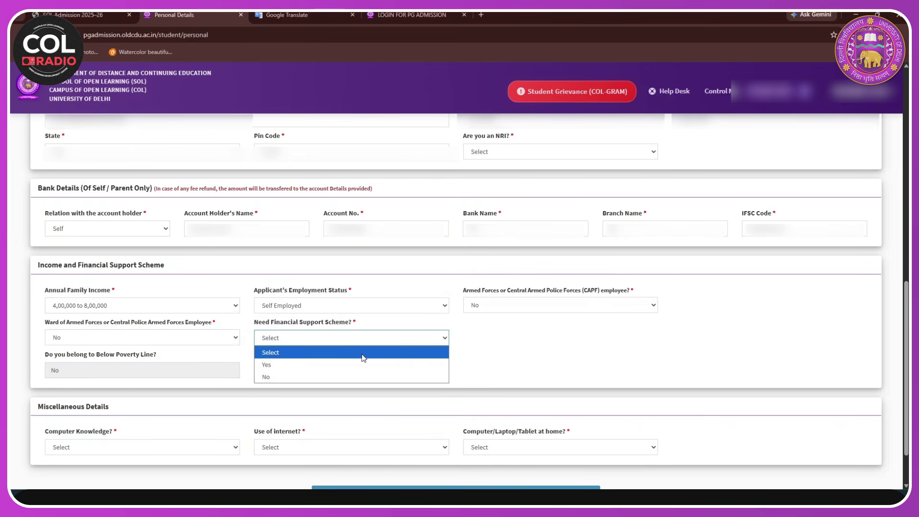
{"action": "left_click", "coordinate": [356, 368]}
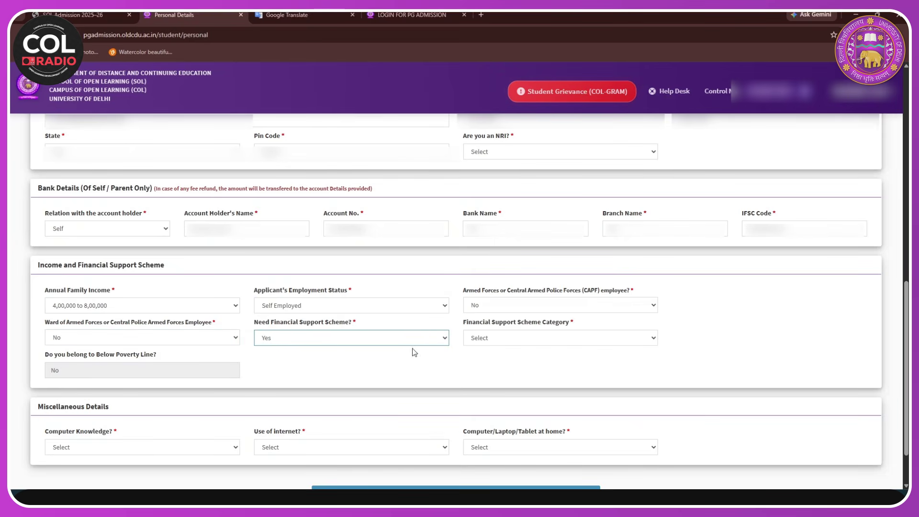
{"action": "left_click", "coordinate": [493, 343]}
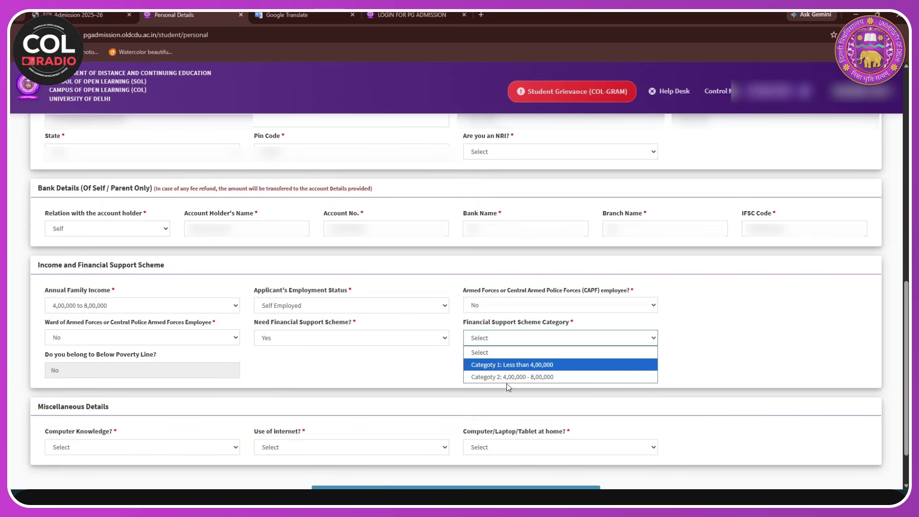
{"action": "left_click", "coordinate": [559, 337]}
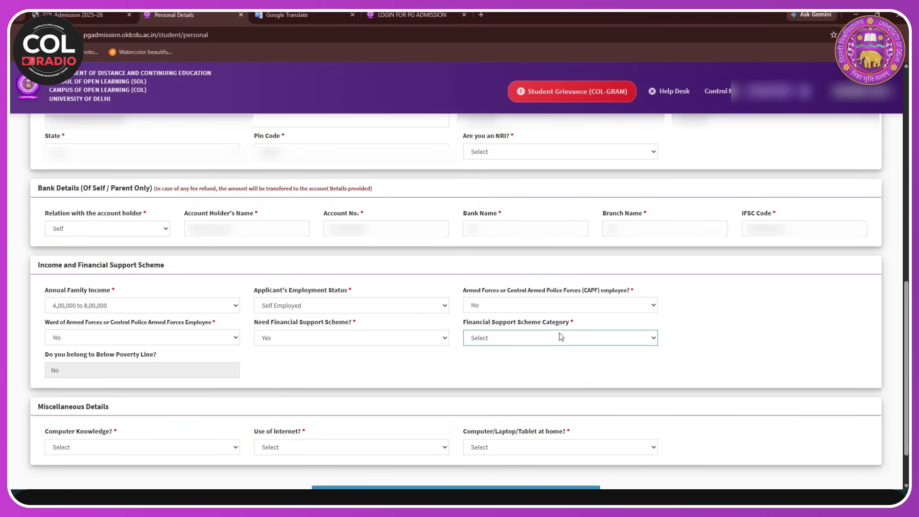
{"action": "left_click", "coordinate": [541, 342]}
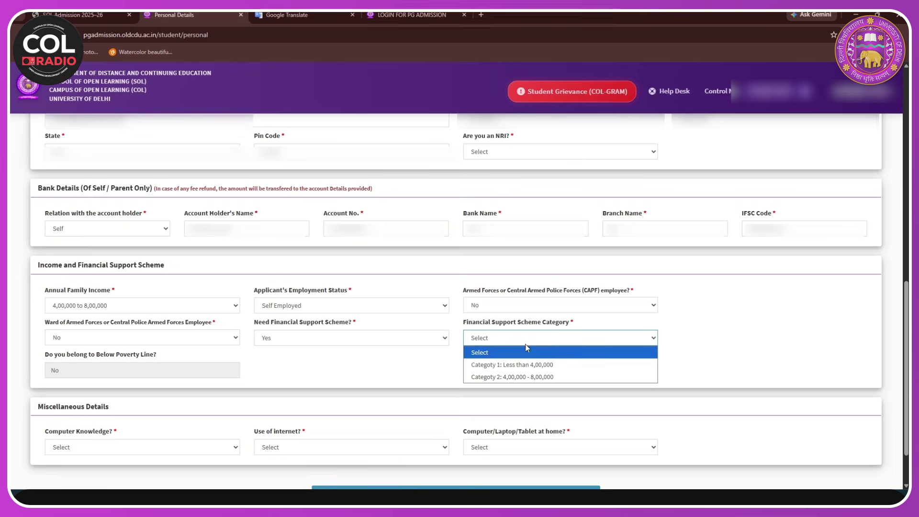
{"action": "left_click", "coordinate": [390, 342]}
{"action": "left_click", "coordinate": [300, 376]}
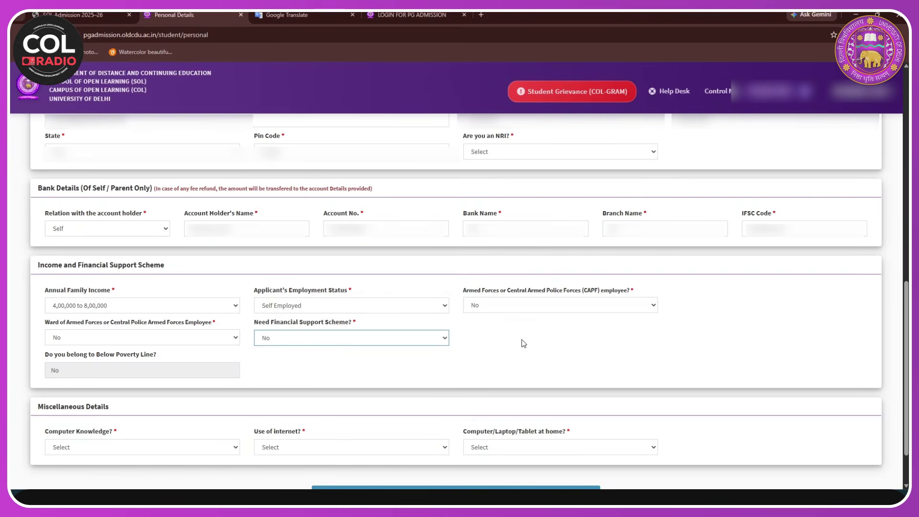
{"action": "scroll", "coordinate": [182, 366], "scroll_direction": "down", "scroll_amount": 2}
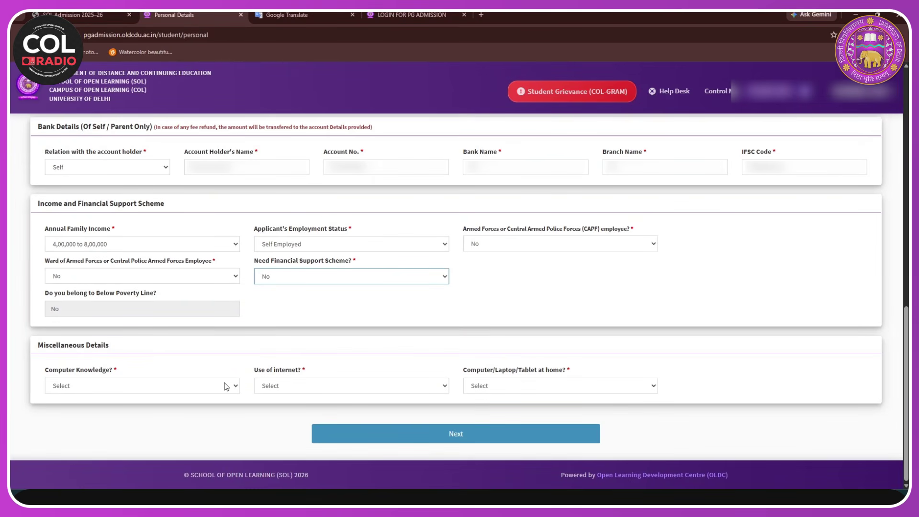
- After briefly trying Less than 1,00,000, set family income back to 4,00,000 to 8,00,000
{"action": "left_click", "coordinate": [221, 244]}
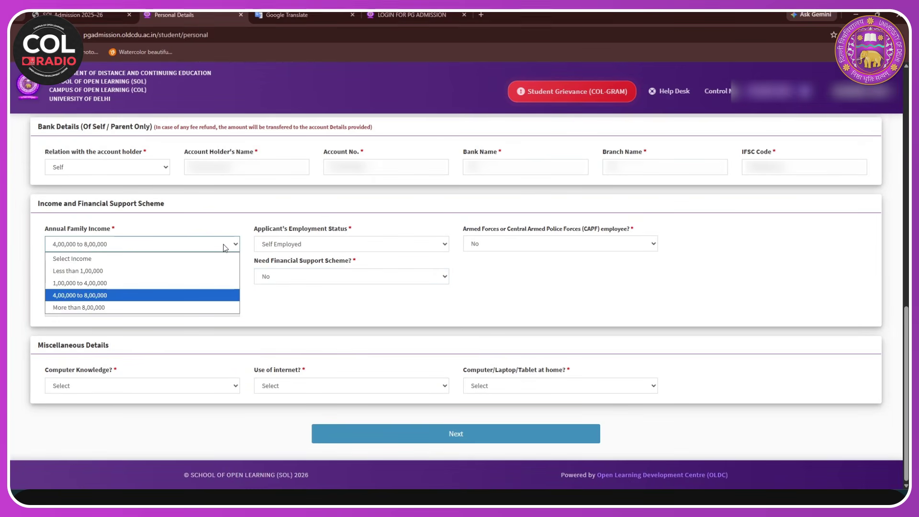
{"action": "left_click", "coordinate": [76, 271]}
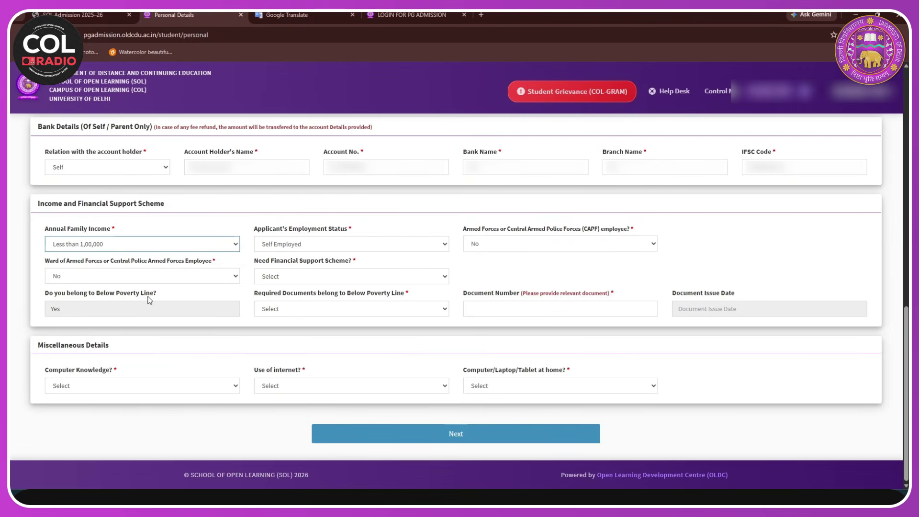
{"action": "left_click", "coordinate": [363, 311]}
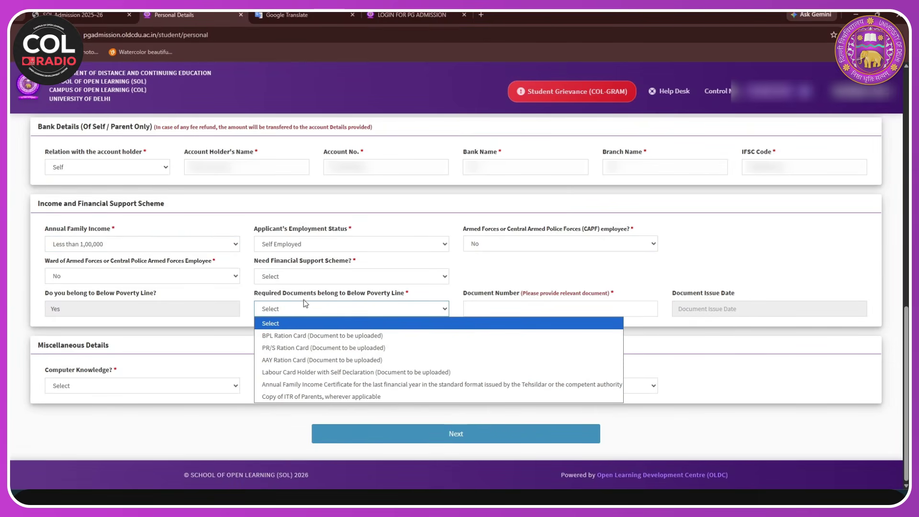
{"action": "left_click", "coordinate": [445, 310]}
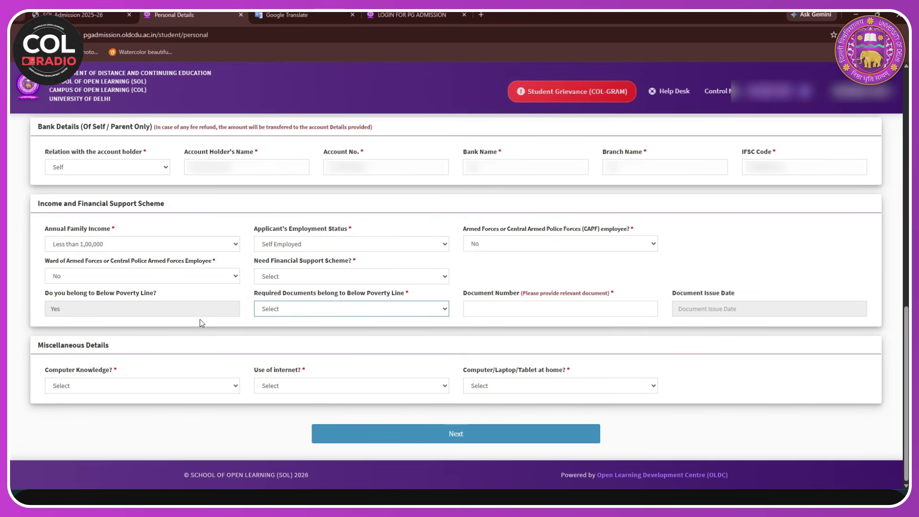
{"action": "left_click", "coordinate": [233, 244]}
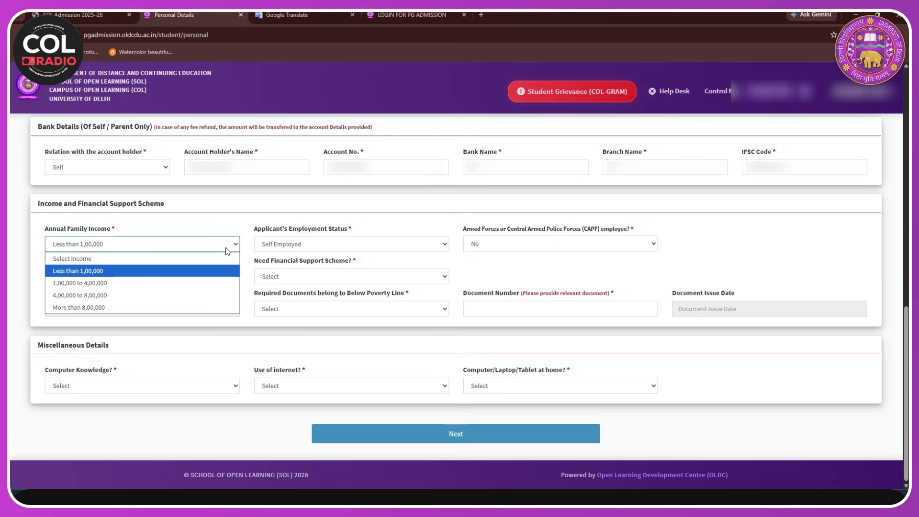
{"action": "left_click", "coordinate": [71, 294]}
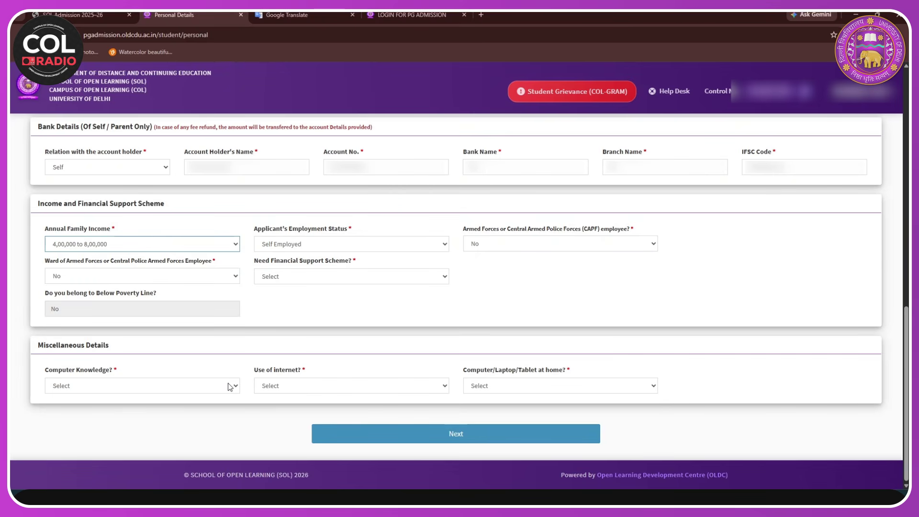
- Answer Yes for computer knowledge, use of internet and computer/laptop/tablet at home
{"action": "left_click", "coordinate": [227, 384]}
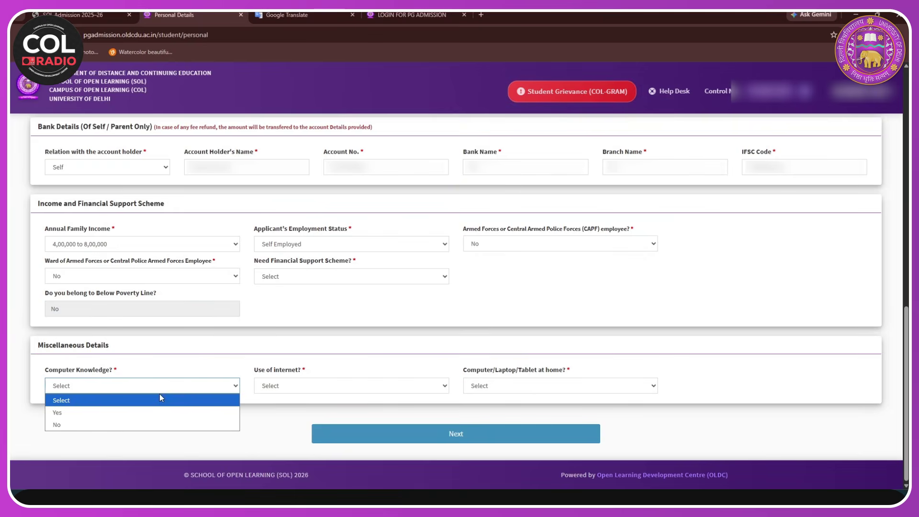
{"action": "left_click", "coordinate": [127, 413]}
{"action": "left_click", "coordinate": [271, 386]}
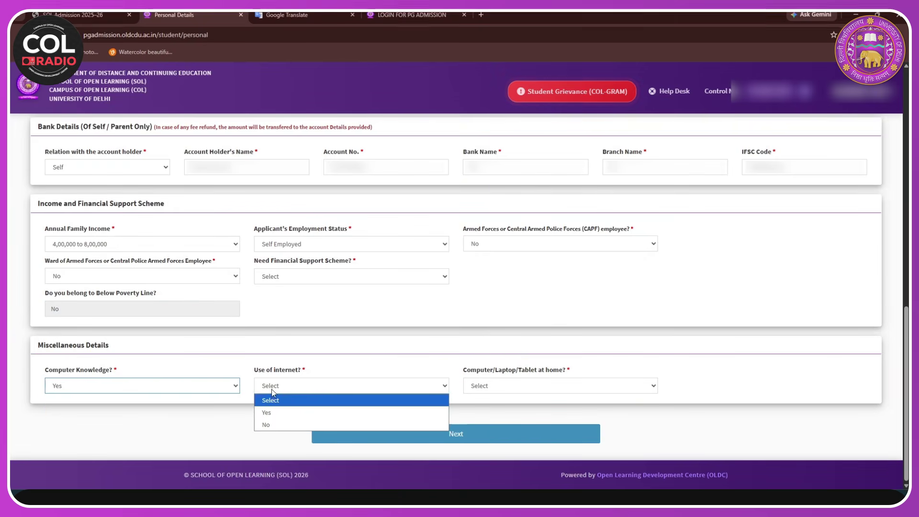
{"action": "left_click", "coordinate": [275, 414]}
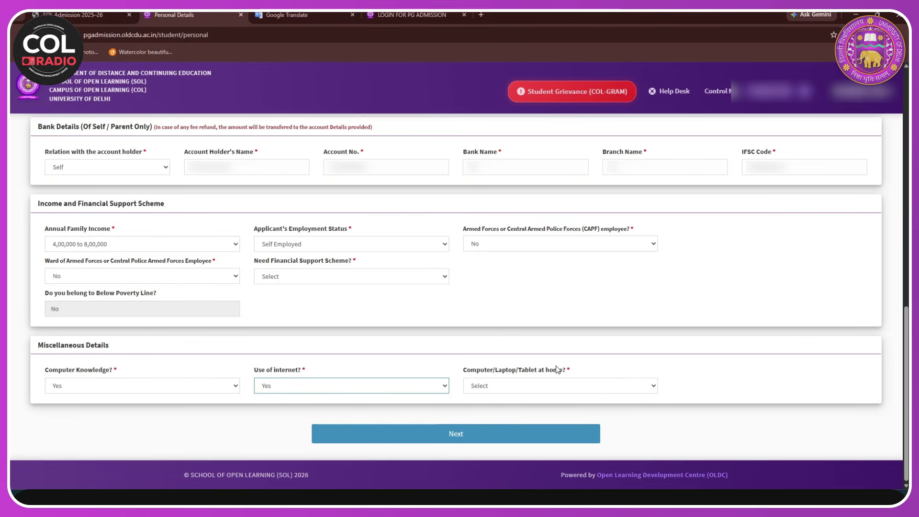
{"action": "left_click", "coordinate": [535, 388]}
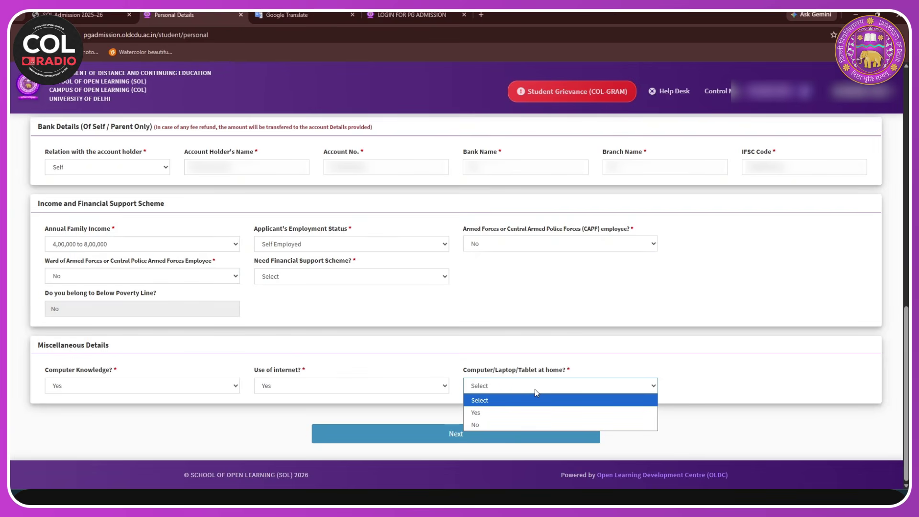
{"action": "left_click", "coordinate": [476, 413]}
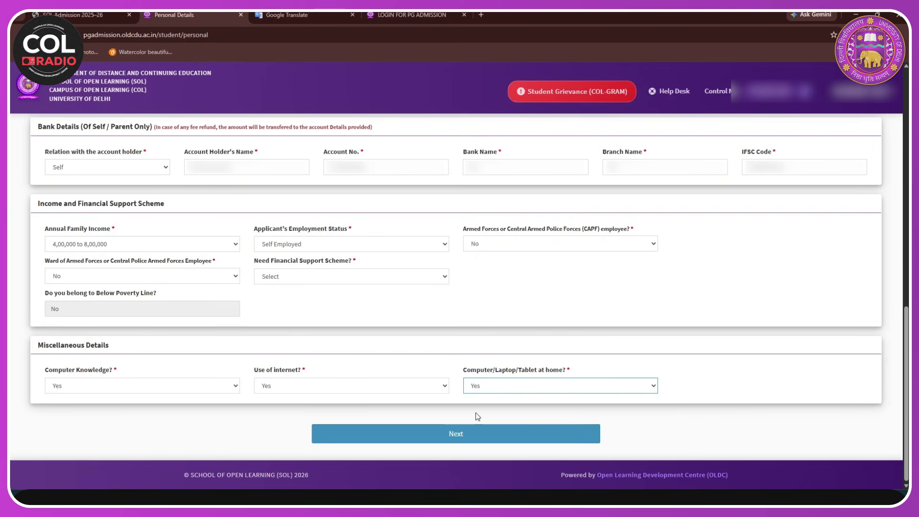
- Save the personal details and review the Preview Personal Details page down to the bottom
{"action": "left_click", "coordinate": [421, 440]}
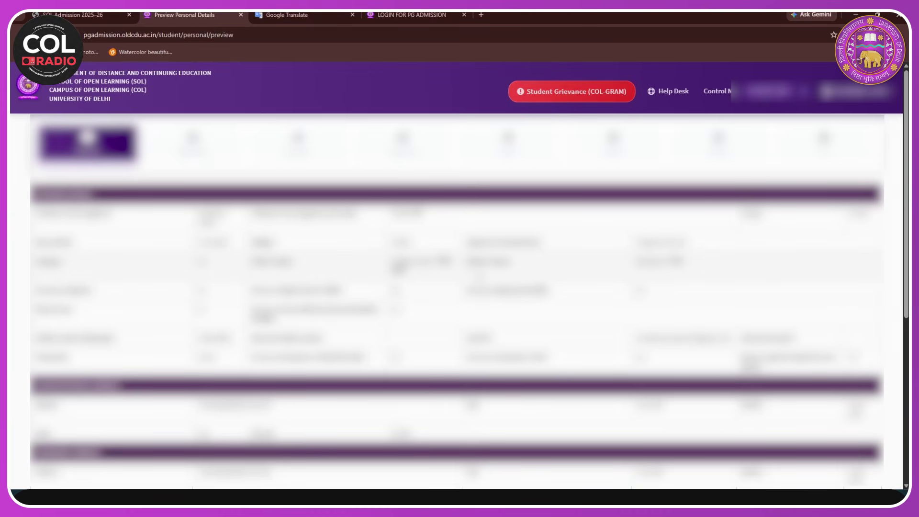
{"action": "scroll", "coordinate": [460, 297], "scroll_direction": "down", "scroll_amount": 1}
{"action": "scroll", "coordinate": [460, 297], "scroll_direction": "down", "scroll_amount": 5}
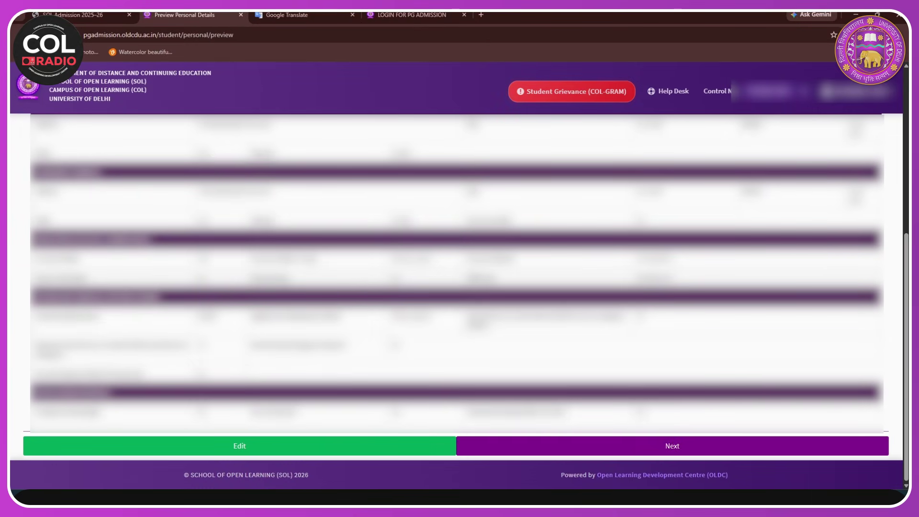
- Continue to the ABC/DEB ID step and paste in the applicant's ABC ID
{"action": "left_click", "coordinate": [654, 449]}
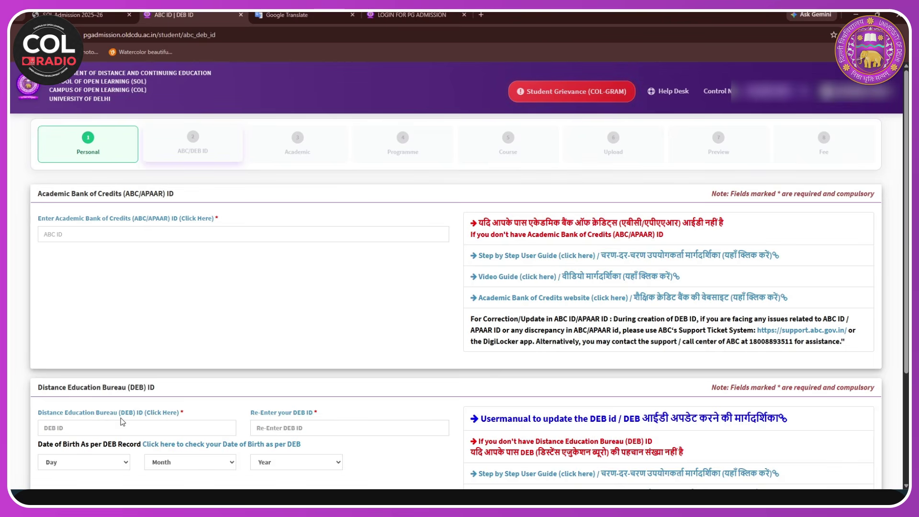
{"action": "left_click", "coordinate": [147, 237]}
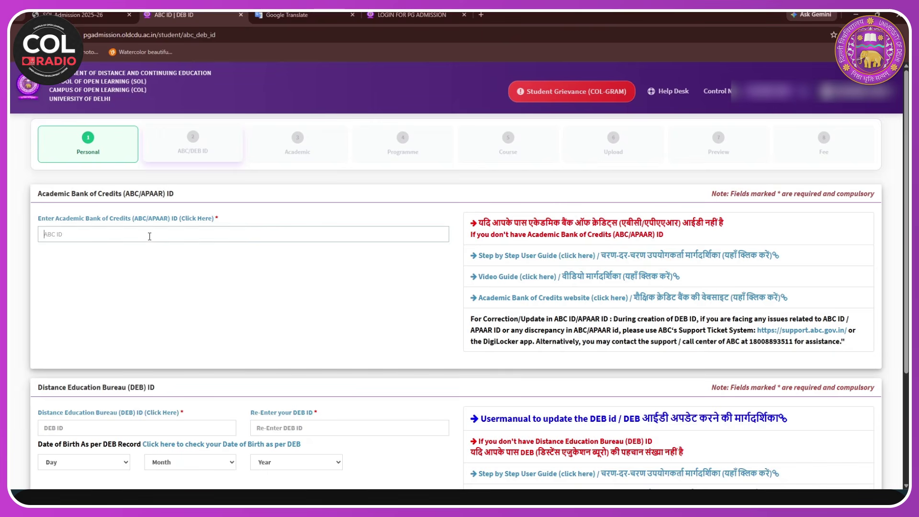
{"action": "key", "text": "ctrl+v"}
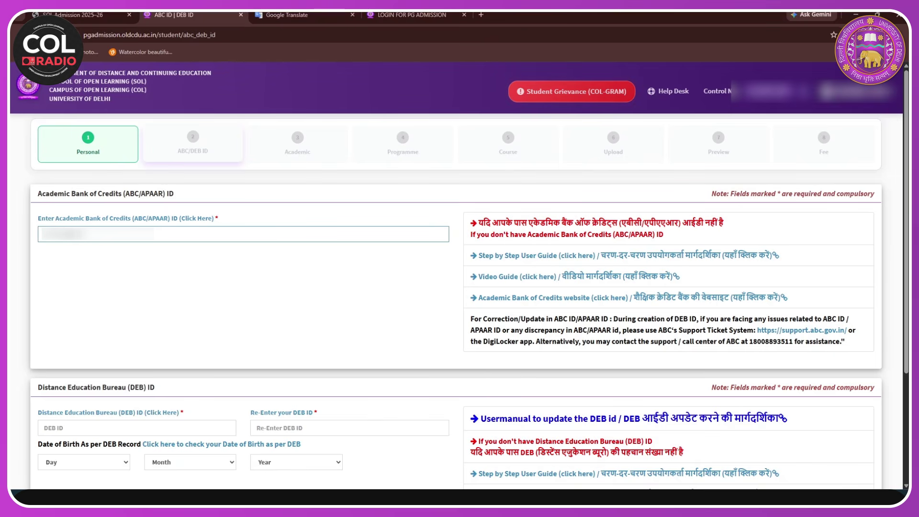
- Enter the DEB ID and re-enter it for confirmation
{"action": "left_click", "coordinate": [162, 430]}
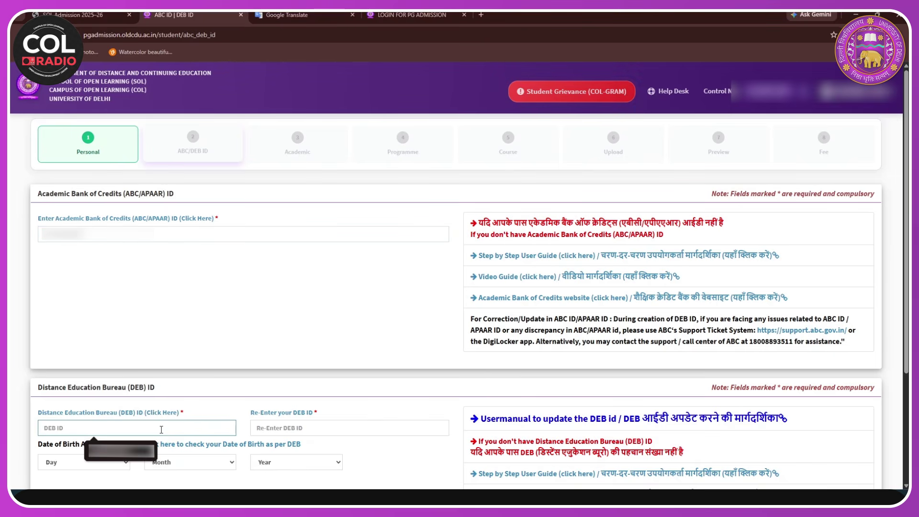
{"action": "key", "text": "Down"}
{"action": "key", "text": "Return"}
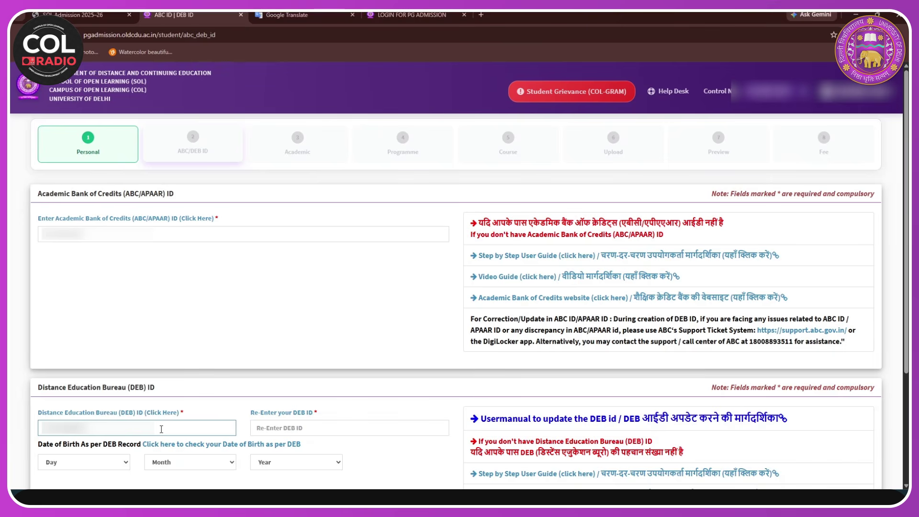
{"action": "scroll", "coordinate": [161, 429], "scroll_direction": "down", "scroll_amount": 1}
{"action": "left_click", "coordinate": [306, 381]}
{"action": "key", "text": "ctrl+v"}
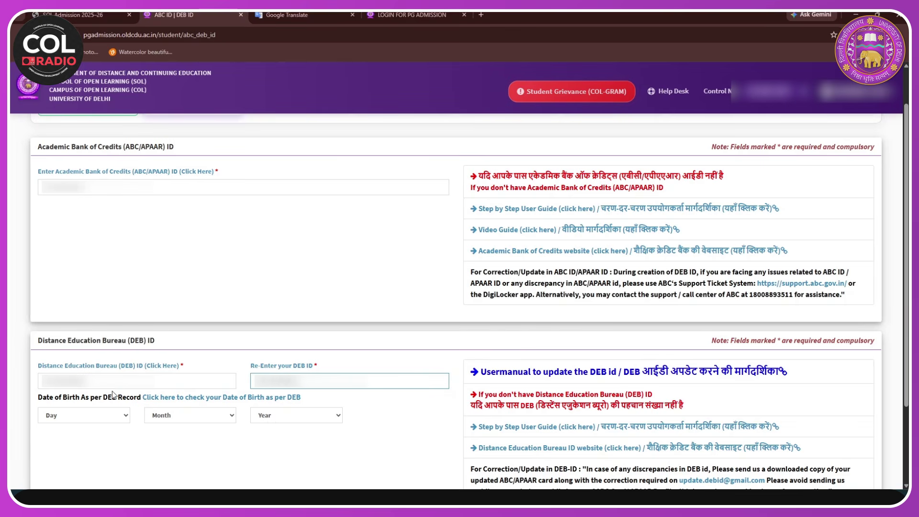
- Pick the day, month and year of the DEB date of birth
{"action": "left_click", "coordinate": [121, 412]}
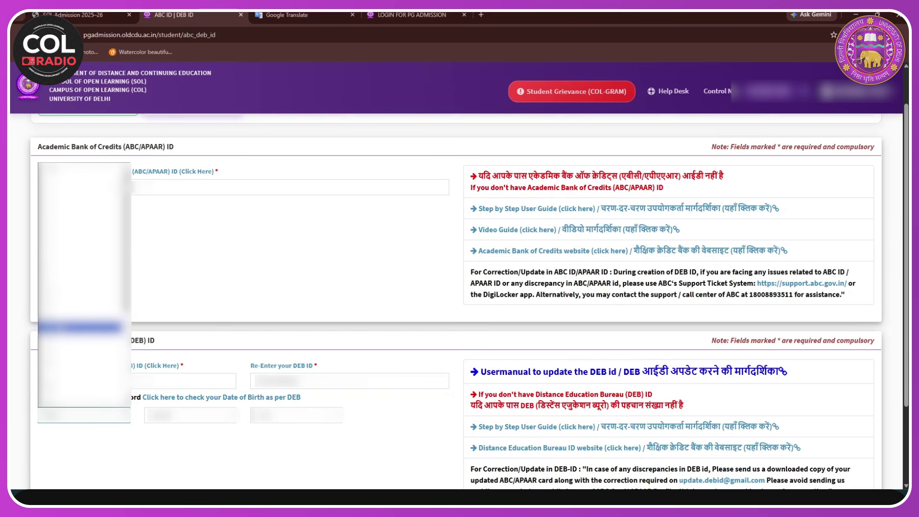
{"action": "left_click", "coordinate": [81, 306]}
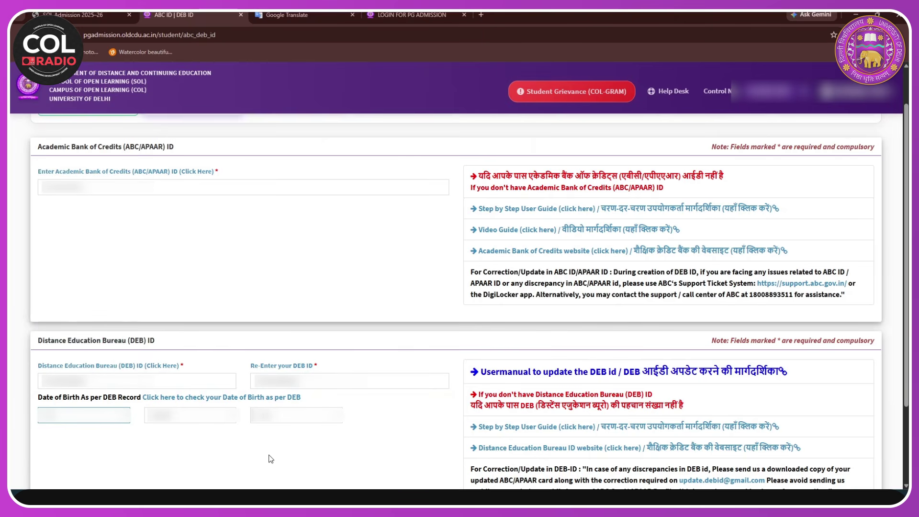
{"action": "left_click", "coordinate": [191, 415]}
{"action": "left_click", "coordinate": [190, 335]}
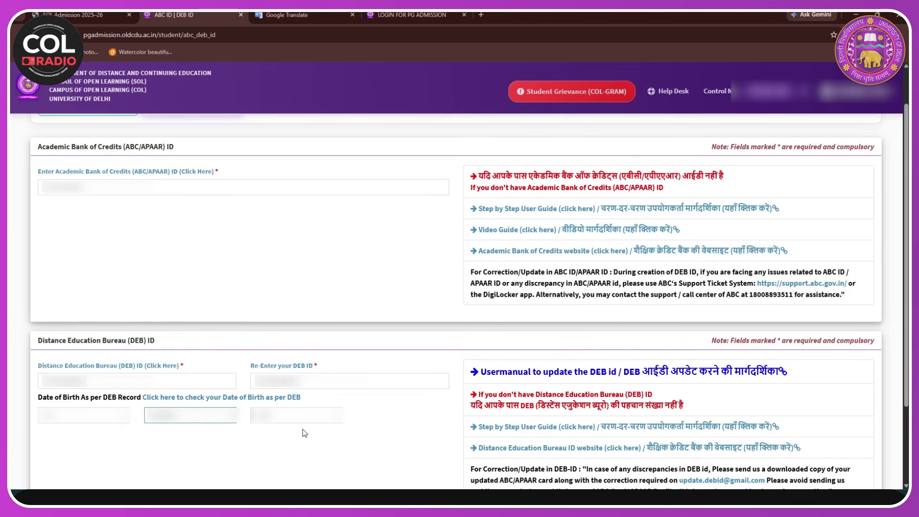
{"action": "left_click", "coordinate": [290, 420]}
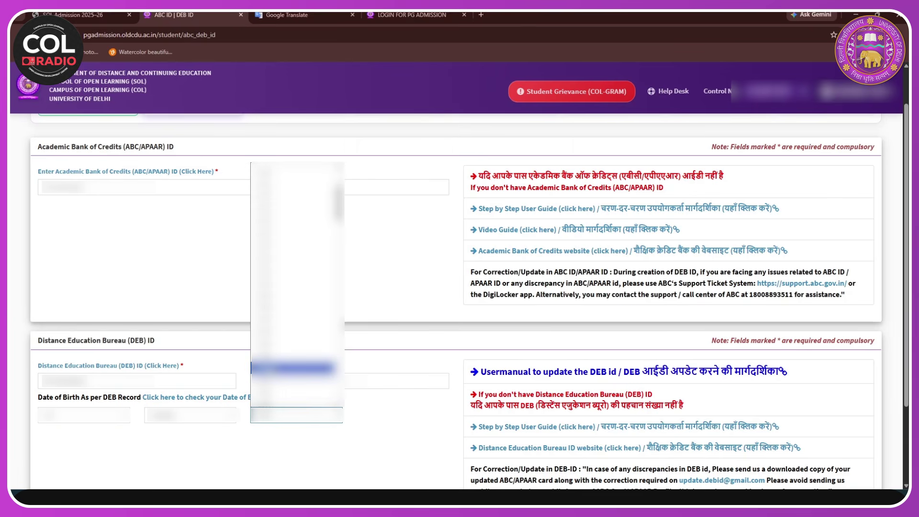
{"action": "left_click", "coordinate": [262, 368]}
{"action": "scroll", "coordinate": [311, 266], "scroll_direction": "down", "scroll_amount": 2}
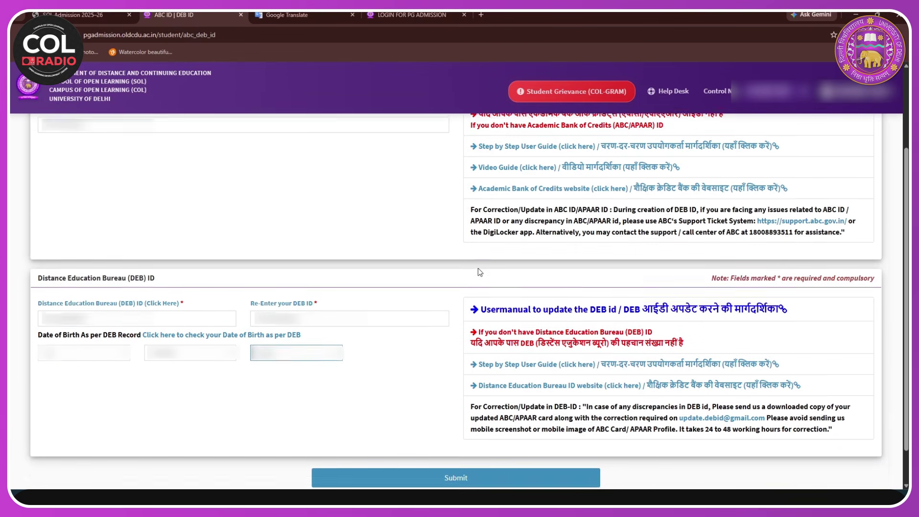
{"action": "scroll", "coordinate": [479, 272], "scroll_direction": "down", "scroll_amount": 1}
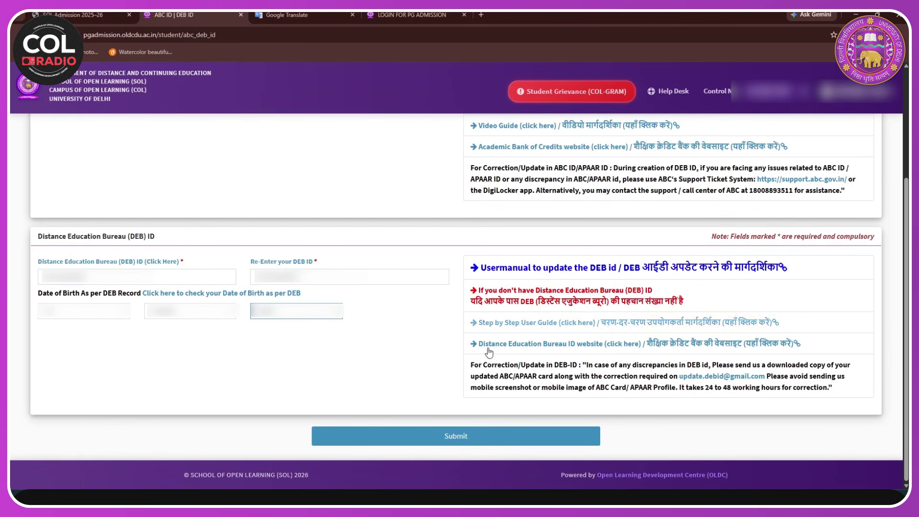
- Submit the ABC/DEB IDs, confirm ABC ID, name, date of birth and gender read OK, and continue
{"action": "left_click", "coordinate": [458, 438]}
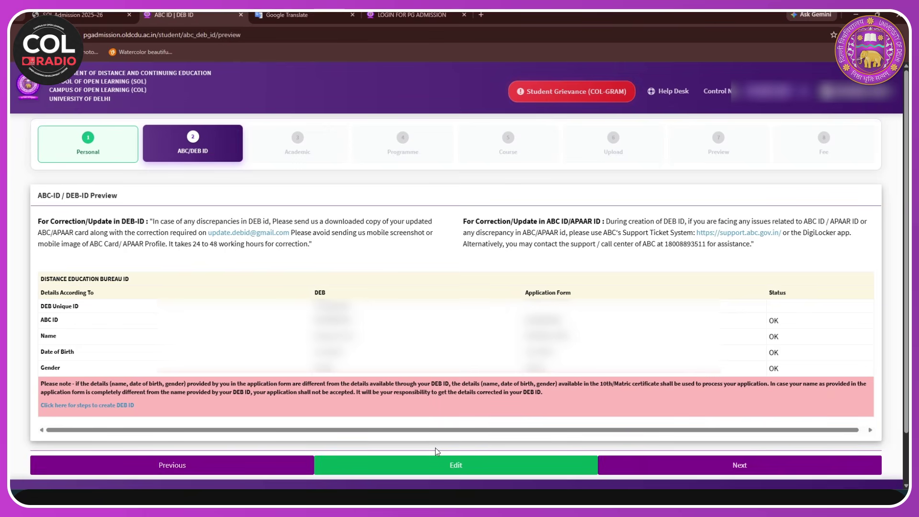
{"action": "scroll", "coordinate": [478, 307], "scroll_direction": "down", "scroll_amount": 1}
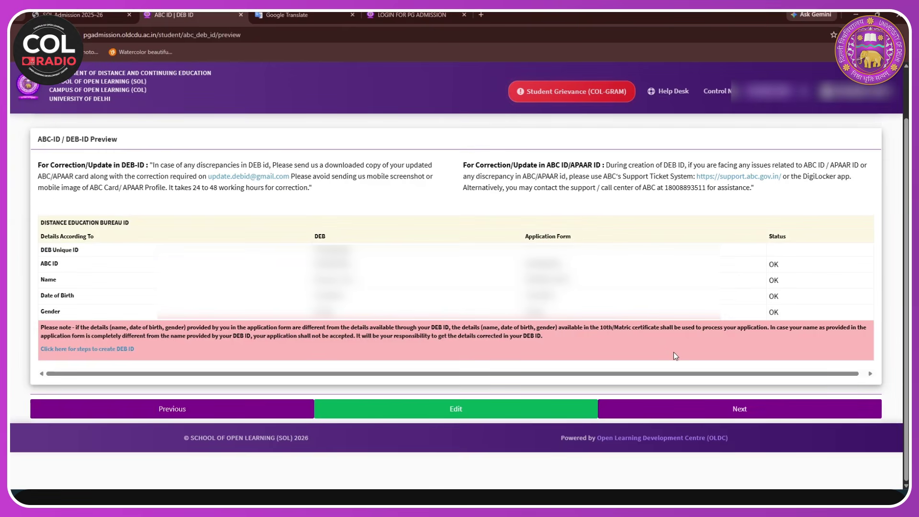
{"action": "left_click", "coordinate": [675, 411]}
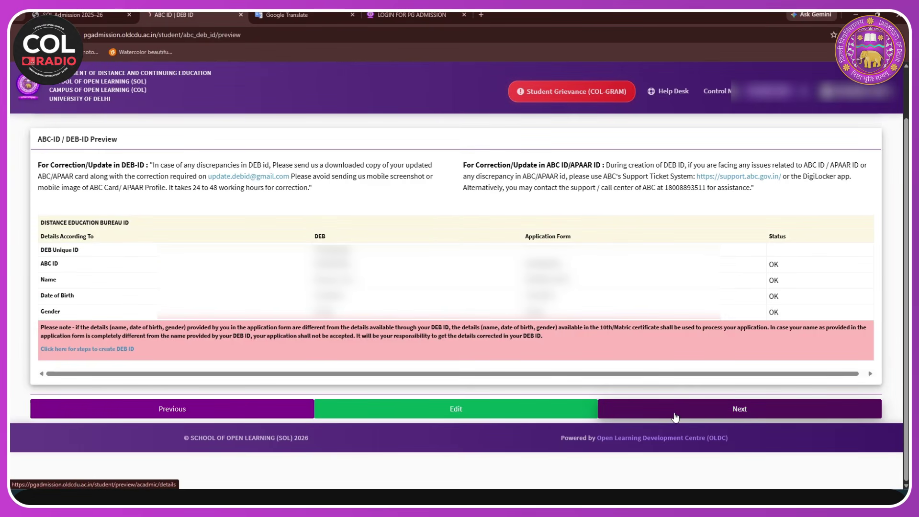
- Set the graduation duration to Three Year Graduation
{"action": "scroll", "coordinate": [74, 247], "scroll_direction": "up", "scroll_amount": 1}
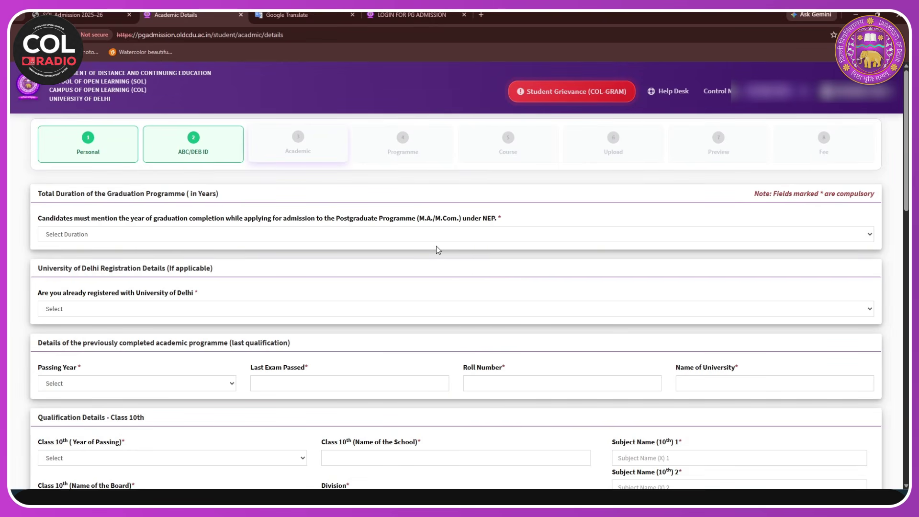
{"action": "left_click", "coordinate": [127, 236]}
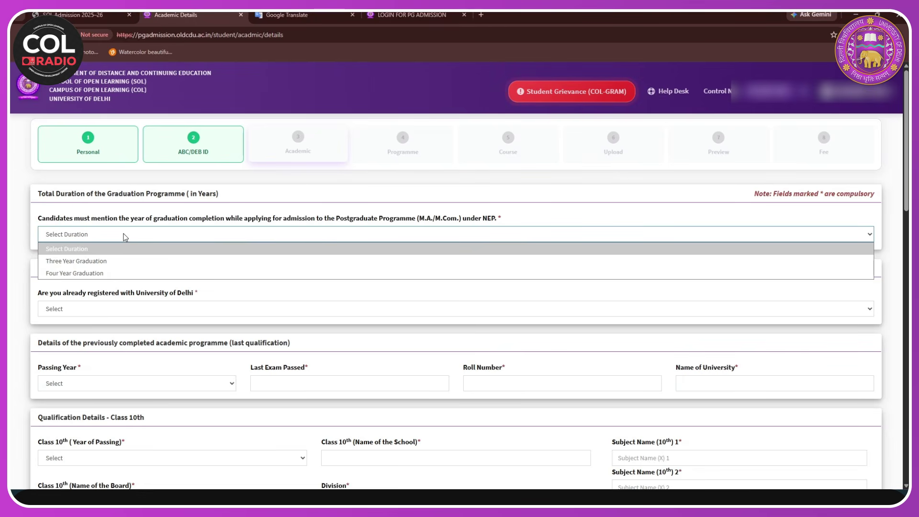
{"action": "left_click", "coordinate": [96, 261]}
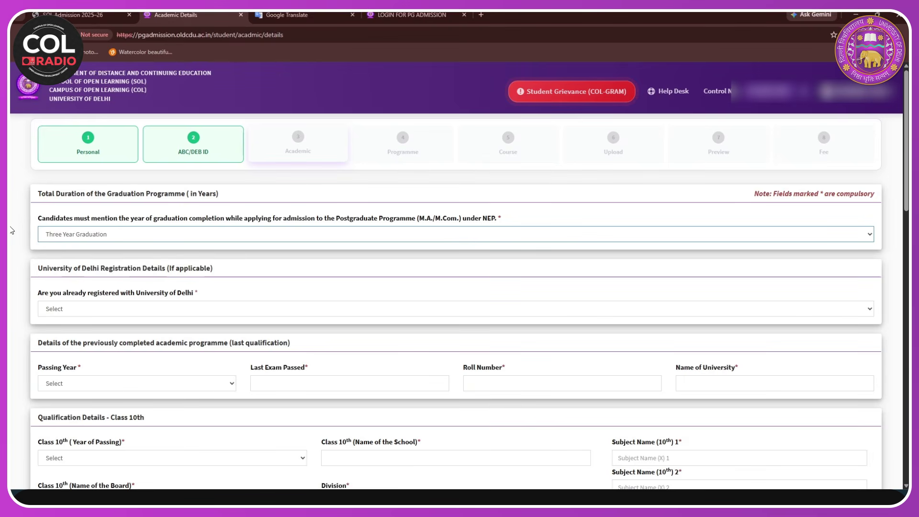
- Answer No to already being registered with University of Delhi
{"action": "scroll", "coordinate": [370, 233], "scroll_direction": "down", "scroll_amount": 1}
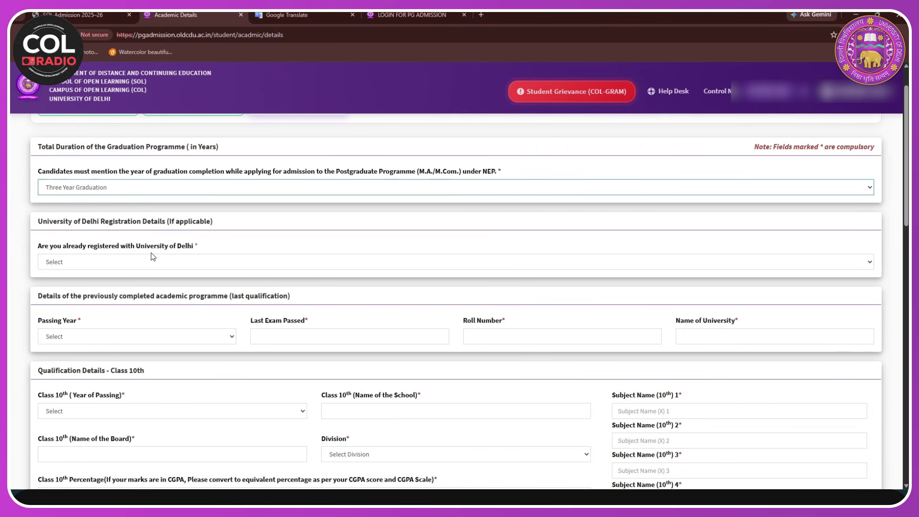
{"action": "left_click", "coordinate": [149, 266]}
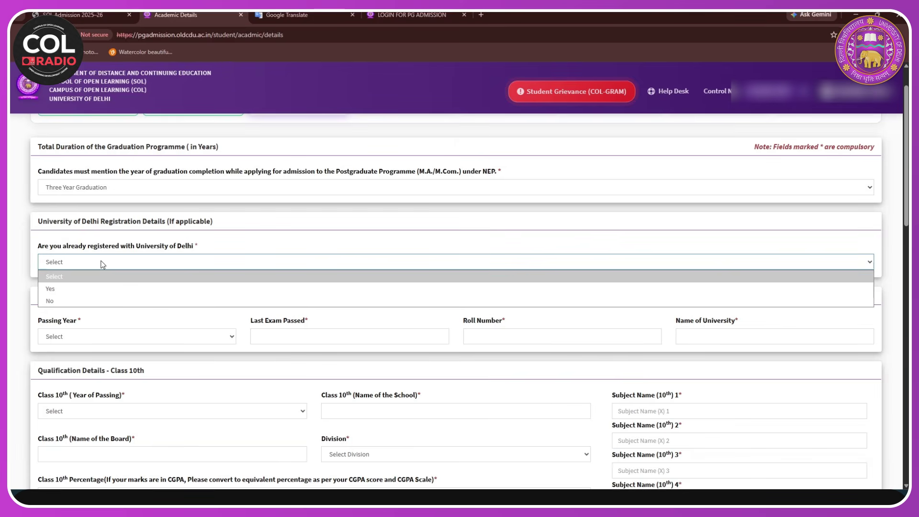
{"action": "left_click", "coordinate": [58, 289]}
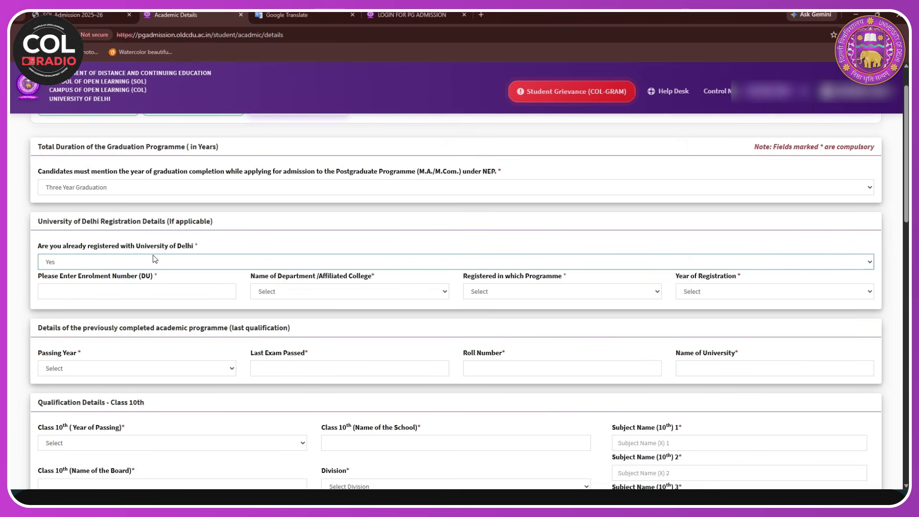
{"action": "scroll", "coordinate": [111, 247], "scroll_direction": "down", "scroll_amount": 1}
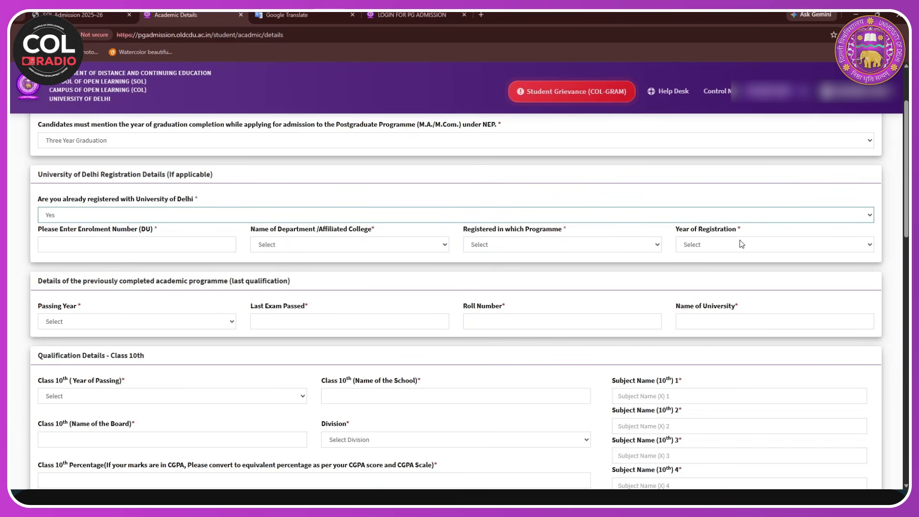
{"action": "left_click", "coordinate": [751, 218]}
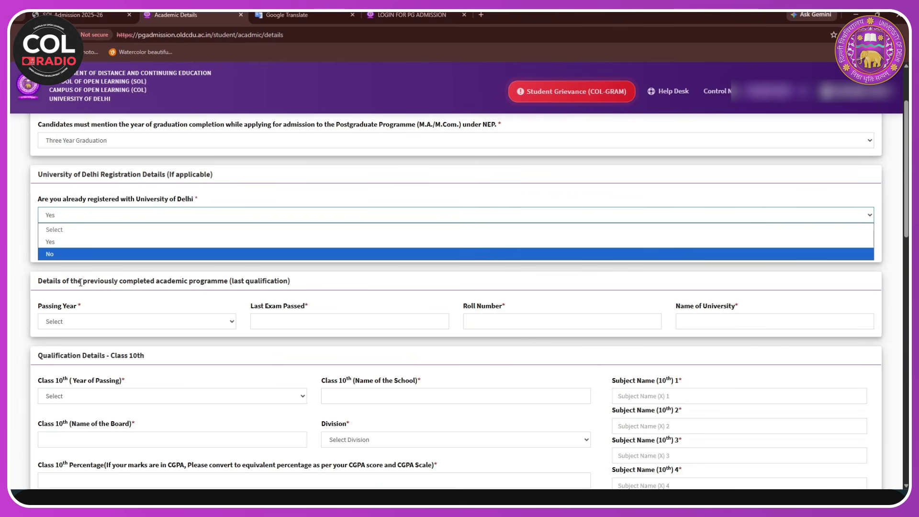
{"action": "left_click", "coordinate": [61, 255]}
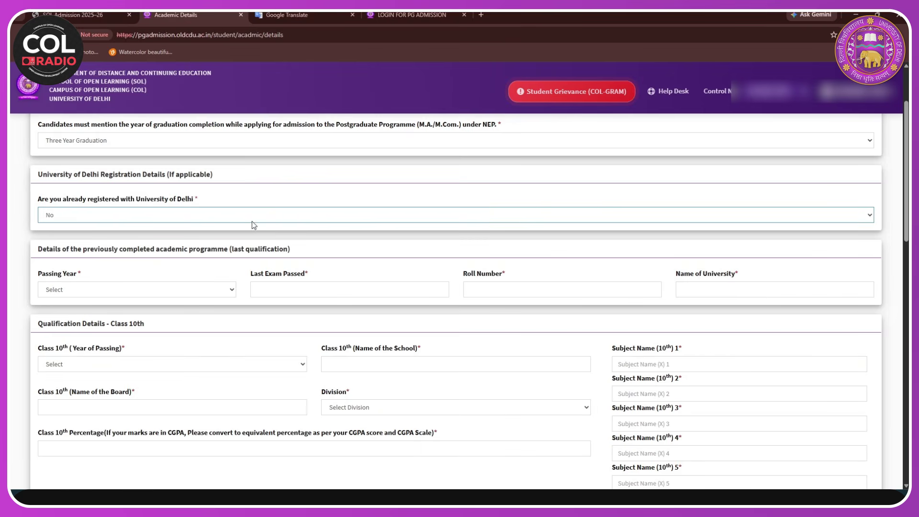
{"action": "scroll", "coordinate": [63, 328], "scroll_direction": "down", "scroll_amount": 1}
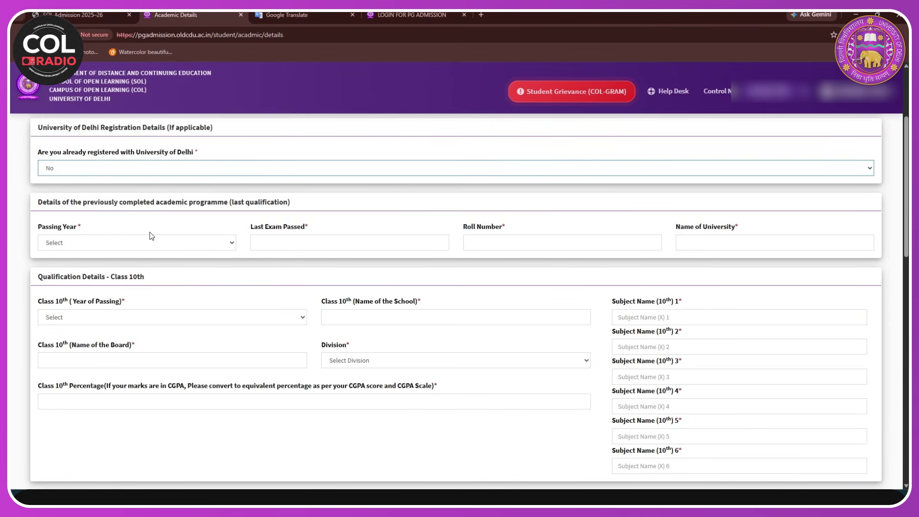
- Set the last qualification passing year to 2025 and enter exam passed, roll number and university
{"action": "left_click", "coordinate": [162, 246]}
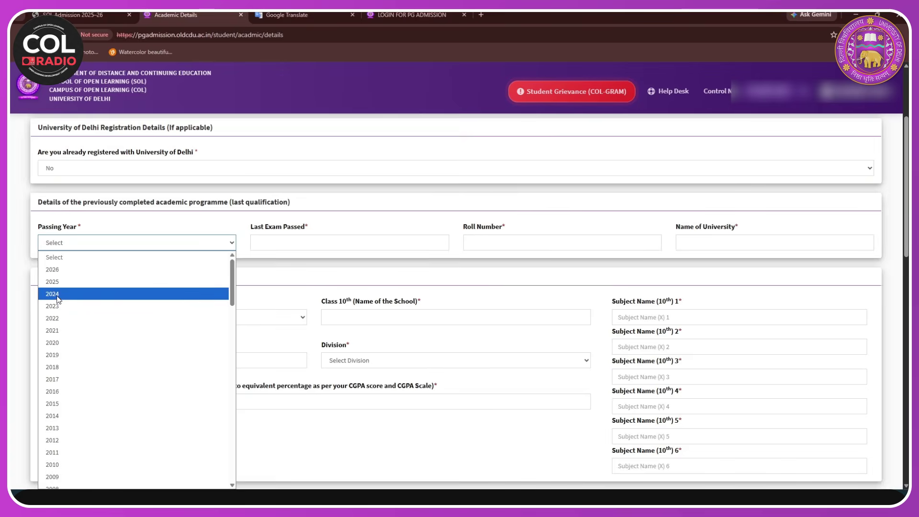
{"action": "left_click", "coordinate": [58, 282]}
{"action": "left_click", "coordinate": [298, 242]}
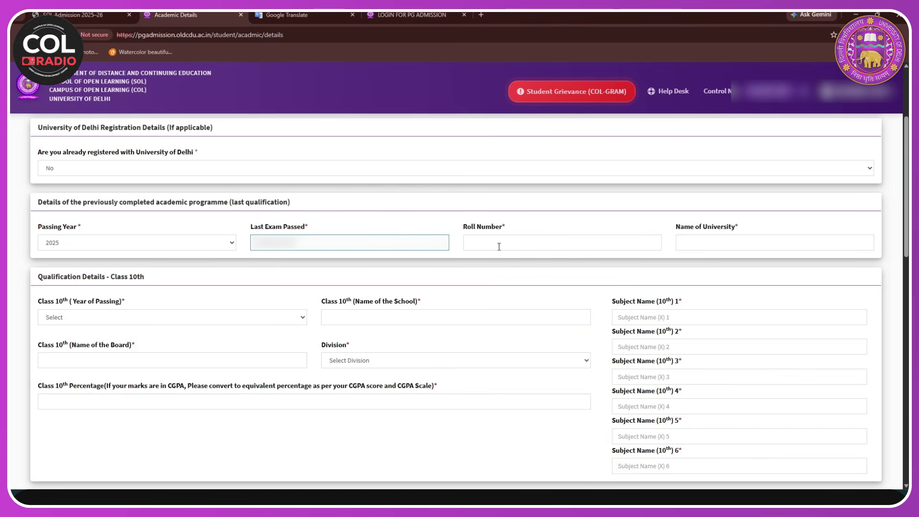
{"action": "key", "text": "Tab"}
{"action": "type", "text": "2025"}
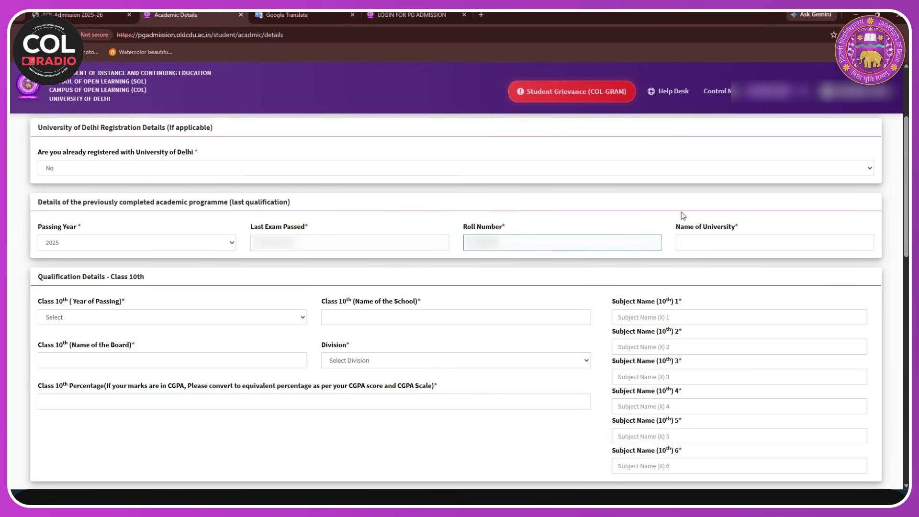
{"action": "left_click", "coordinate": [709, 244]}
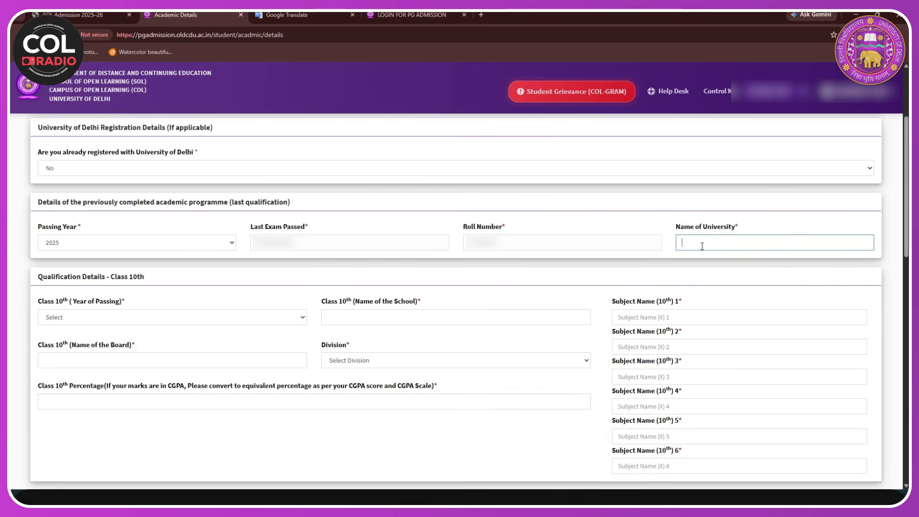
{"action": "type", "text": "SOL"}
{"action": "key", "text": "BackSpace"}
{"action": "key", "text": "BackSpace"}
{"action": "key", "text": "BackSpace"}
- Re-enter university as SOL; set Class 10th to 2020, school, CBSE board, First division, percentage
{"action": "type", "text": "SOL"}
{"action": "scroll", "coordinate": [105, 245], "scroll_direction": "down", "scroll_amount": 2}
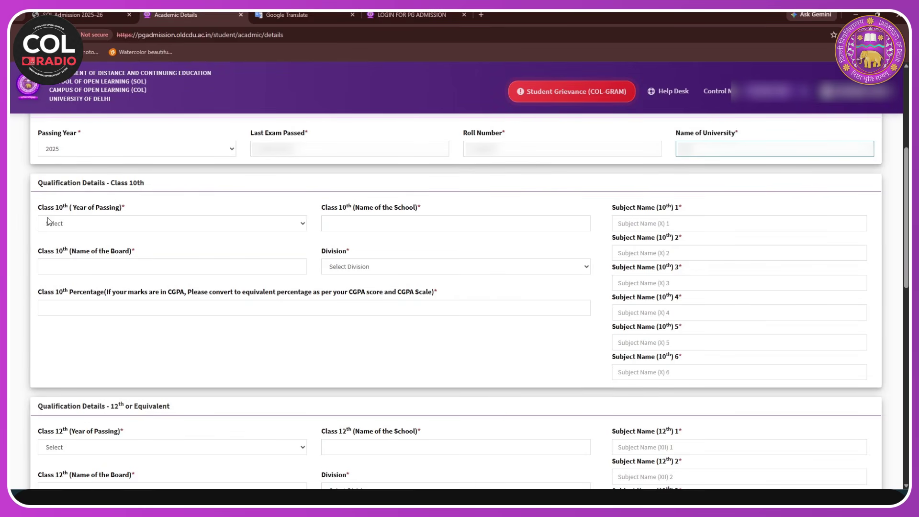
{"action": "left_click", "coordinate": [107, 223]}
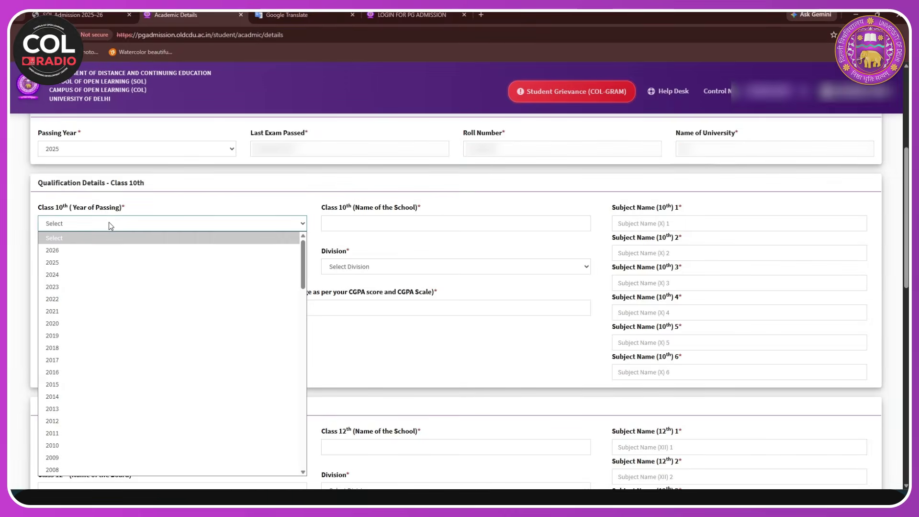
{"action": "left_click", "coordinate": [60, 323]}
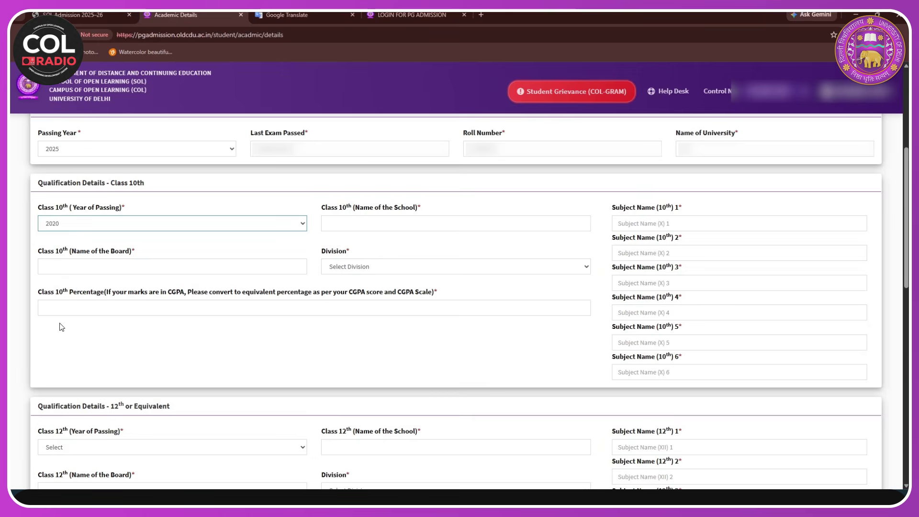
{"action": "left_click", "coordinate": [377, 227]}
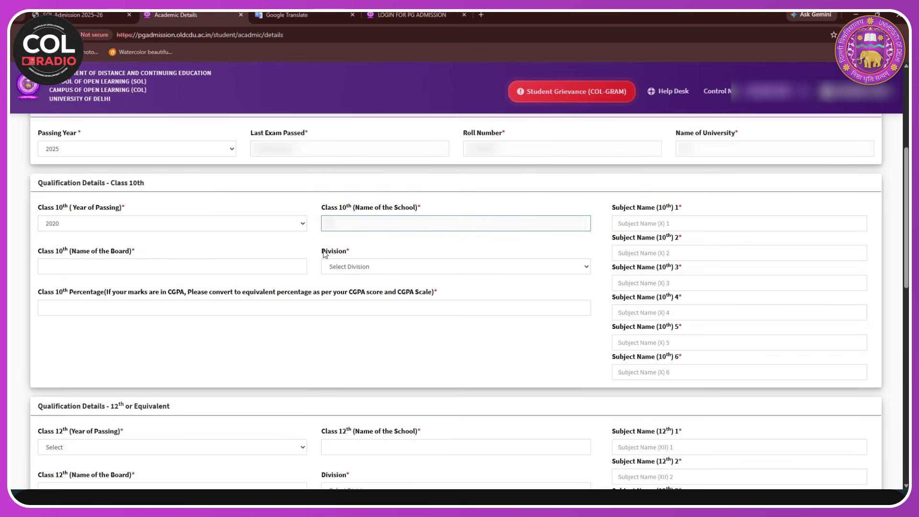
{"action": "left_click", "coordinate": [139, 272]}
{"action": "type", "text": "CBSE"}
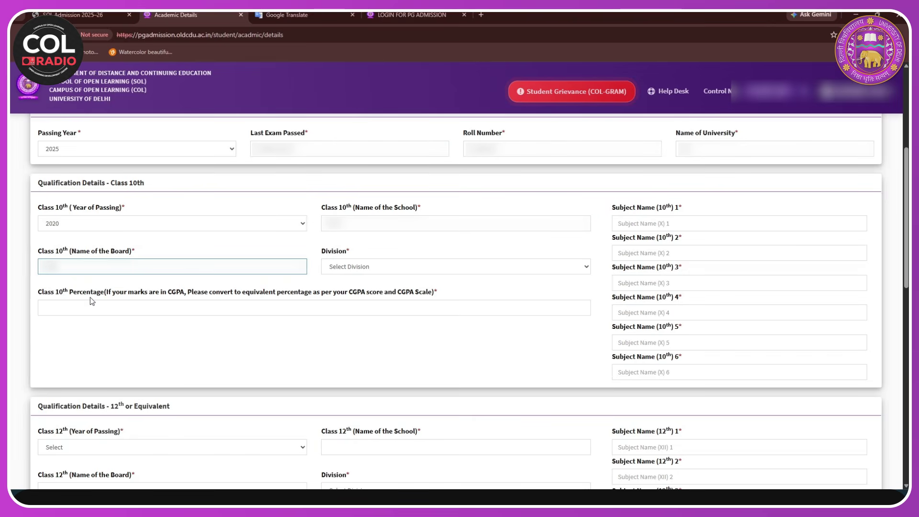
{"action": "left_click", "coordinate": [332, 271]}
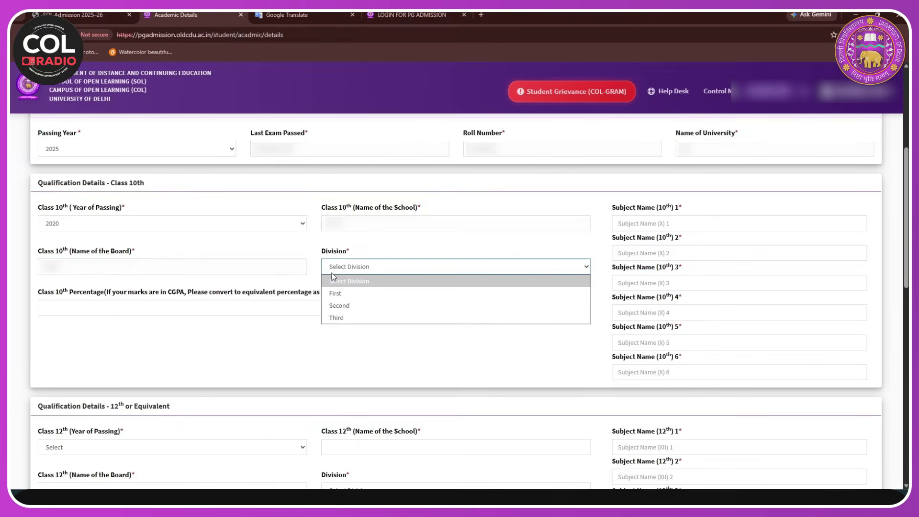
{"action": "left_click", "coordinate": [337, 294]}
{"action": "left_click", "coordinate": [247, 308]}
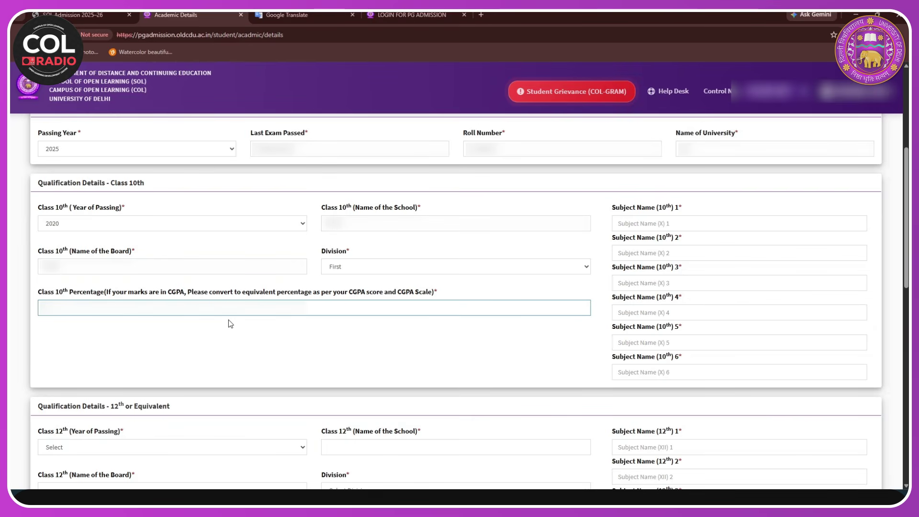
- Enter the six Class 10th subjects: English, Hindi, Maths, English, Science and Sanskrit
{"action": "left_click", "coordinate": [679, 224]}
{"action": "type", "text": "English"}
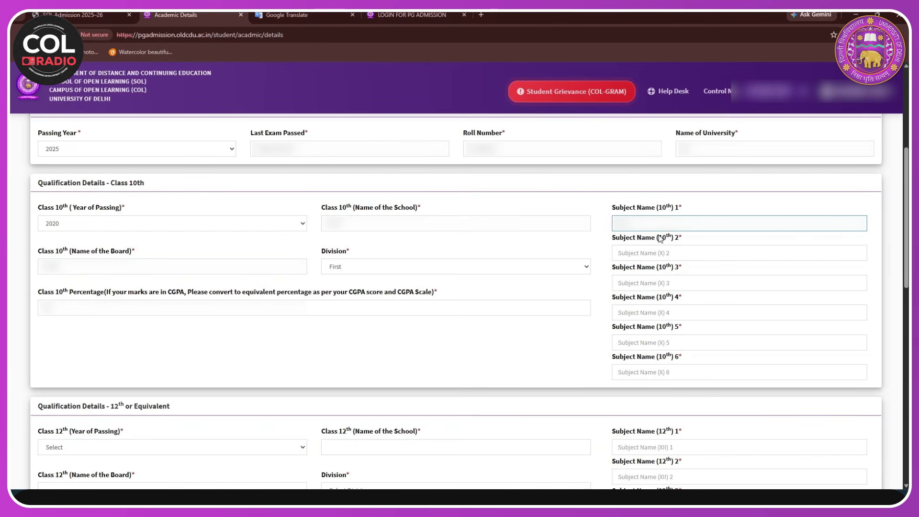
{"action": "left_click", "coordinate": [619, 258]}
{"action": "type", "text": "Hindi"}
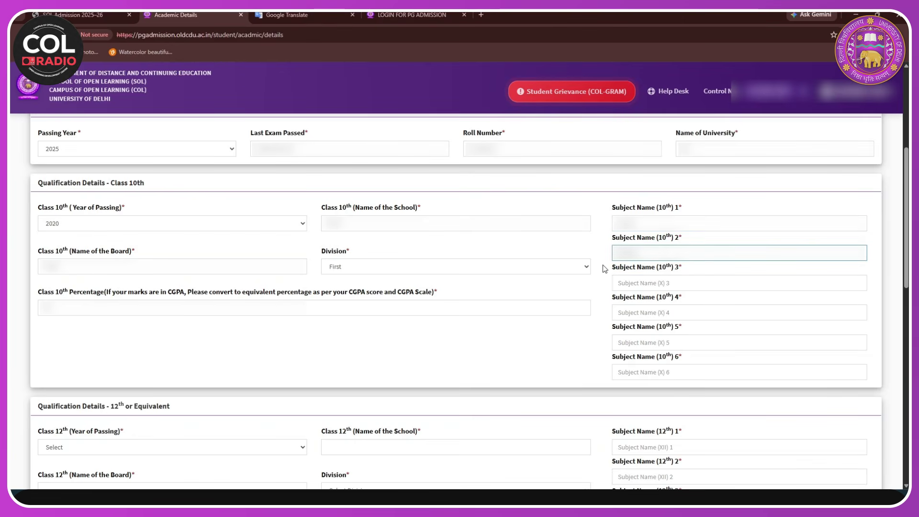
{"action": "left_click", "coordinate": [640, 287]}
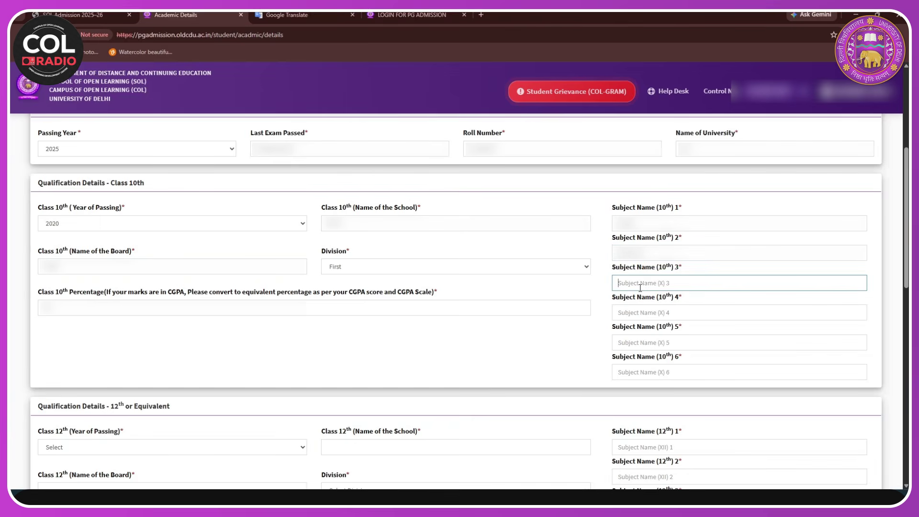
{"action": "type", "text": "Maths"}
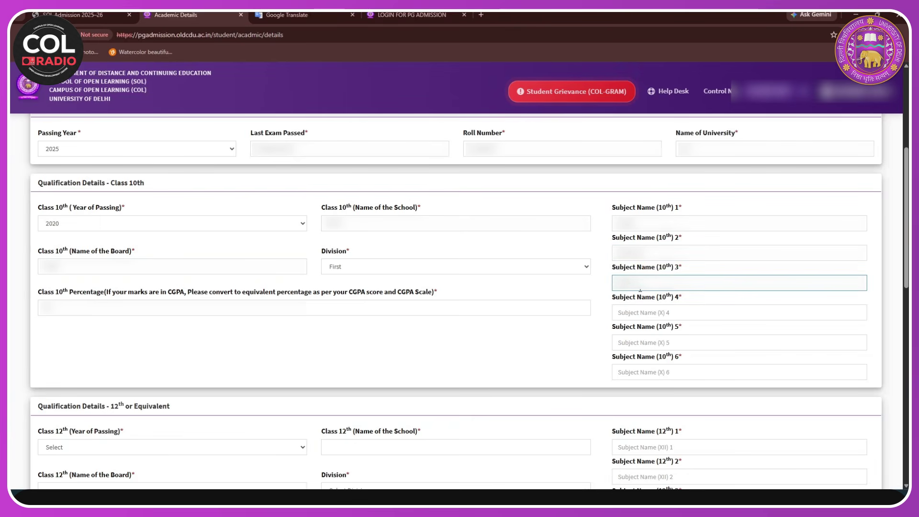
{"action": "left_click", "coordinate": [644, 312]}
{"action": "type", "text": "English"}
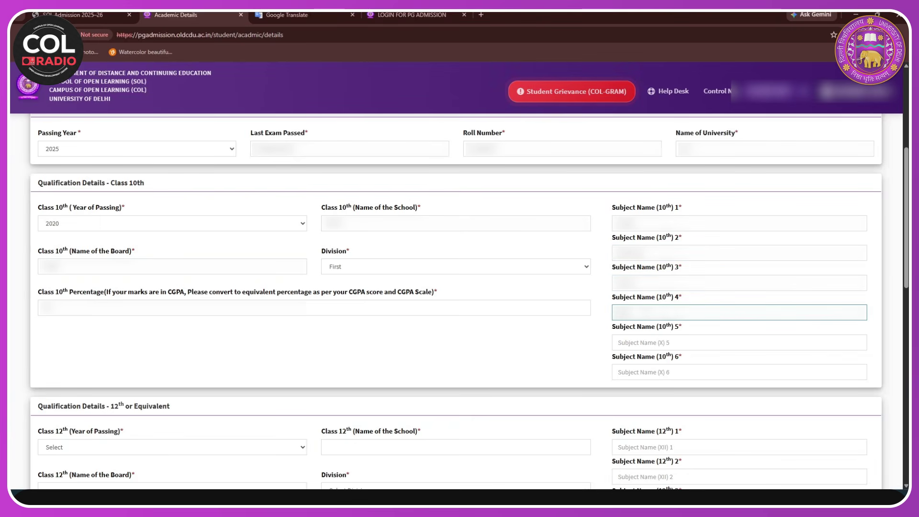
{"action": "left_click", "coordinate": [641, 342]}
{"action": "type", "text": "Science"}
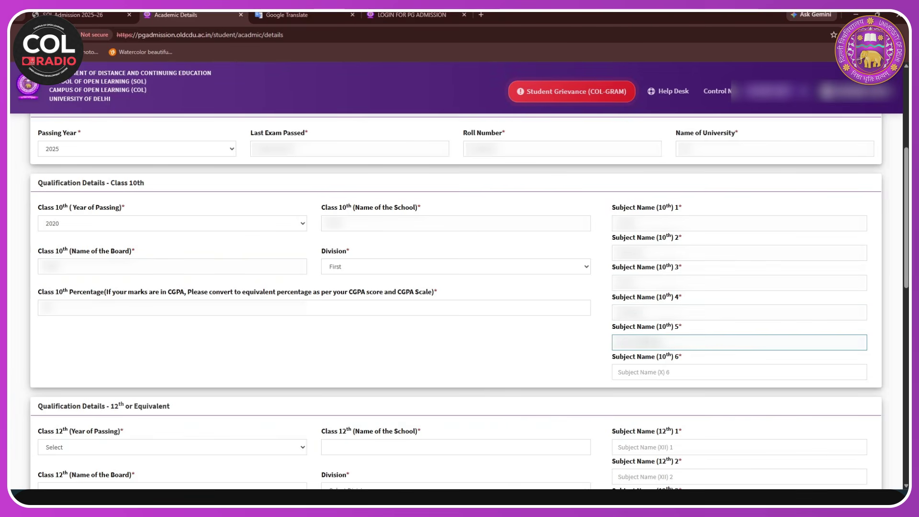
{"action": "left_click", "coordinate": [648, 376]}
{"action": "type", "text": "Sanskrit"}
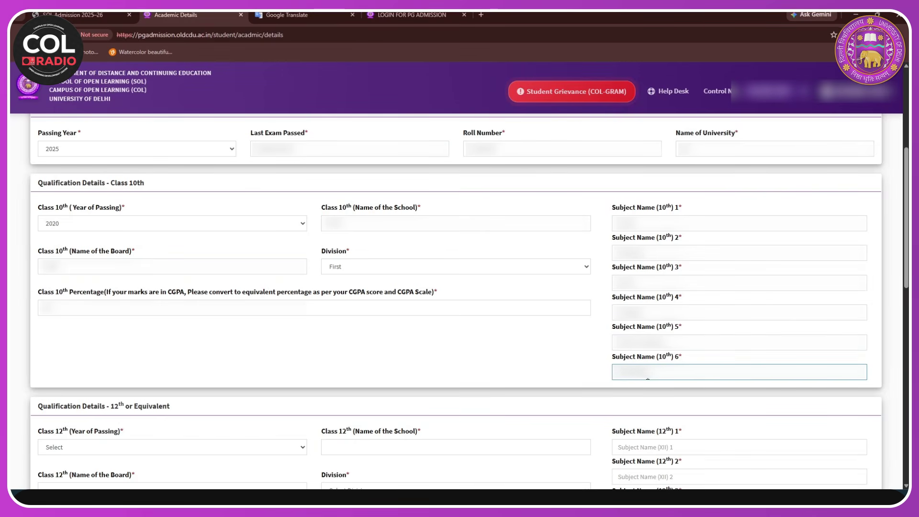
- Set Class 12th passing year to 2022 and fill school, board, First division and percentage
{"action": "scroll", "coordinate": [96, 229], "scroll_direction": "down", "scroll_amount": 4}
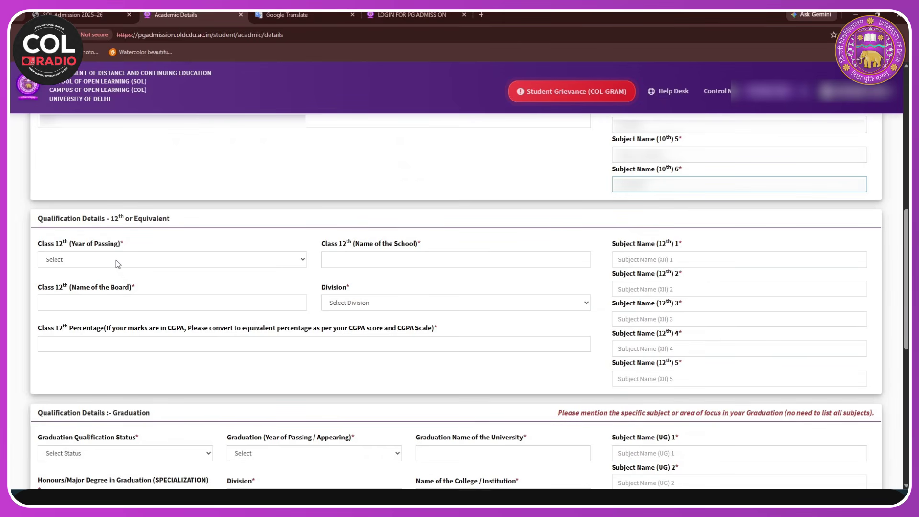
{"action": "left_click", "coordinate": [117, 264]}
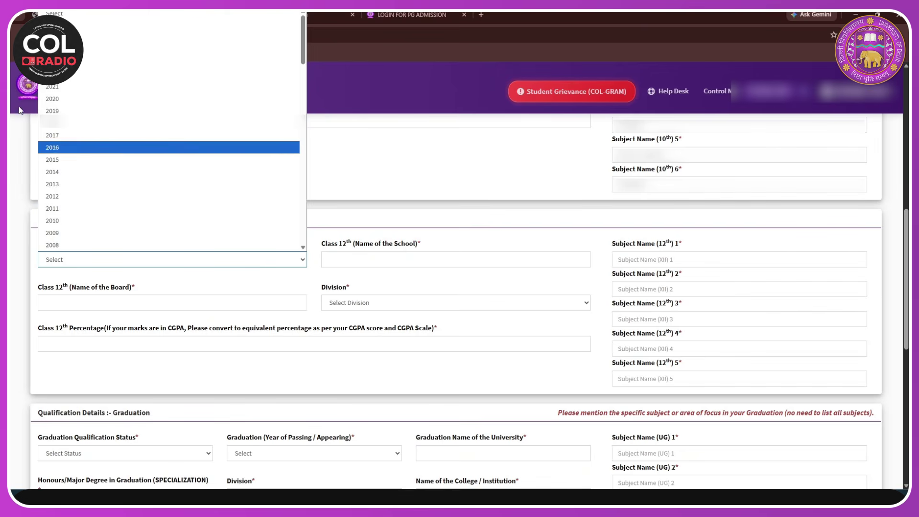
{"action": "left_click", "coordinate": [72, 74]}
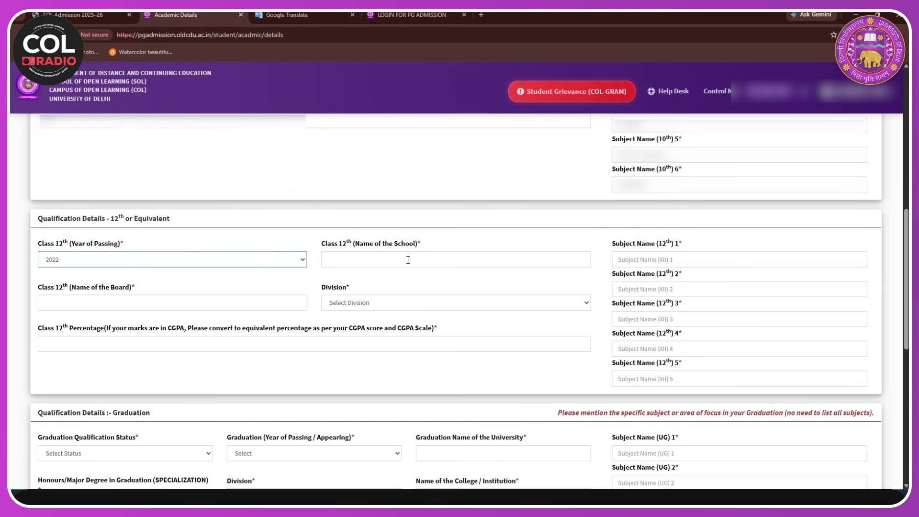
{"action": "left_click", "coordinate": [409, 260]}
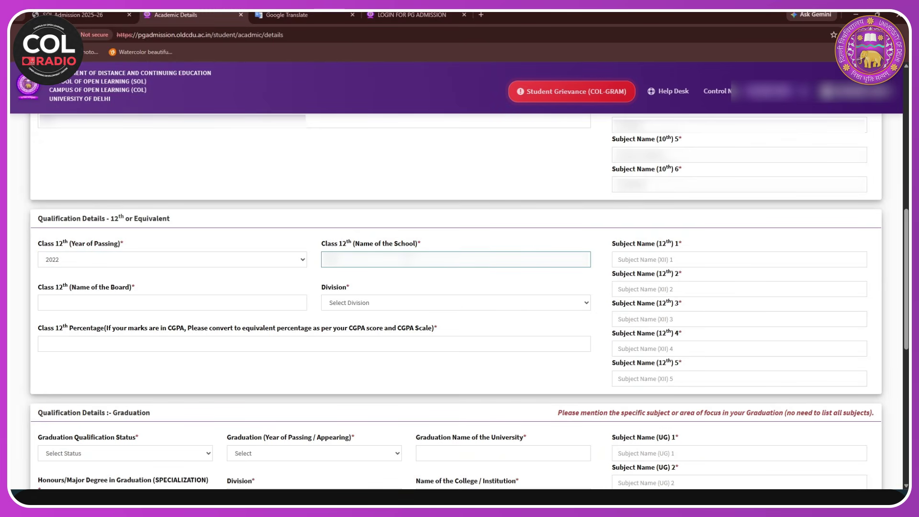
{"action": "left_click", "coordinate": [244, 303]}
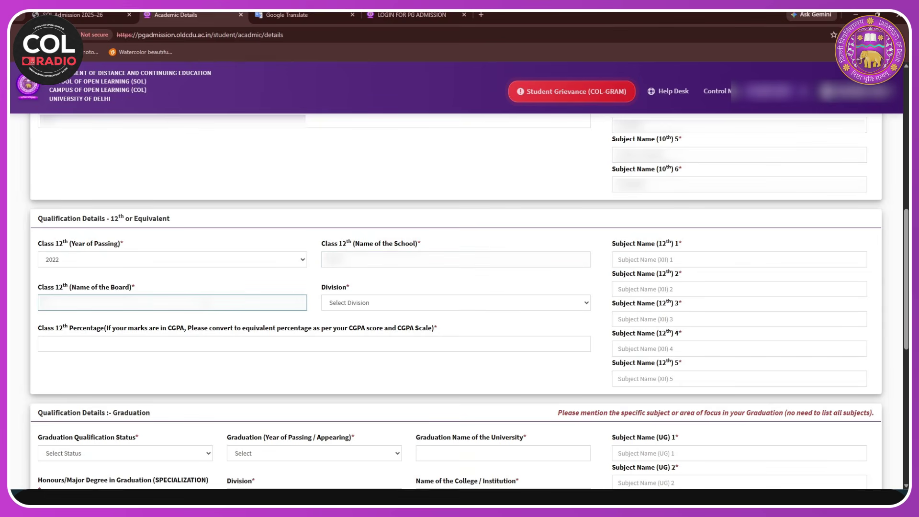
{"action": "left_click", "coordinate": [364, 302]}
{"action": "left_click", "coordinate": [349, 329]}
{"action": "left_click", "coordinate": [260, 347]}
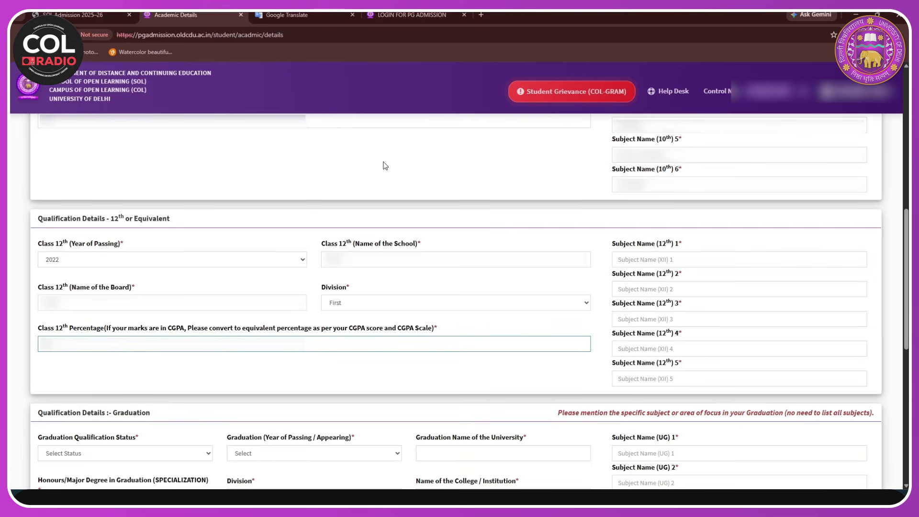
- Enter the five Class 12th subject names
{"action": "left_click", "coordinate": [681, 254]}
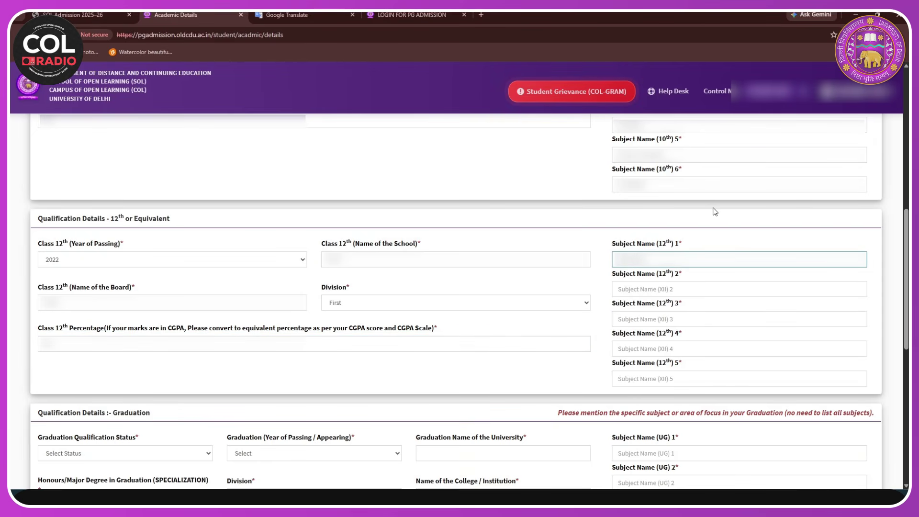
{"action": "left_click", "coordinate": [681, 289]}
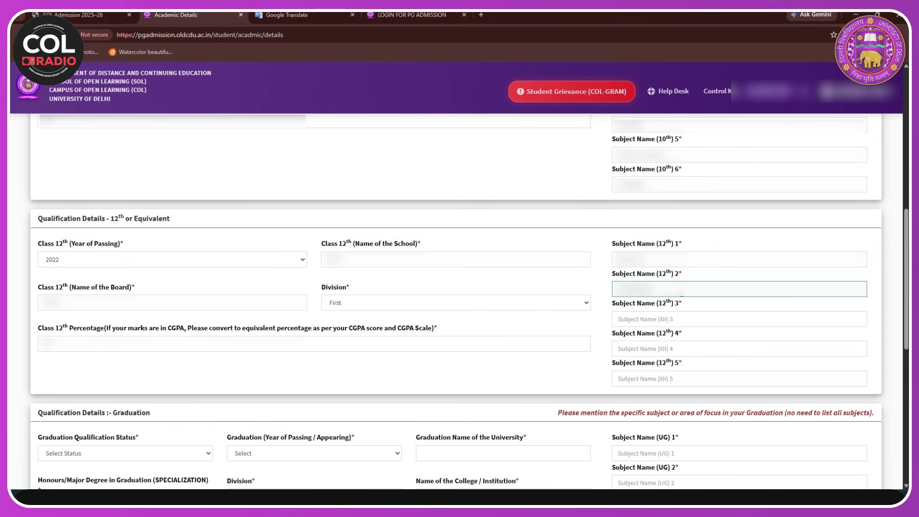
{"action": "left_click", "coordinate": [674, 315]}
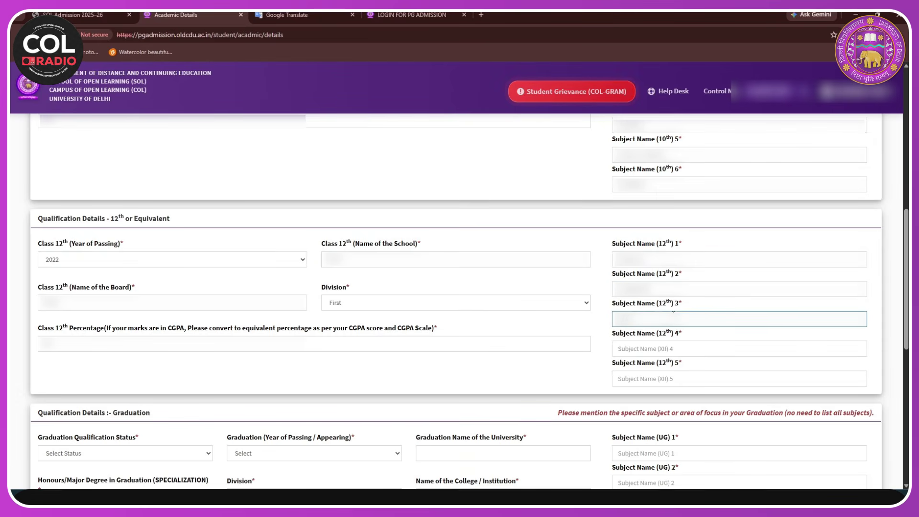
{"action": "left_click", "coordinate": [661, 348]}
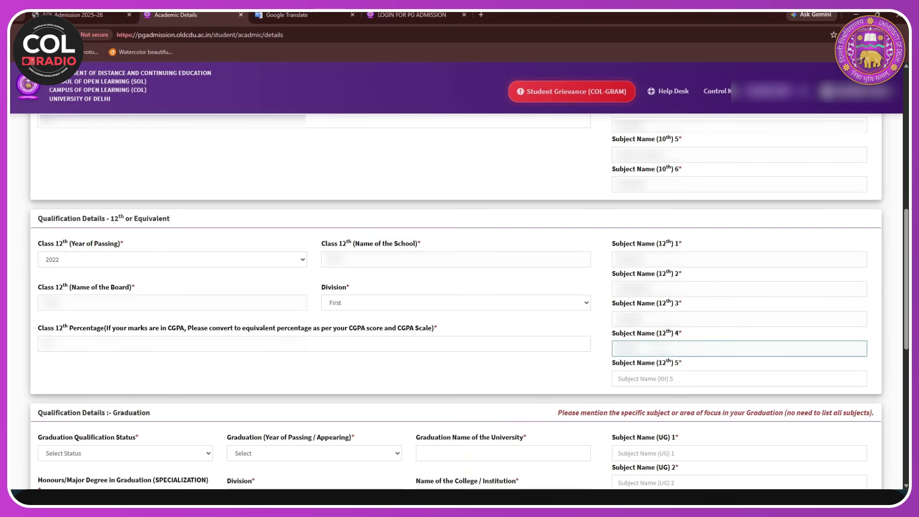
{"action": "left_click", "coordinate": [634, 381]}
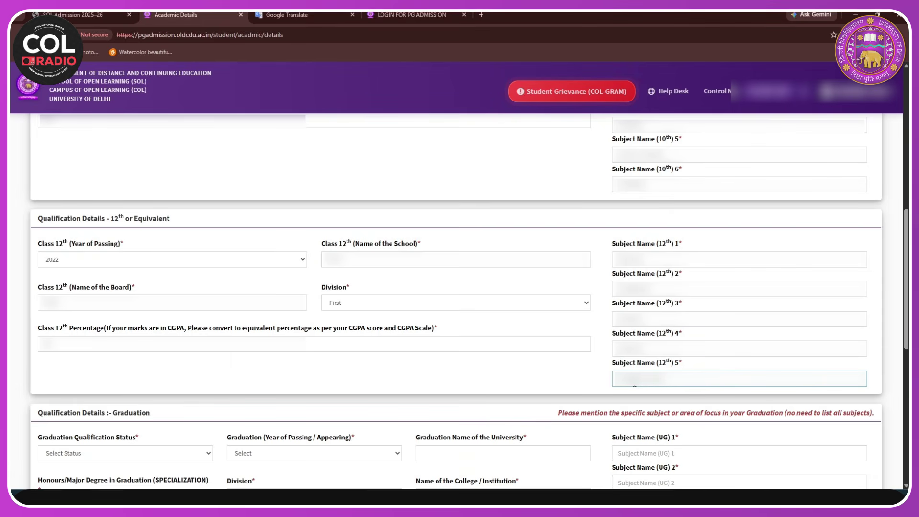
- Set the graduation status to Passed and the year of passing to 2025
{"action": "scroll", "coordinate": [592, 418], "scroll_direction": "down", "scroll_amount": 2}
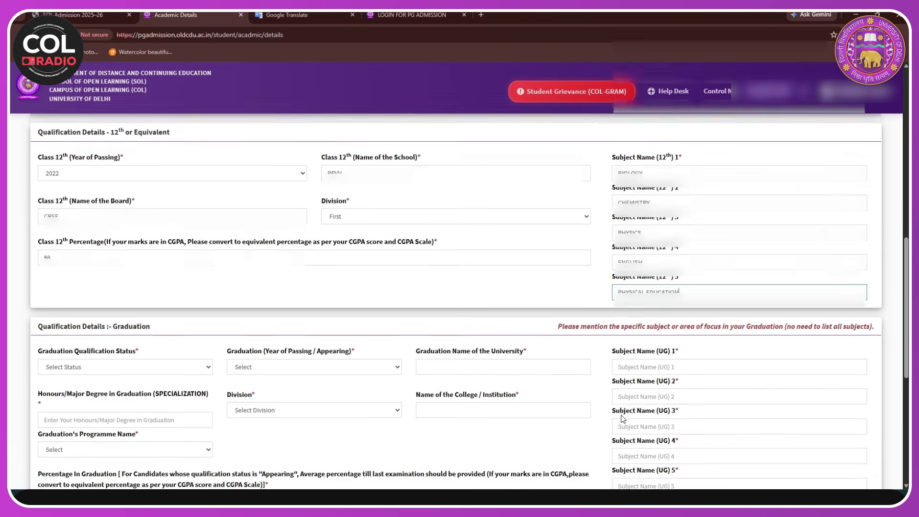
{"action": "scroll", "coordinate": [596, 324], "scroll_direction": "down", "scroll_amount": 1}
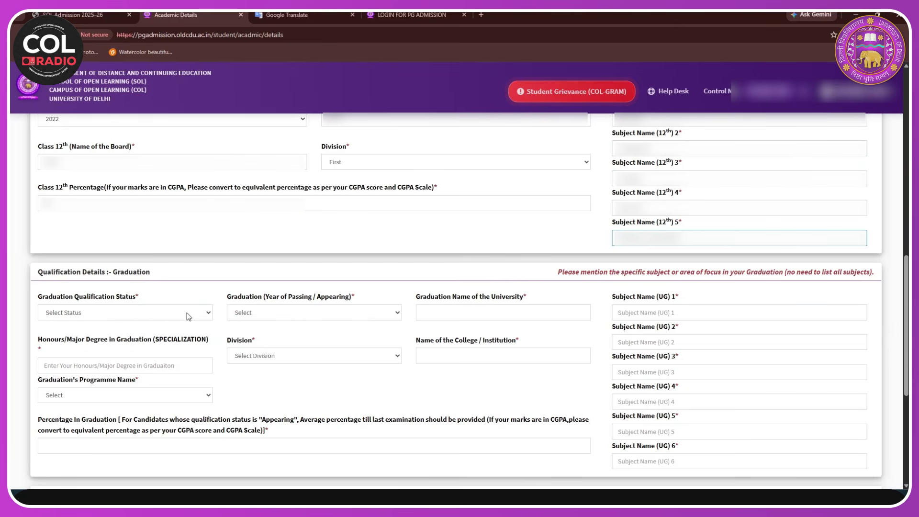
{"action": "left_click", "coordinate": [200, 316]}
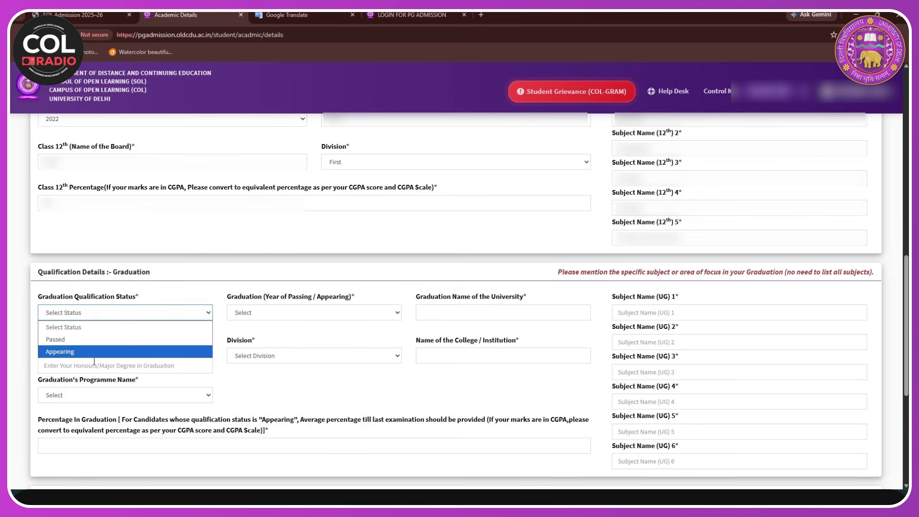
{"action": "left_click", "coordinate": [89, 340]}
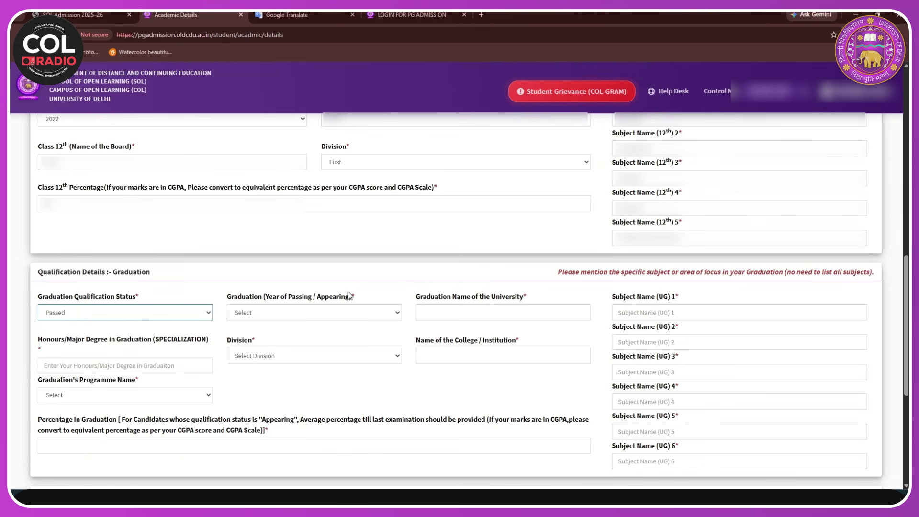
{"action": "left_click", "coordinate": [322, 312]}
{"action": "left_click", "coordinate": [323, 308]}
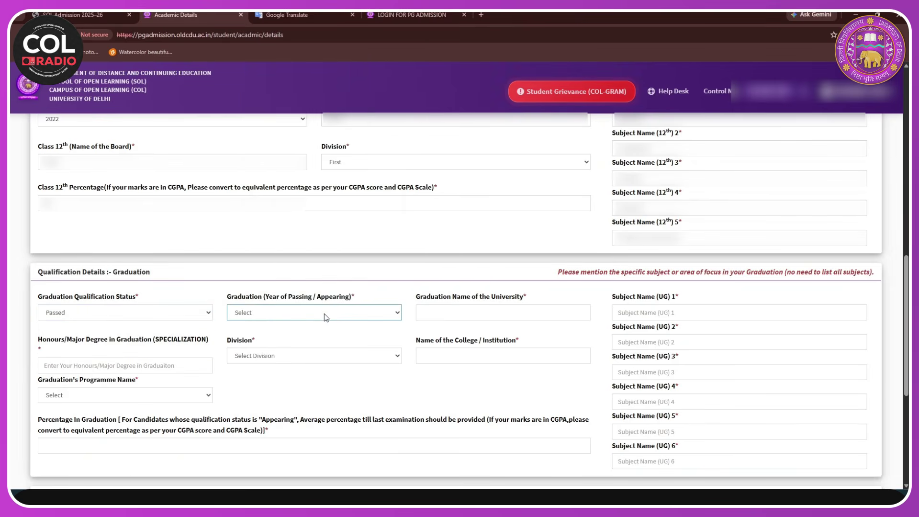
{"action": "left_click", "coordinate": [324, 314]}
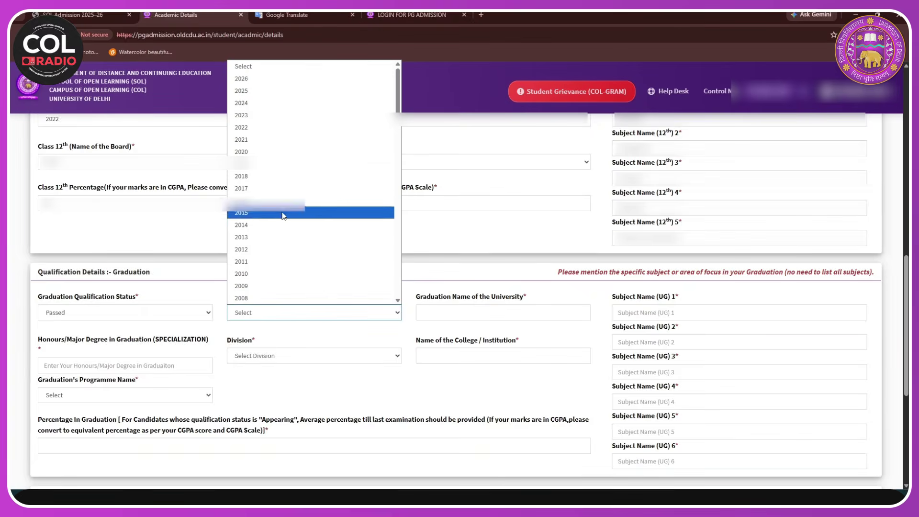
{"action": "left_click", "coordinate": [261, 91]}
- Enter university and specialization, pick First division, add the college, and select B.A. (Hons.) English
{"action": "left_click", "coordinate": [493, 320]}
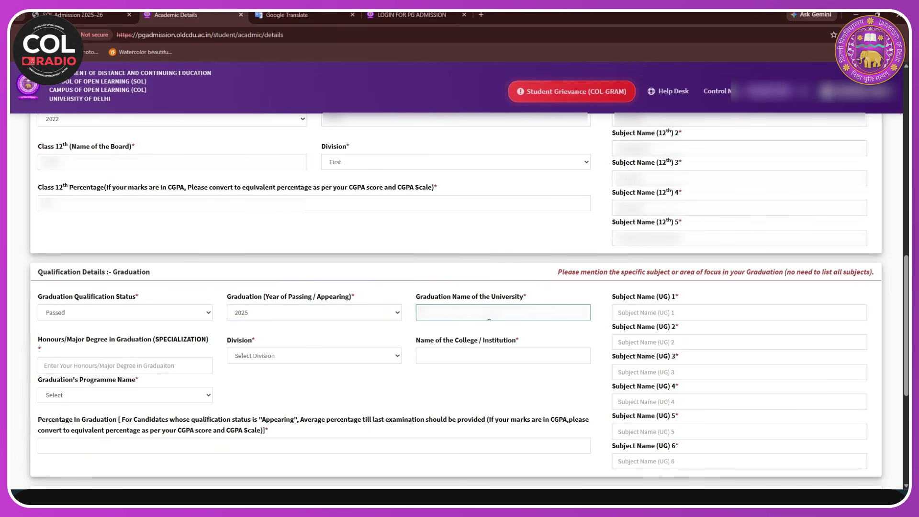
{"action": "left_click", "coordinate": [110, 366]}
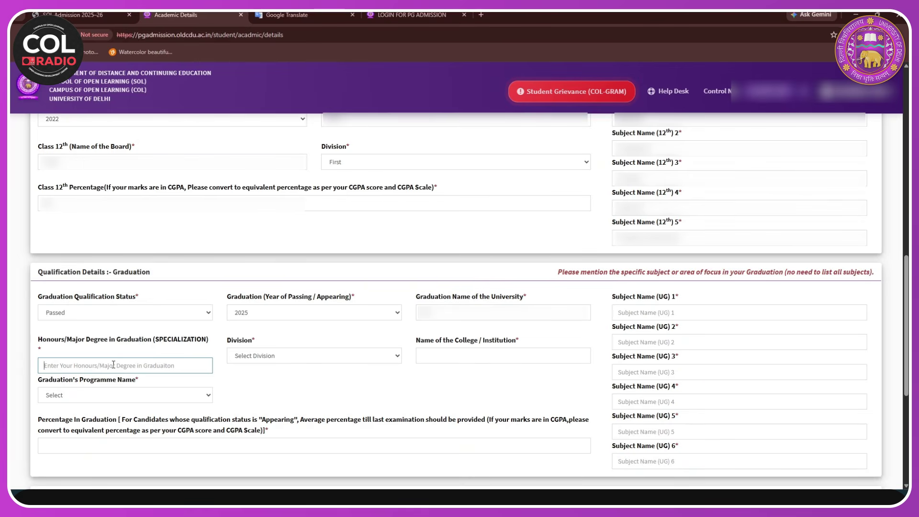
{"action": "key", "text": "ctrl+v"}
{"action": "key", "text": "BackSpace"}
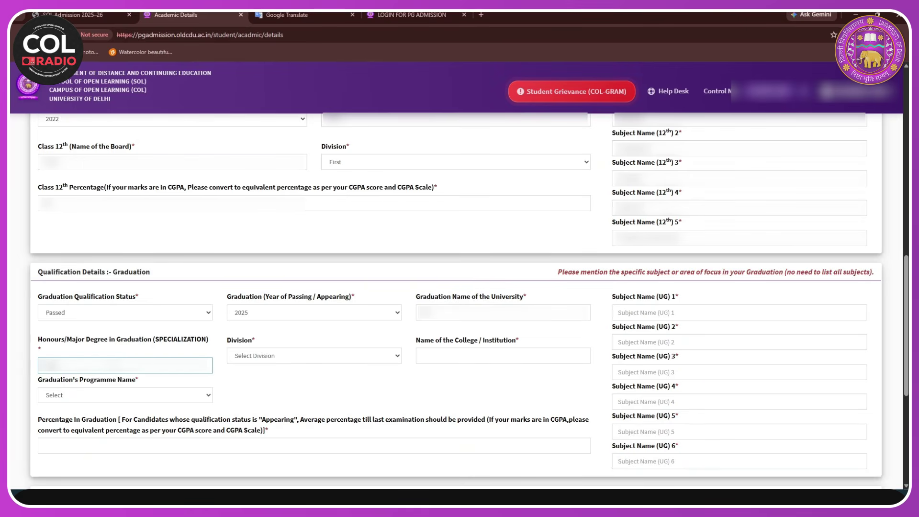
{"action": "left_click", "coordinate": [299, 354]}
{"action": "left_click", "coordinate": [330, 381]}
{"action": "left_click", "coordinate": [431, 356]}
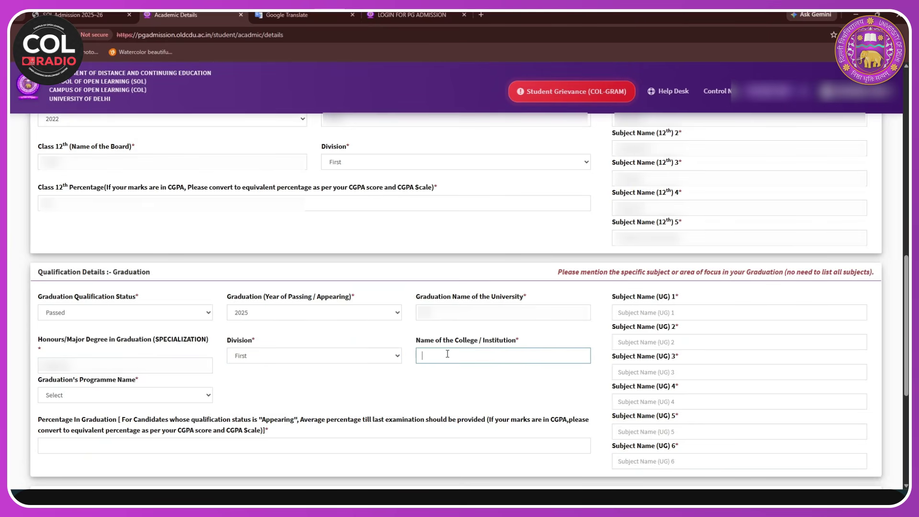
{"action": "key", "text": "ctrl+v"}
{"action": "left_click", "coordinate": [143, 395]}
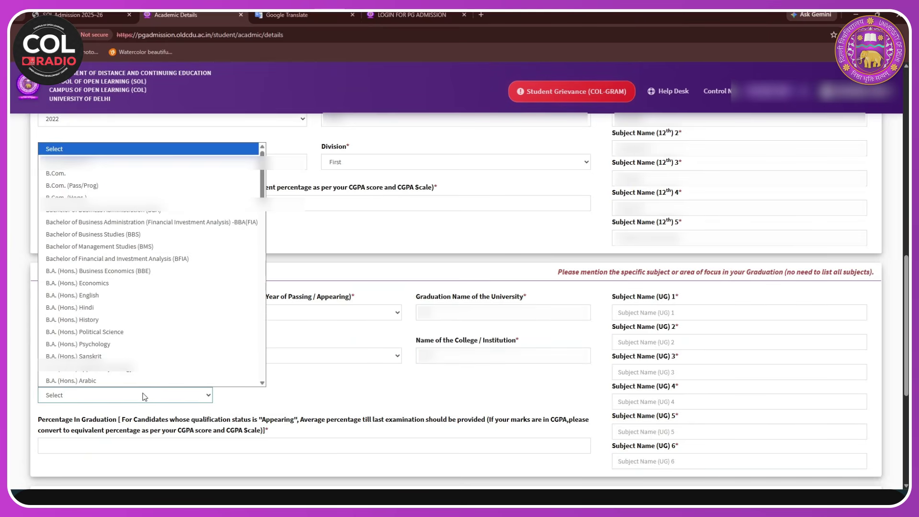
{"action": "left_click", "coordinate": [119, 300]}
{"action": "scroll", "coordinate": [321, 372], "scroll_direction": "down", "scroll_amount": 2}
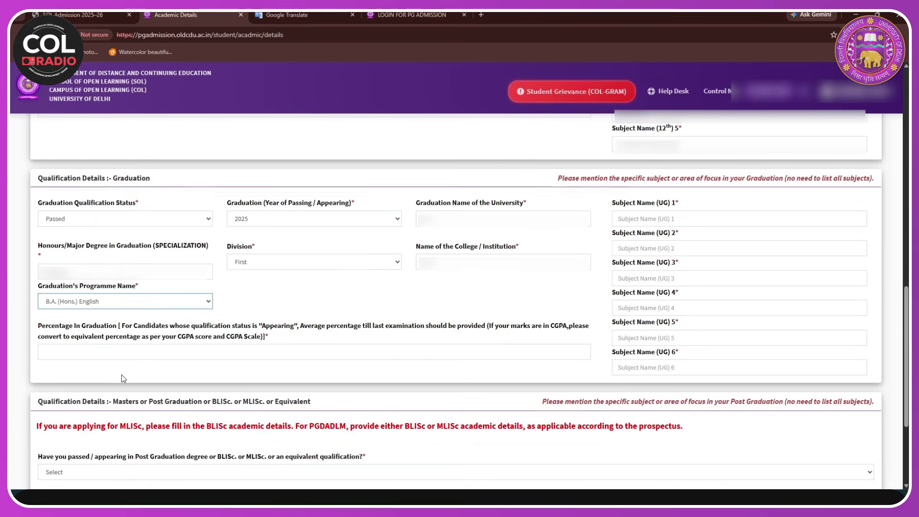
- Enter the graduation percentage and paste the first three UG subject names
{"action": "left_click", "coordinate": [134, 350]}
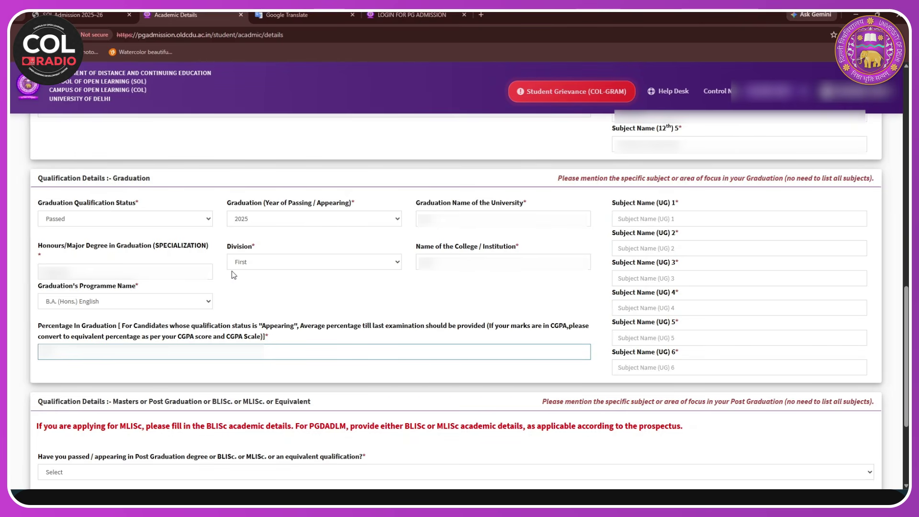
{"action": "left_click", "coordinate": [642, 219]}
{"action": "key", "text": "ctrl+v"}
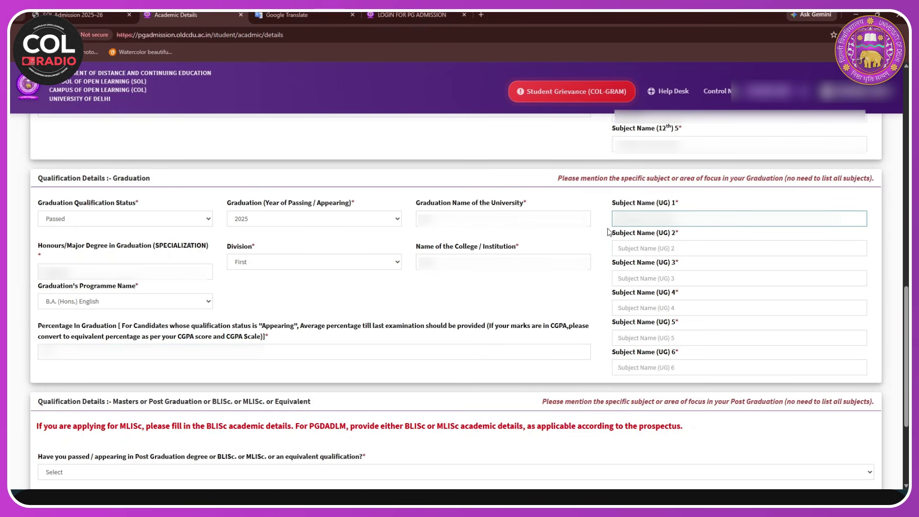
{"action": "left_click", "coordinate": [633, 248]}
{"action": "key", "text": "ctrl+v"}
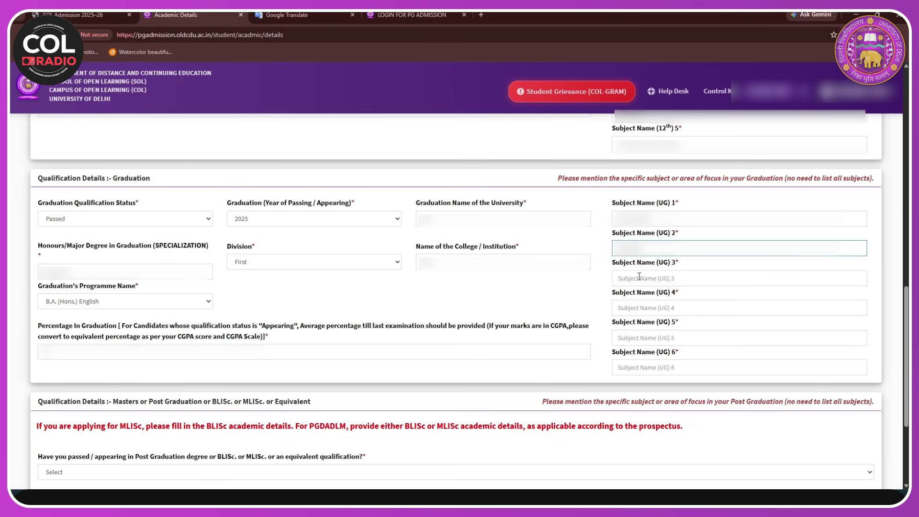
{"action": "left_click", "coordinate": [633, 279]}
{"action": "key", "text": "ctrl+v"}
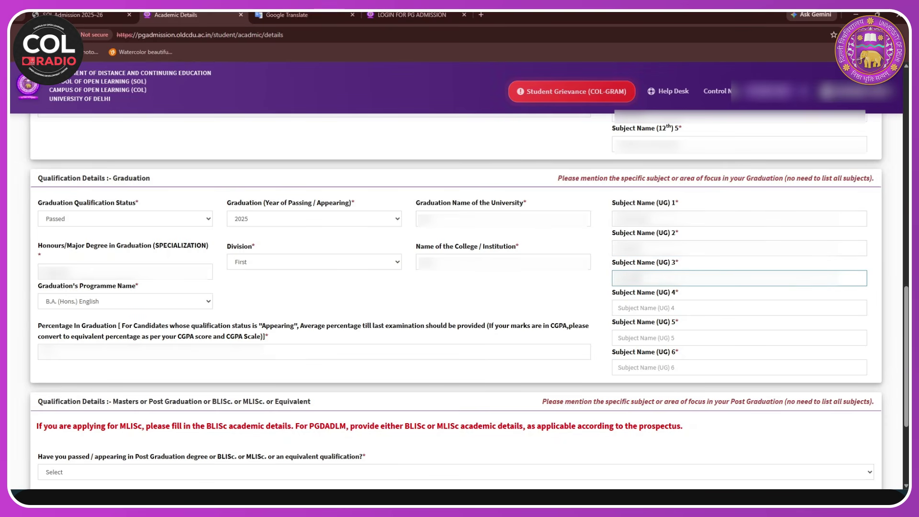
- Paste the fourth, fifth and sixth UG subject names
{"action": "left_click", "coordinate": [628, 309]}
{"action": "key", "text": "ctrl+v"}
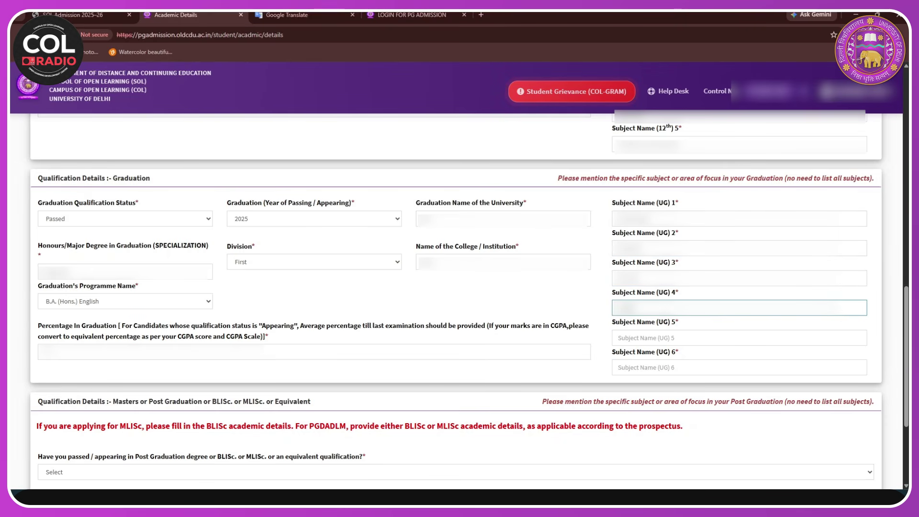
{"action": "left_click", "coordinate": [632, 331]}
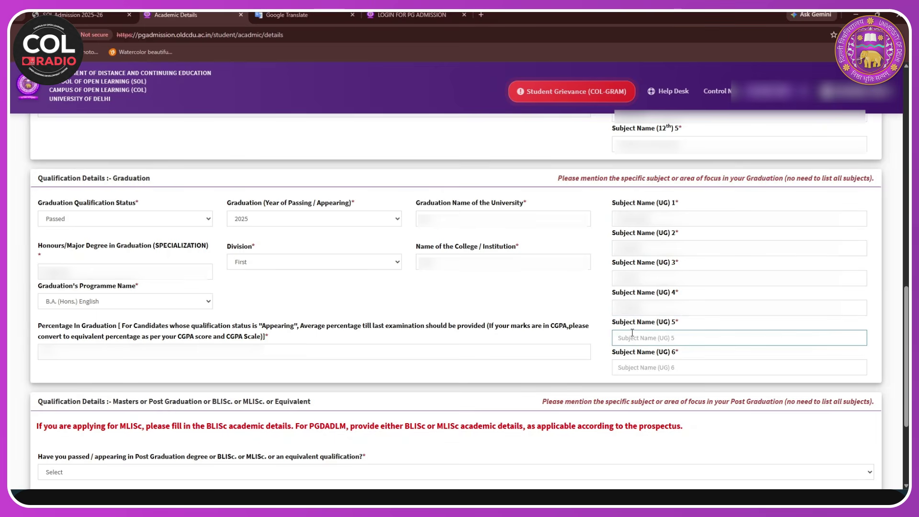
{"action": "key", "text": "ctrl+v"}
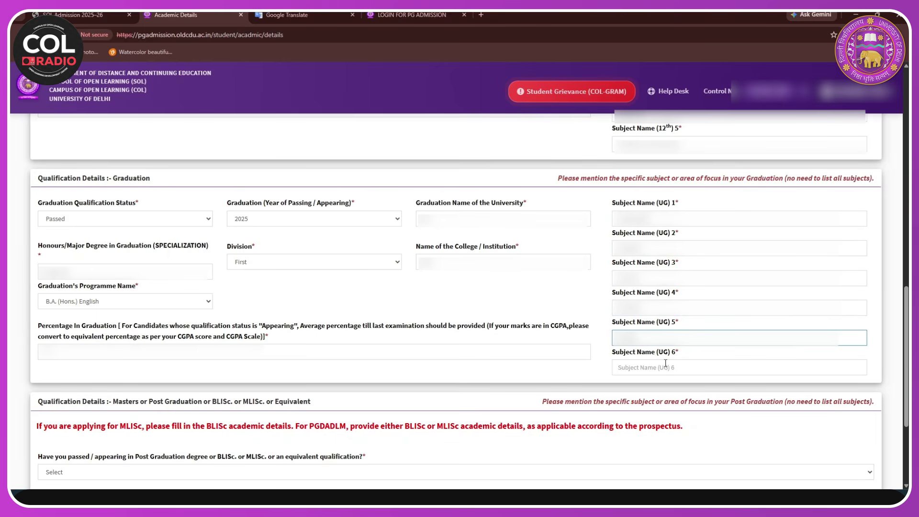
{"action": "left_click", "coordinate": [665, 366]}
{"action": "key", "text": "ctrl+v"}
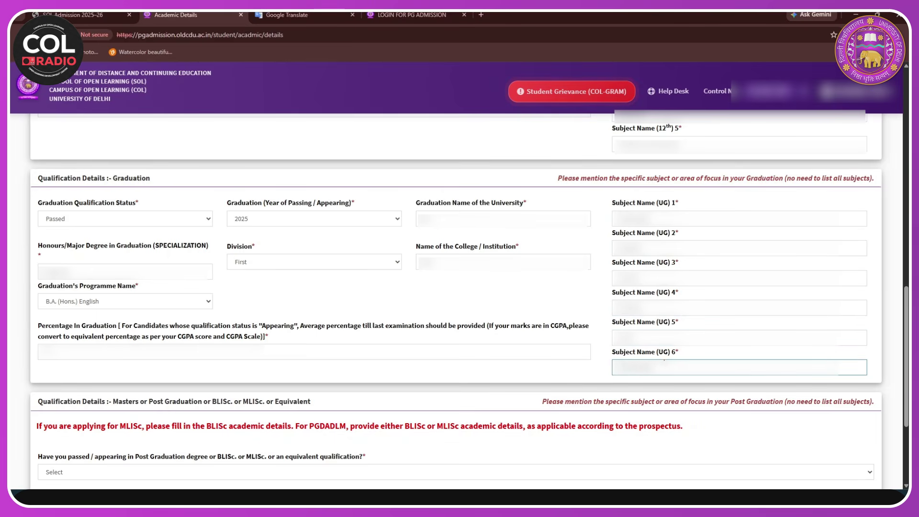
- Set the post-graduation / BLISc / MLISc qualification question to No
{"action": "scroll", "coordinate": [363, 381], "scroll_direction": "down", "scroll_amount": 3}
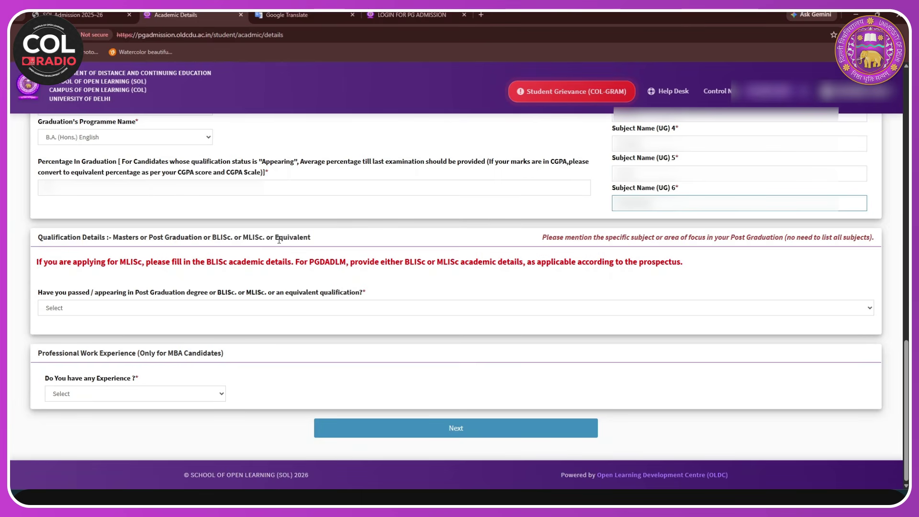
{"action": "left_click", "coordinate": [137, 309]}
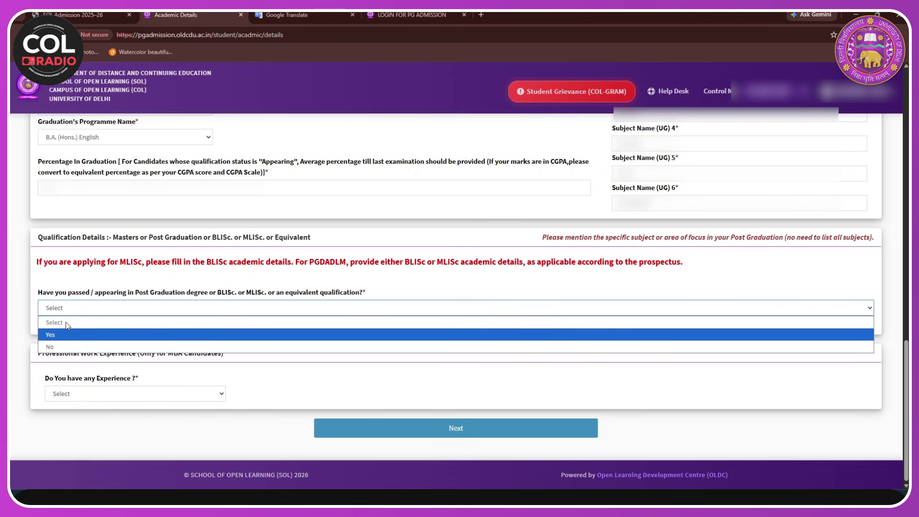
{"action": "left_click", "coordinate": [60, 338]}
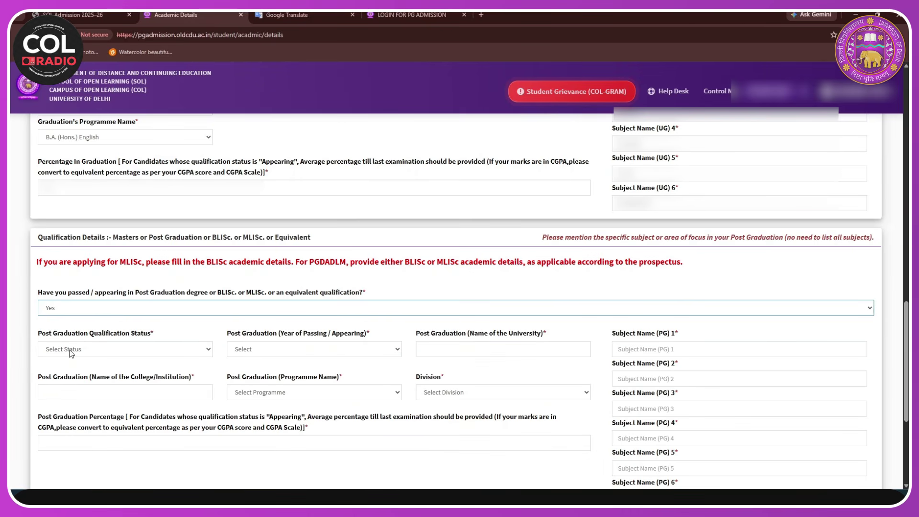
{"action": "scroll", "coordinate": [347, 335], "scroll_direction": "down", "scroll_amount": 1}
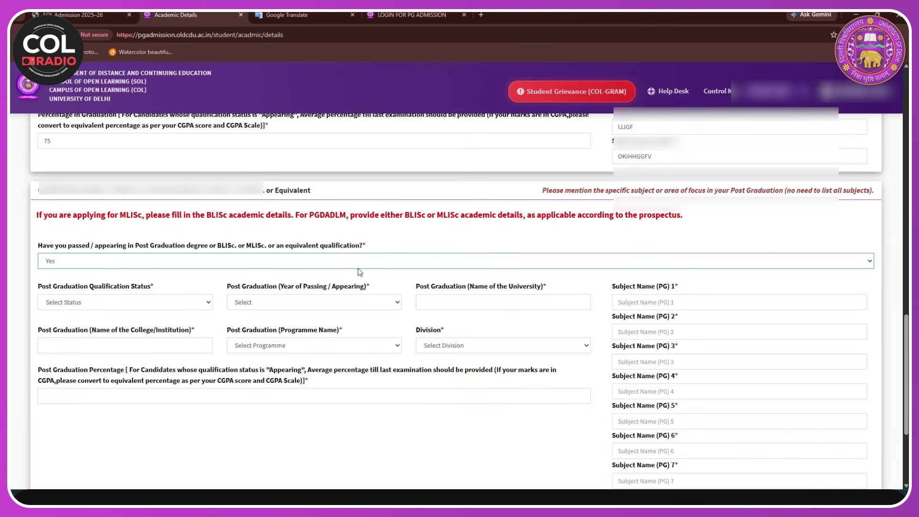
{"action": "left_click", "coordinate": [363, 261]}
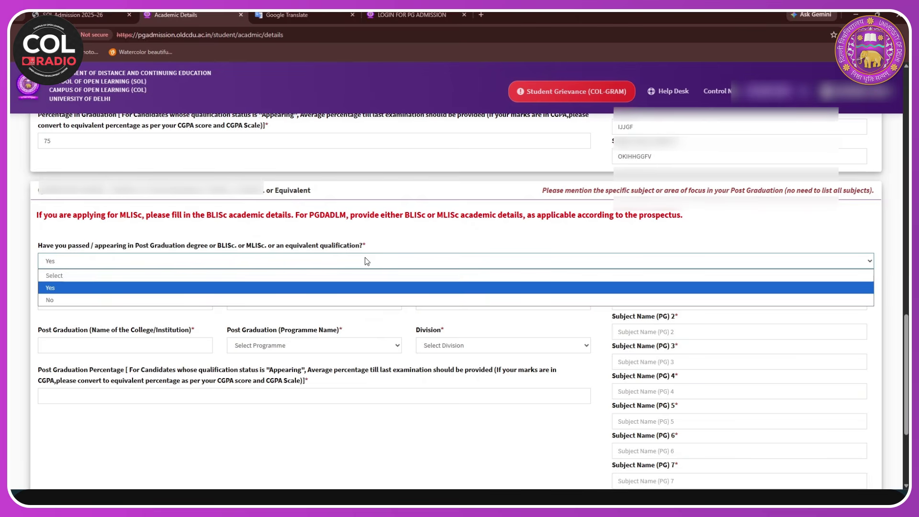
{"action": "left_click", "coordinate": [190, 303]}
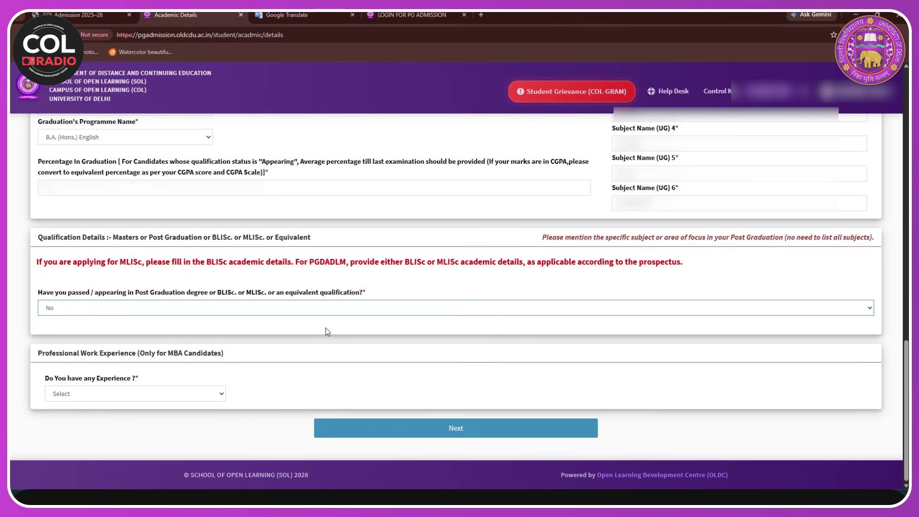
- Answer Yes to work experience, with 2 years total in the MEDICAL field
{"action": "left_click", "coordinate": [205, 395]}
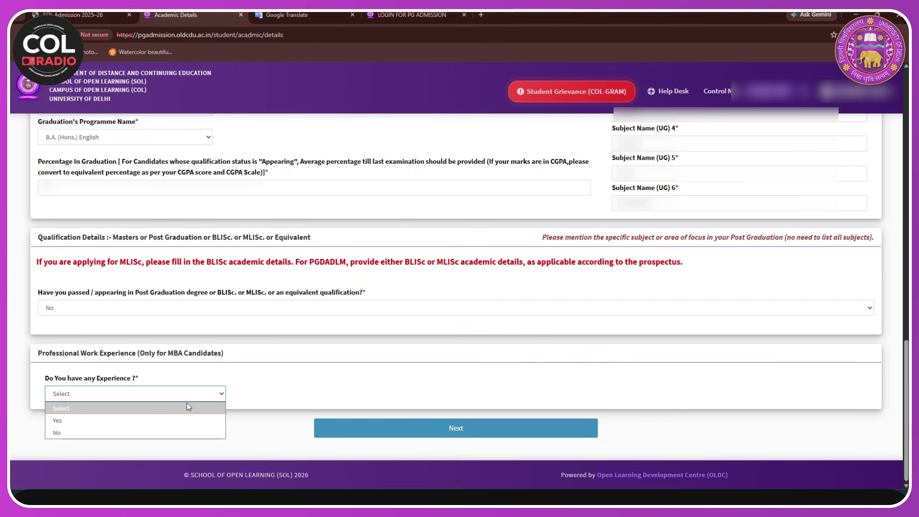
{"action": "left_click", "coordinate": [139, 426]}
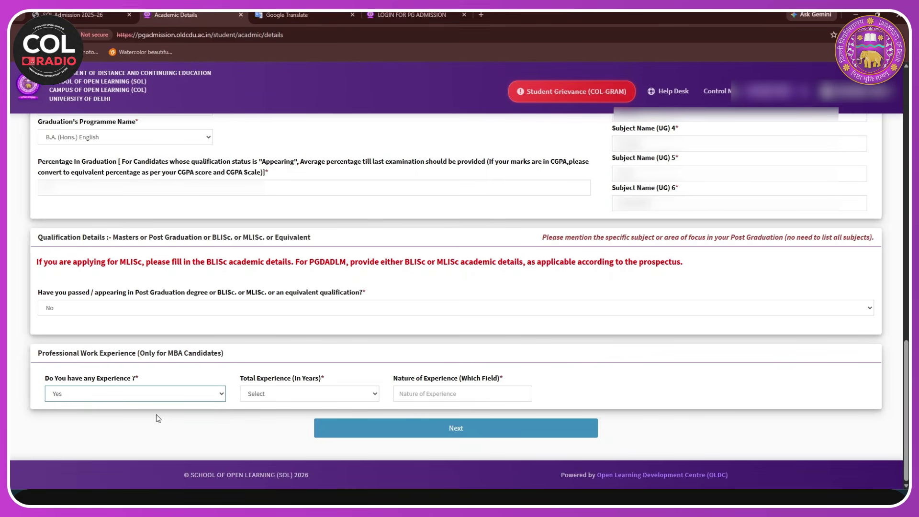
{"action": "left_click", "coordinate": [364, 400]}
{"action": "left_click", "coordinate": [273, 434]}
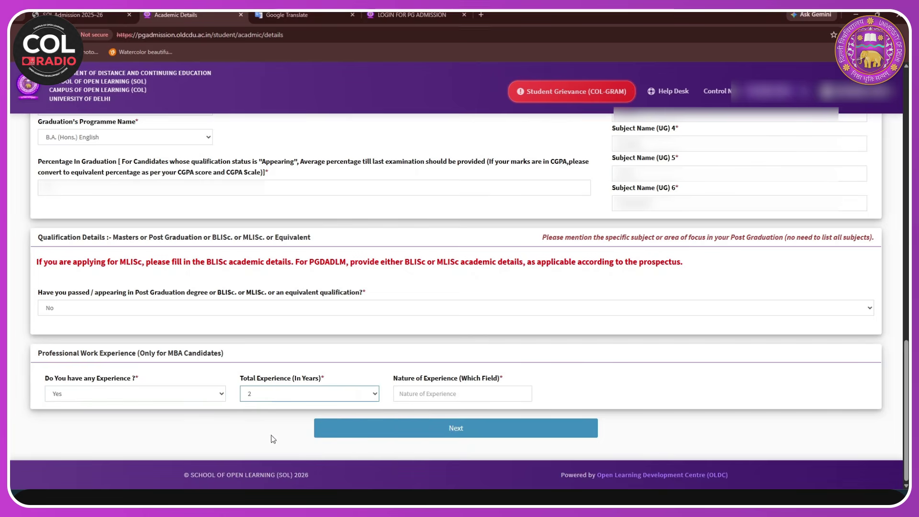
{"action": "left_click", "coordinate": [432, 392]}
{"action": "type", "text": "M"}
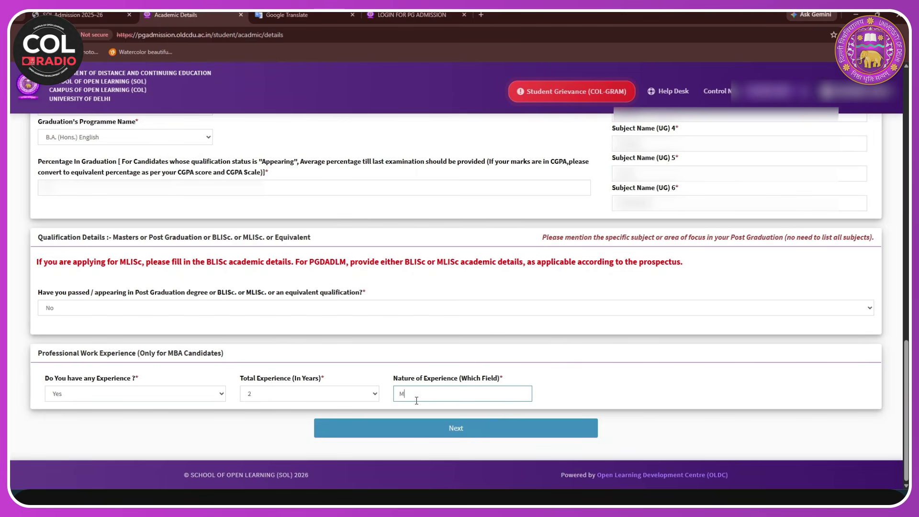
{"action": "type", "text": "EDICAL"}
- Save the academic details, review the preview, and continue to Programme Selection
{"action": "left_click", "coordinate": [474, 435]}
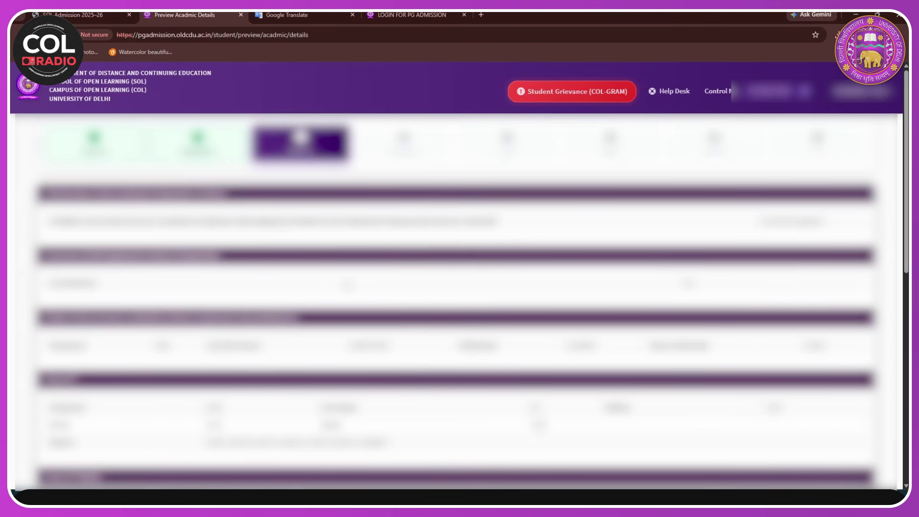
{"action": "scroll", "coordinate": [459, 302], "scroll_direction": "down", "scroll_amount": 5}
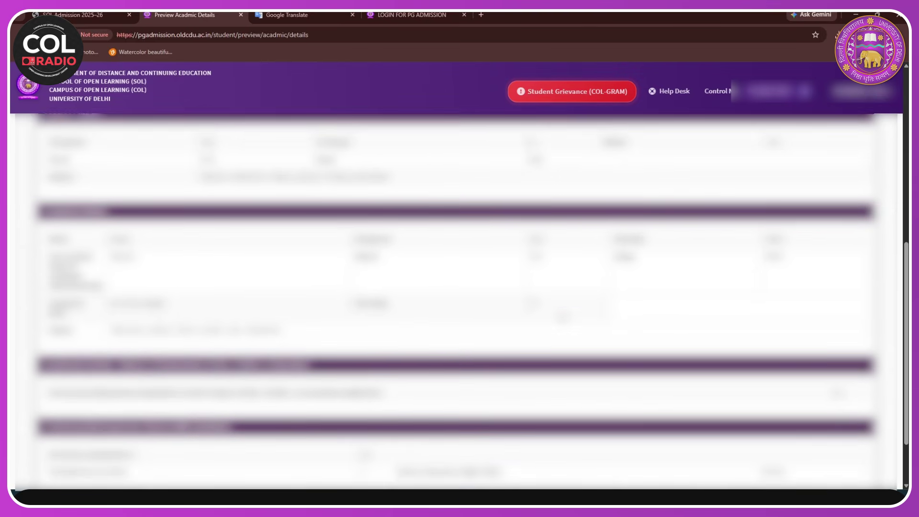
{"action": "scroll", "coordinate": [459, 301], "scroll_direction": "down", "scroll_amount": 2}
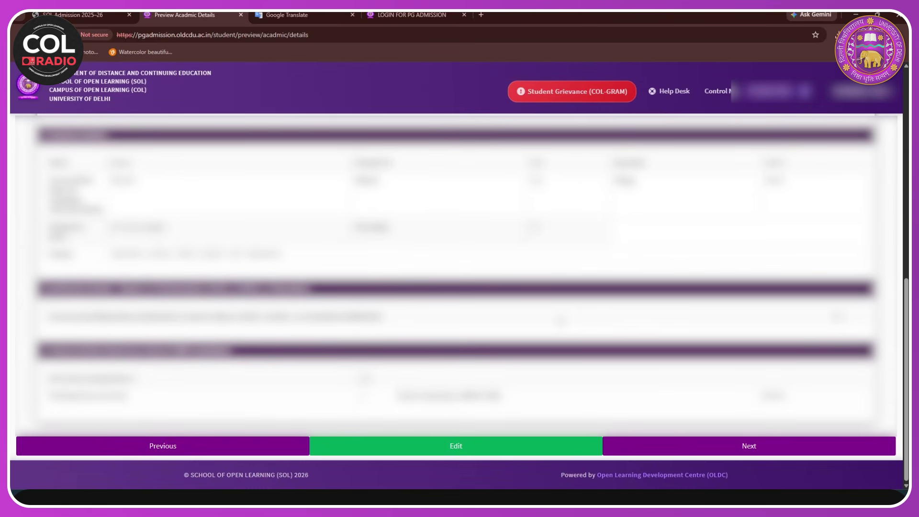
{"action": "left_click", "coordinate": [696, 454]}
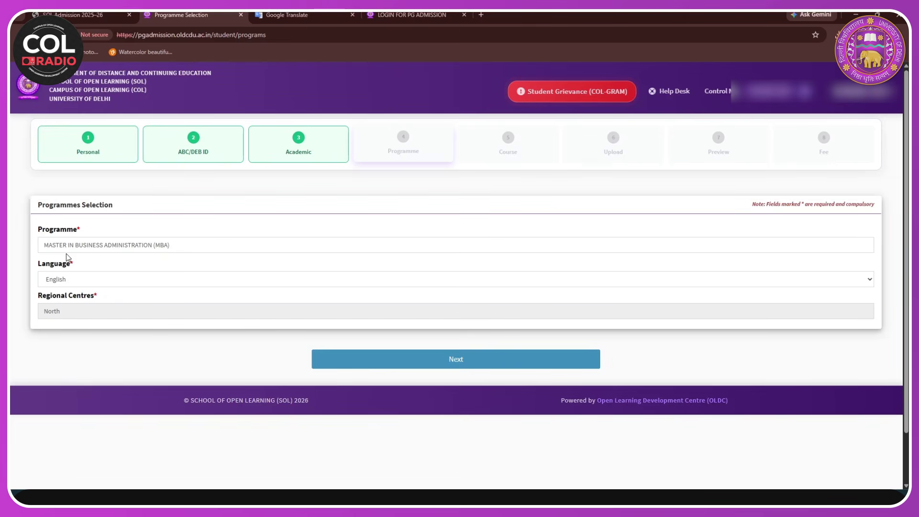
- Confirm MBA in English medium at the North regional centre and save it to preview
{"action": "left_click", "coordinate": [125, 284]}
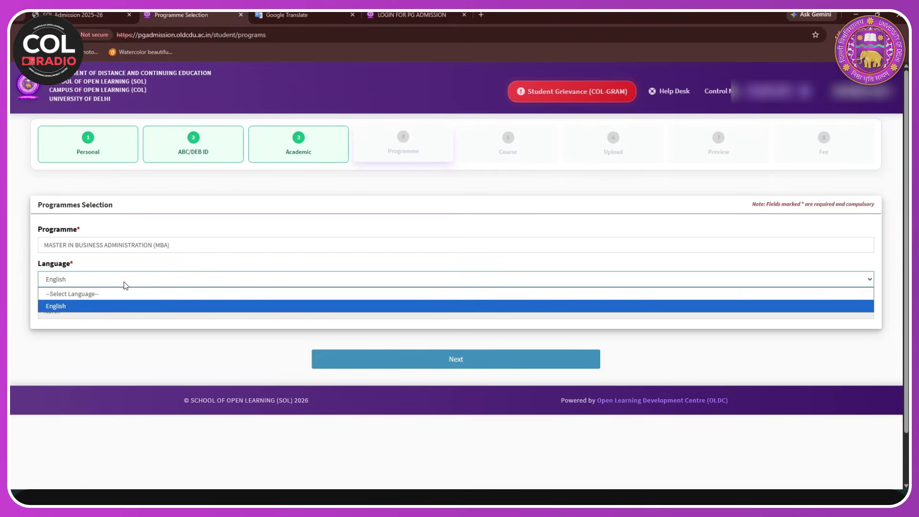
{"action": "left_click", "coordinate": [110, 307]}
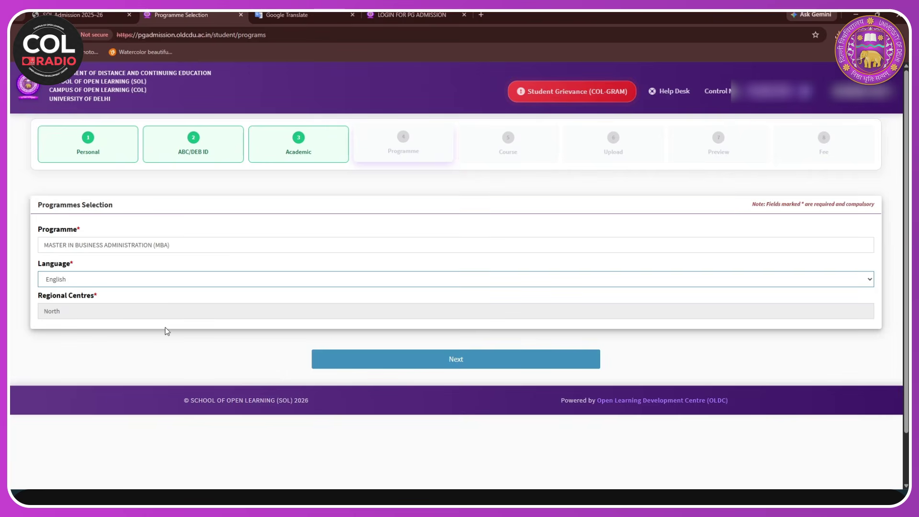
{"action": "left_click", "coordinate": [275, 310]}
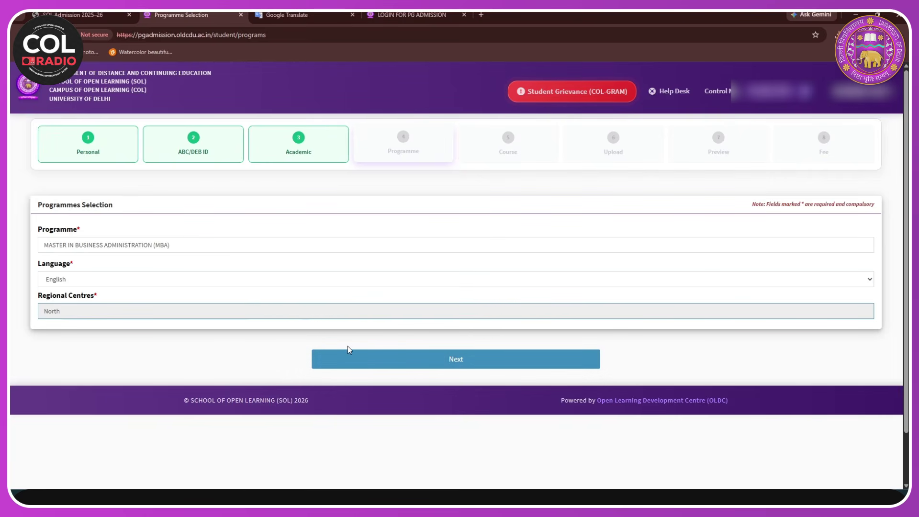
{"action": "left_click", "coordinate": [373, 368]}
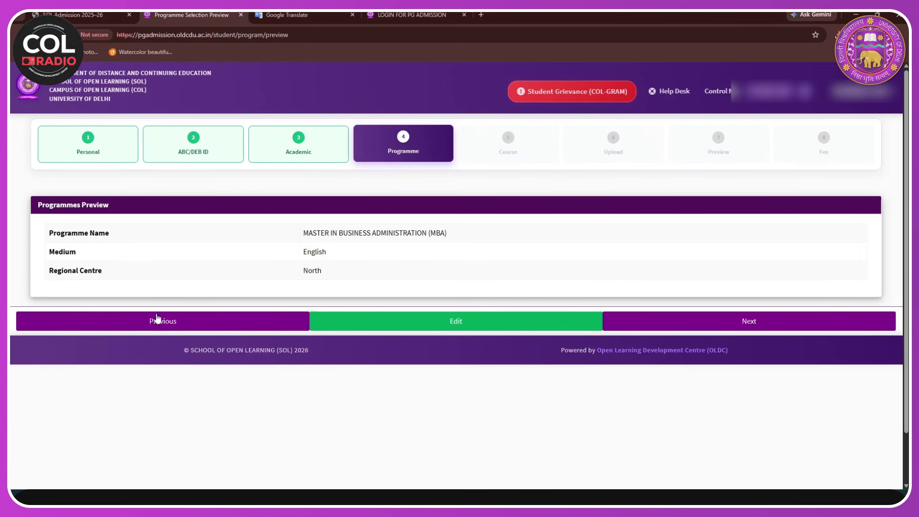
- Continue to the MBA course selection and zoom in to review the listed courses
{"action": "left_click", "coordinate": [662, 324]}
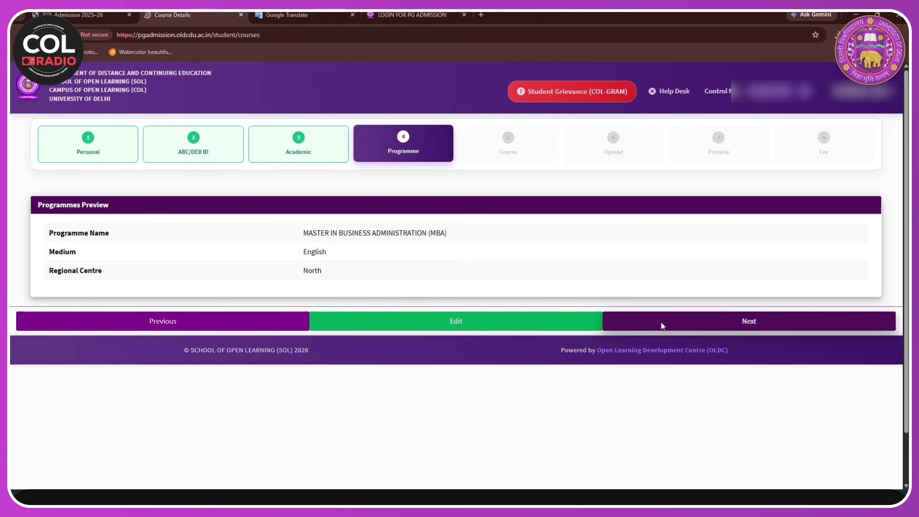
{"action": "scroll", "coordinate": [182, 268], "scroll_direction": "down", "scroll_amount": 3}
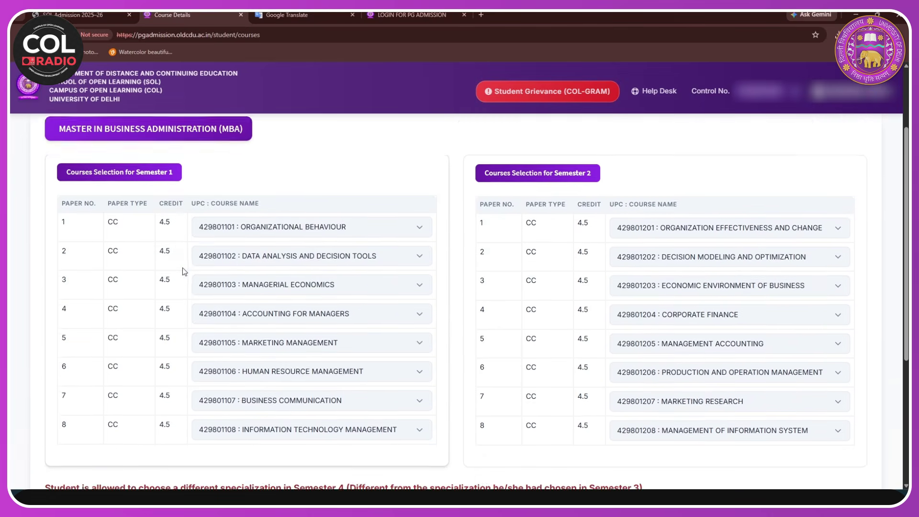
{"action": "key", "text": "ctrl+plus"}
{"action": "scroll", "coordinate": [209, 266], "scroll_direction": "up", "scroll_amount": 5}
{"action": "scroll", "coordinate": [209, 266], "scroll_direction": "up", "scroll_amount": 3}
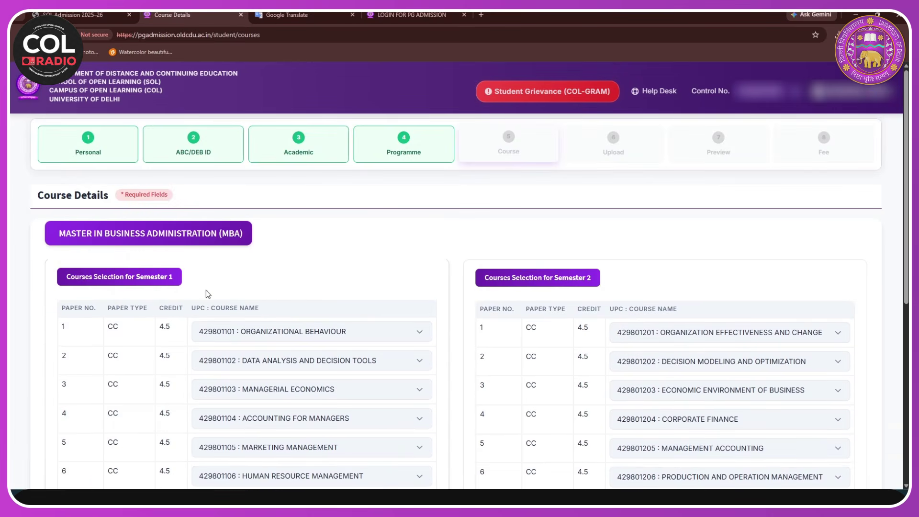
{"action": "scroll", "coordinate": [206, 291], "scroll_direction": "down", "scroll_amount": 5}
{"action": "scroll", "coordinate": [341, 311], "scroll_direction": "up", "scroll_amount": 4}
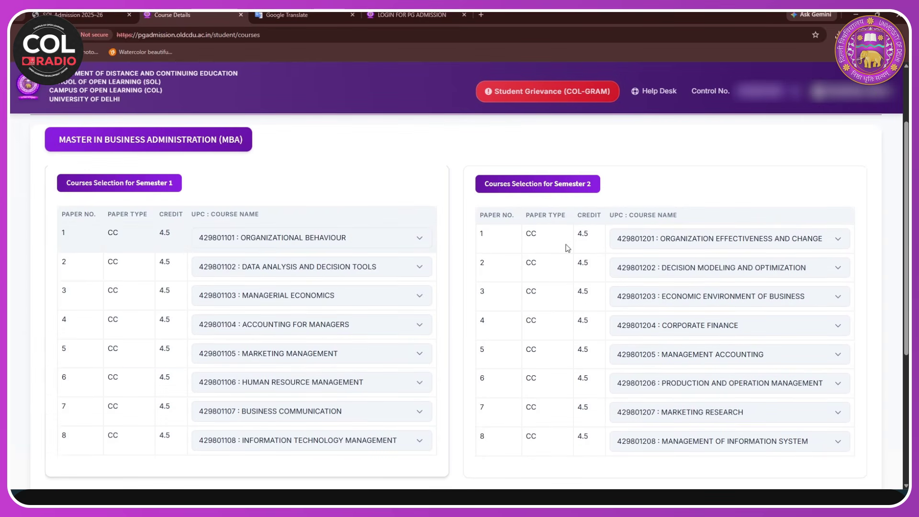
{"action": "scroll", "coordinate": [569, 252], "scroll_direction": "down", "scroll_amount": 1}
{"action": "scroll", "coordinate": [570, 253], "scroll_direction": "down", "scroll_amount": 2}
- Keep Business Communication as the Semester 1 paper 7 course
{"action": "left_click", "coordinate": [417, 318]}
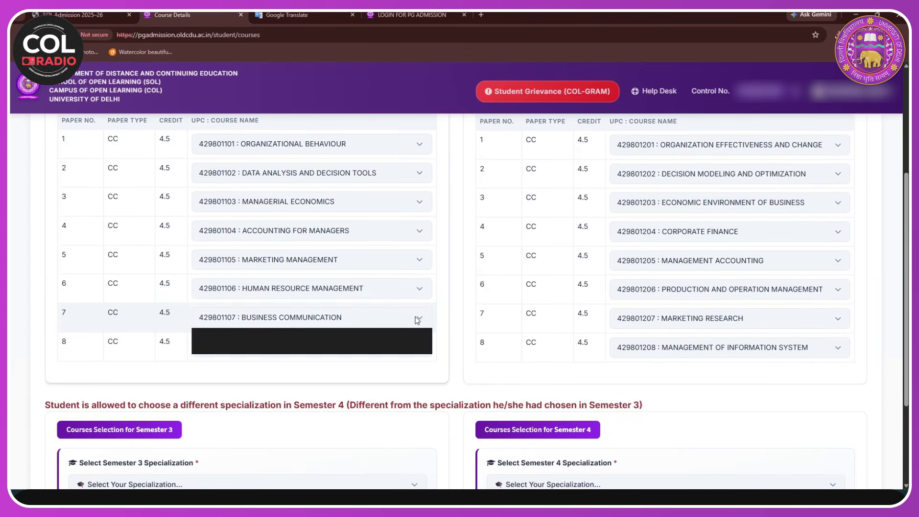
{"action": "left_click", "coordinate": [416, 318]}
{"action": "scroll", "coordinate": [476, 320], "scroll_direction": "down", "scroll_amount": 3}
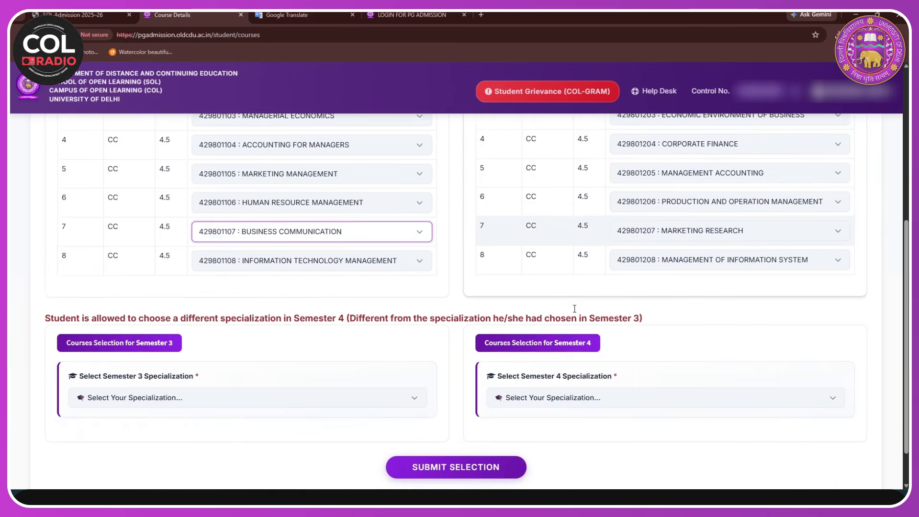
{"action": "scroll", "coordinate": [311, 354], "scroll_direction": "down", "scroll_amount": 1}
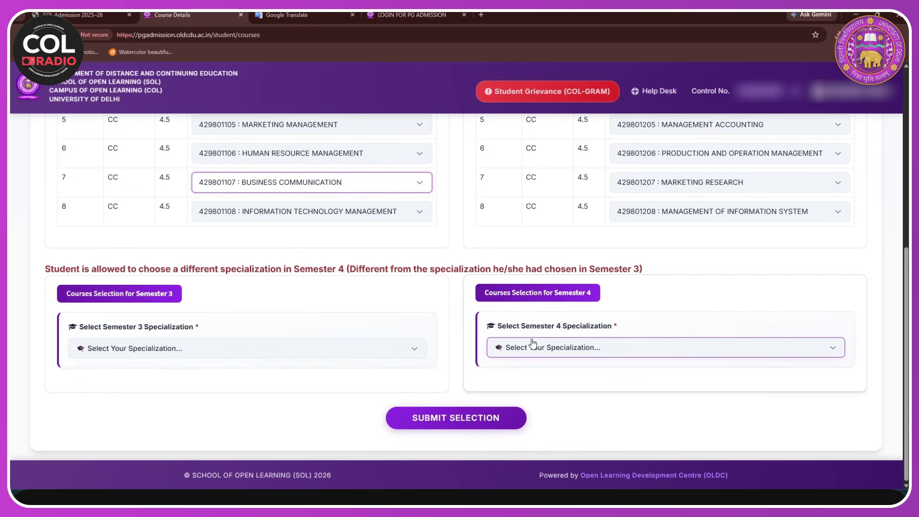
- Set Semester 3 and Semester 4 specializations to FINANCE, keeping Global Business Management for Semester 4 paper 3
{"action": "left_click", "coordinate": [415, 351]}
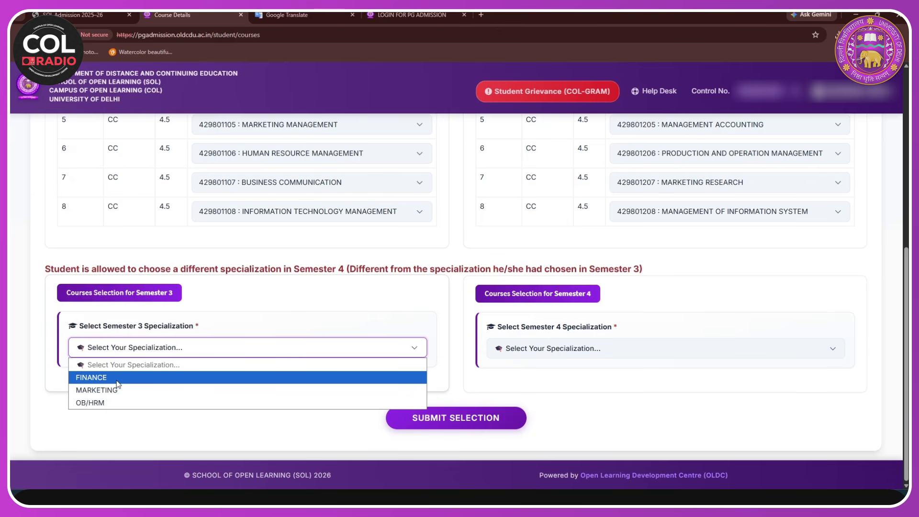
{"action": "left_click", "coordinate": [117, 379]}
{"action": "scroll", "coordinate": [632, 272], "scroll_direction": "down", "scroll_amount": 2}
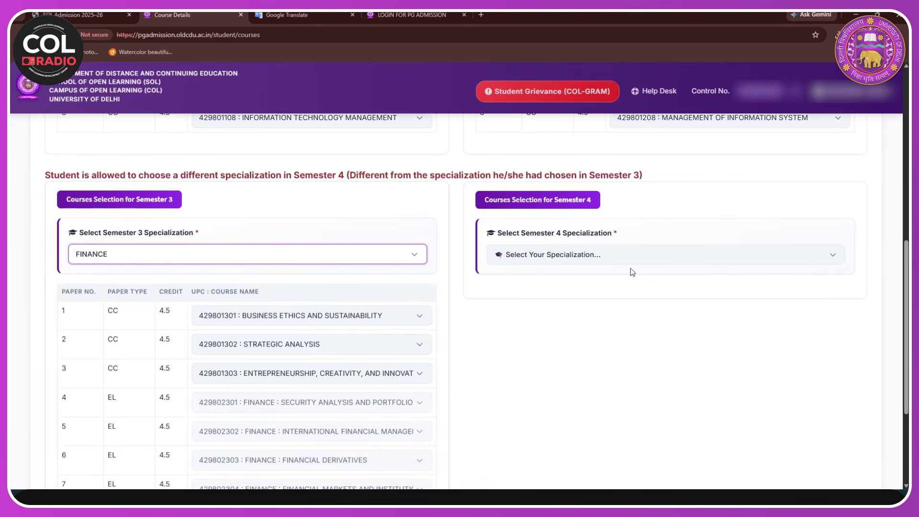
{"action": "left_click", "coordinate": [621, 261]}
{"action": "left_click", "coordinate": [589, 294]}
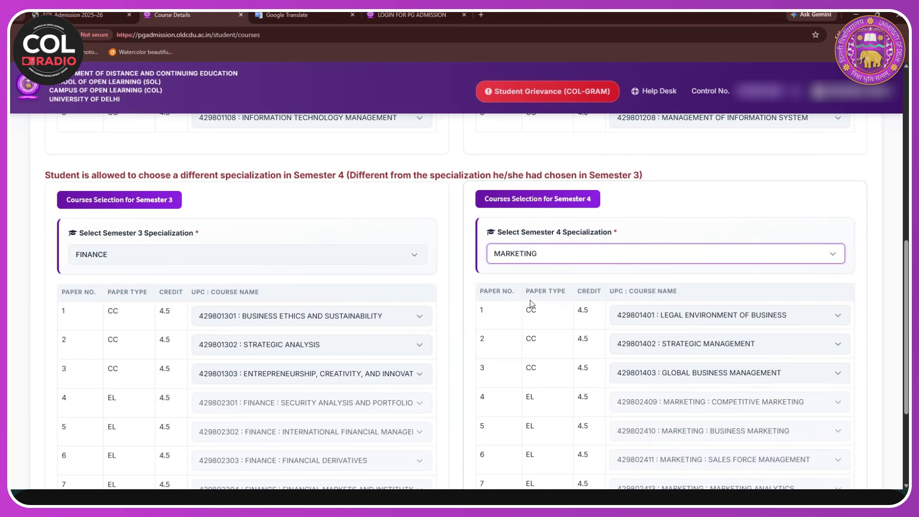
{"action": "left_click", "coordinate": [579, 258]}
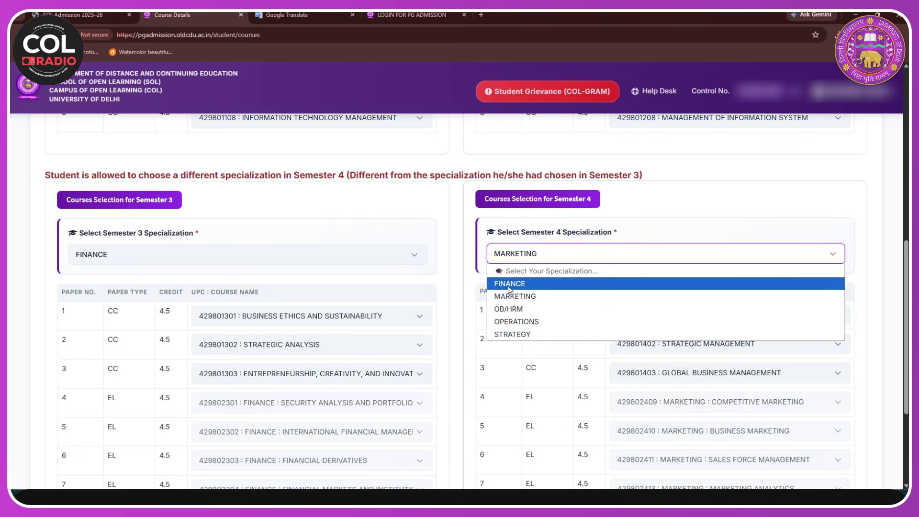
{"action": "left_click", "coordinate": [509, 284]}
{"action": "scroll", "coordinate": [473, 335], "scroll_direction": "down", "scroll_amount": 3}
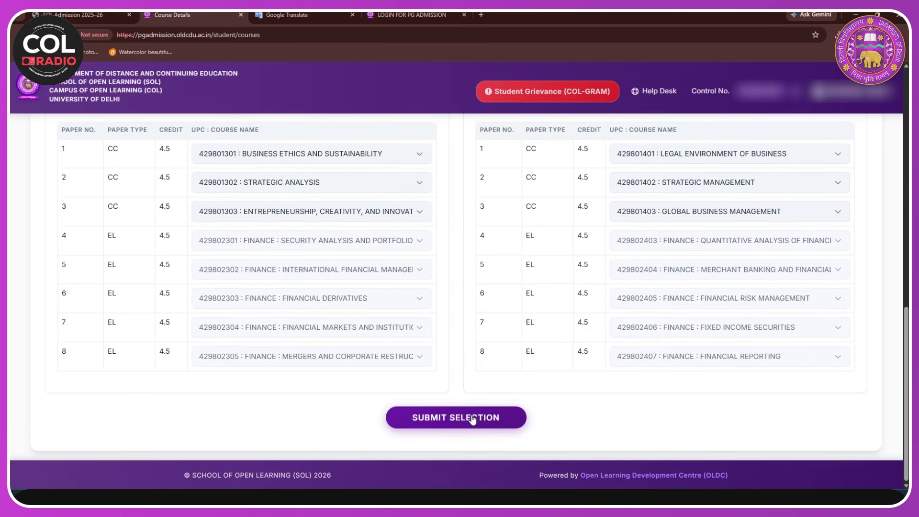
{"action": "left_click", "coordinate": [761, 212]}
{"action": "left_click", "coordinate": [770, 213]}
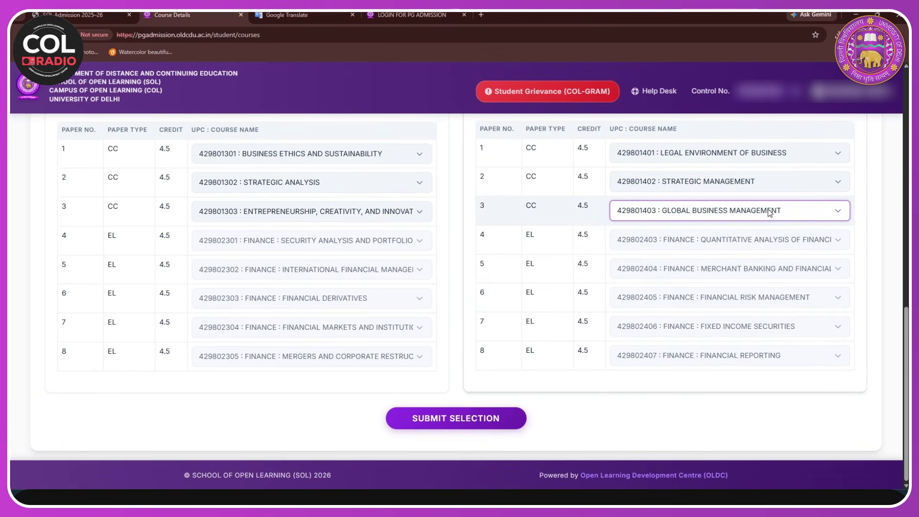
- Submit the course selection, review all four semesters' courses, and continue to document upload
{"action": "left_click", "coordinate": [467, 419]}
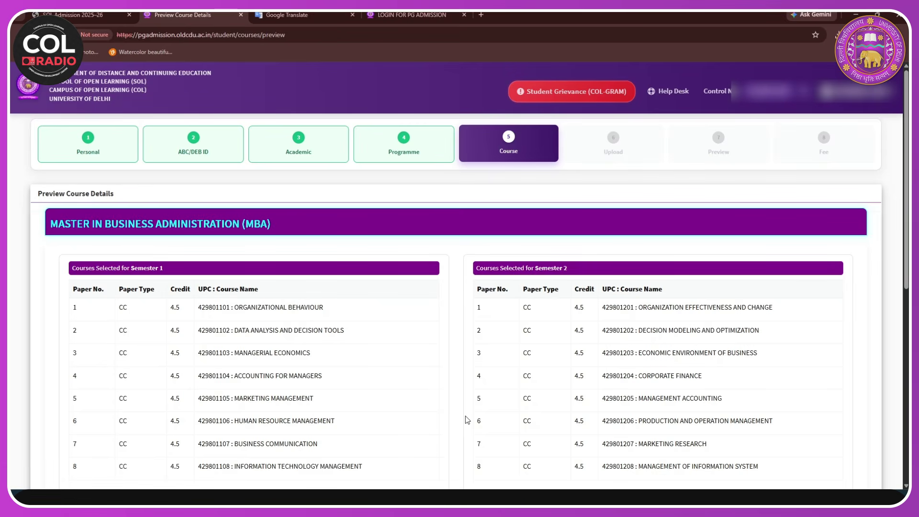
{"action": "scroll", "coordinate": [445, 345], "scroll_direction": "down", "scroll_amount": 10}
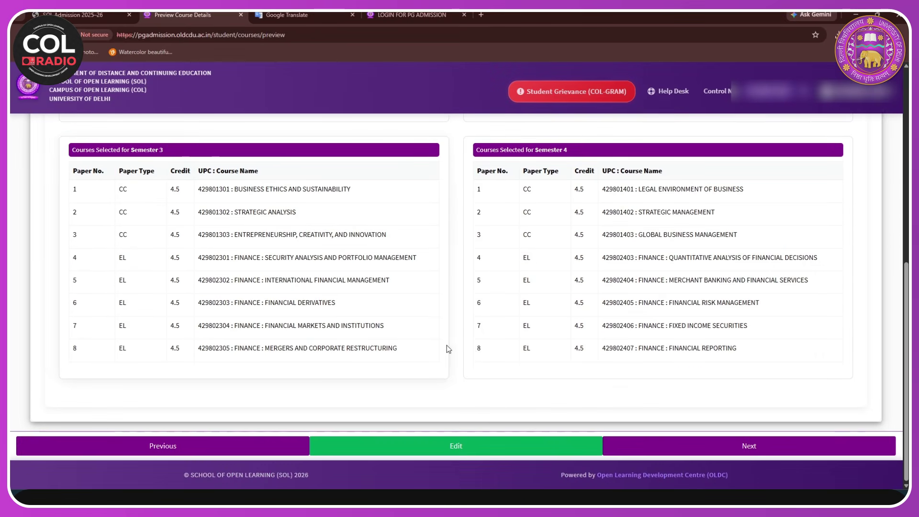
{"action": "left_click", "coordinate": [719, 455]}
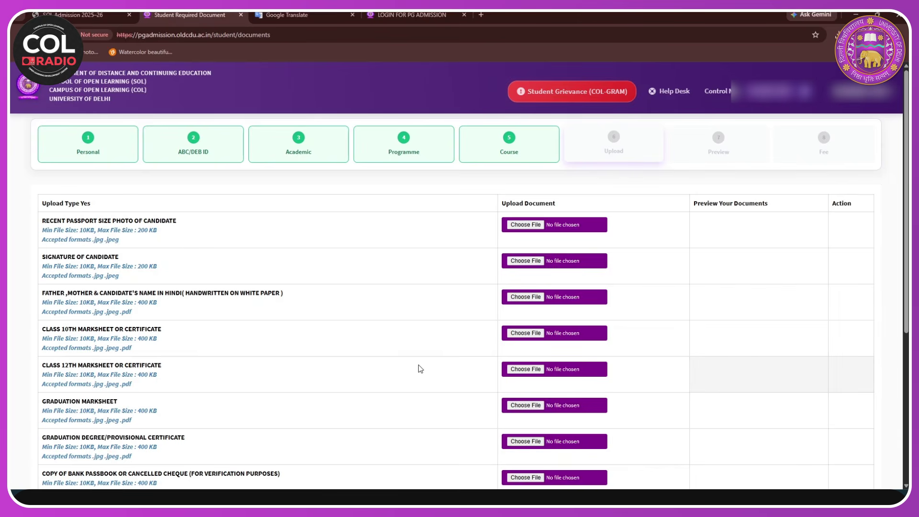
- Upload the candidate's passport-size photo file
{"action": "scroll", "coordinate": [418, 365], "scroll_direction": "down", "scroll_amount": 1}
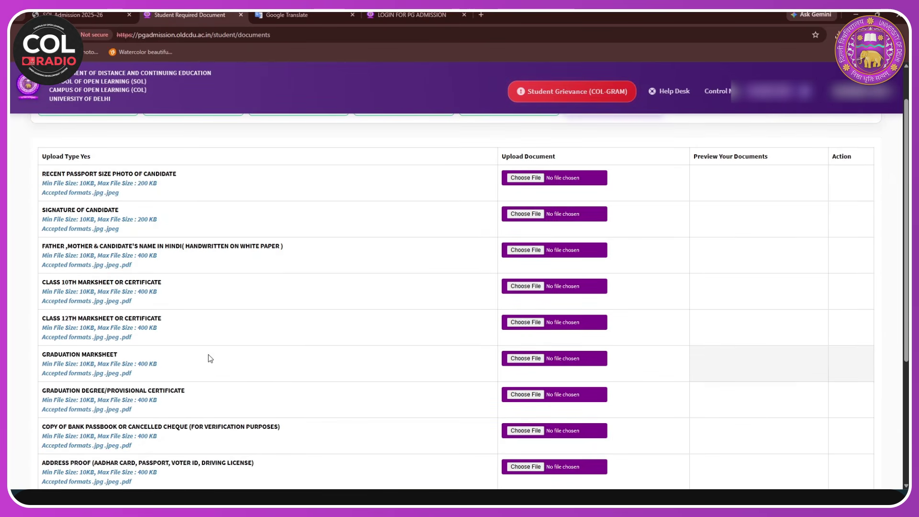
{"action": "scroll", "coordinate": [210, 358], "scroll_direction": "down", "scroll_amount": 2}
{"action": "scroll", "coordinate": [392, 363], "scroll_direction": "down", "scroll_amount": 2}
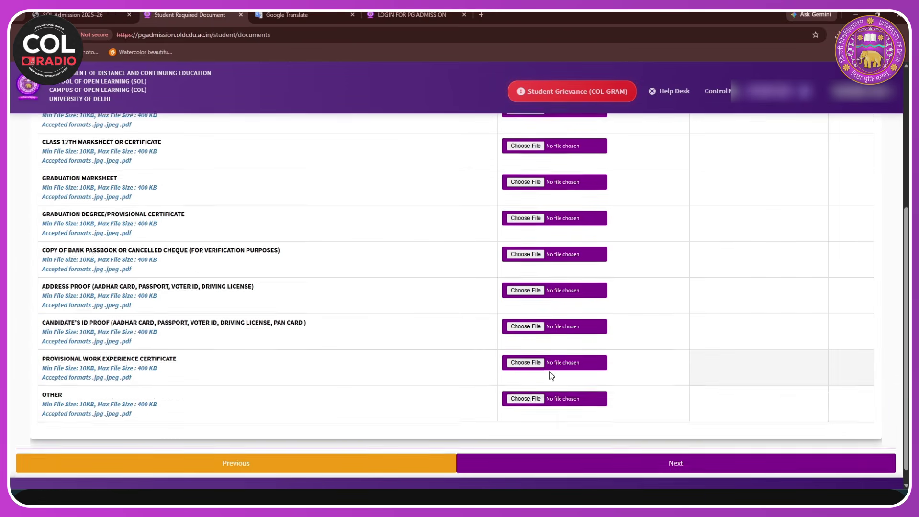
{"action": "scroll", "coordinate": [550, 374], "scroll_direction": "up", "scroll_amount": 5}
{"action": "scroll", "coordinate": [425, 367], "scroll_direction": "down", "scroll_amount": 5}
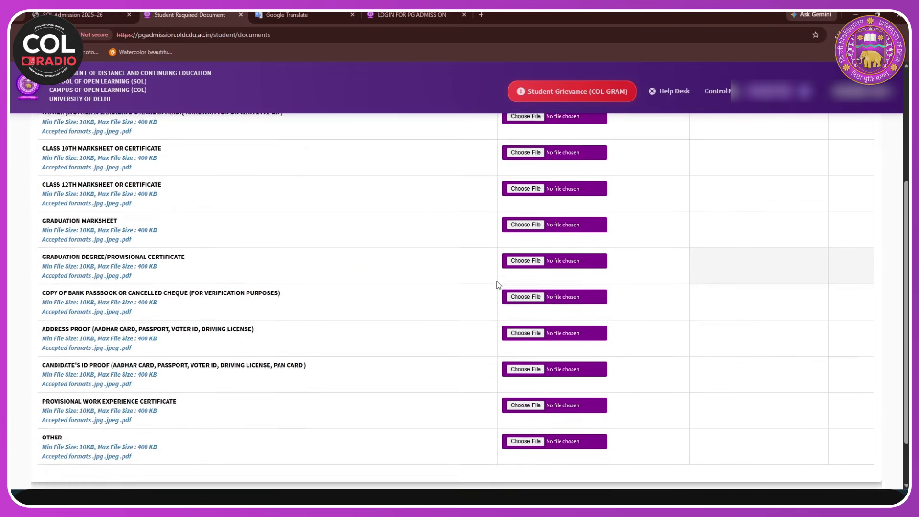
{"action": "scroll", "coordinate": [556, 384], "scroll_direction": "up", "scroll_amount": 1}
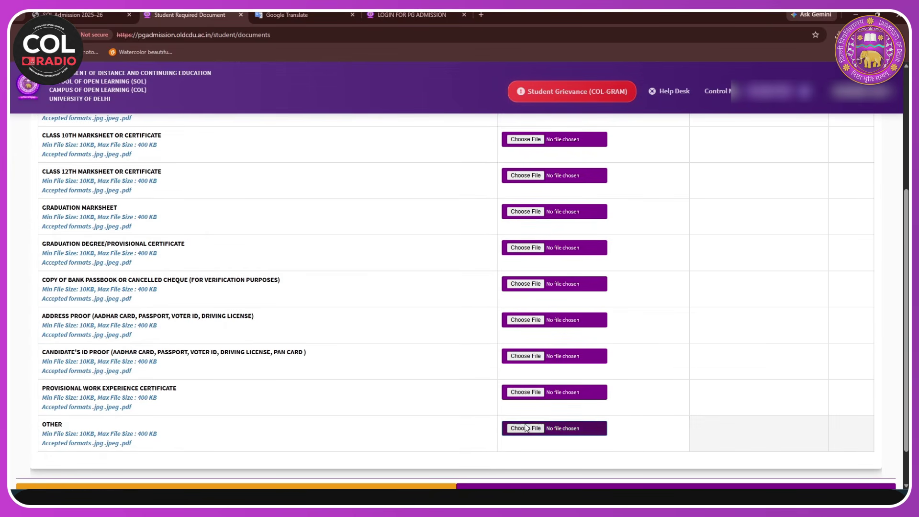
{"action": "scroll", "coordinate": [520, 394], "scroll_direction": "up", "scroll_amount": 3}
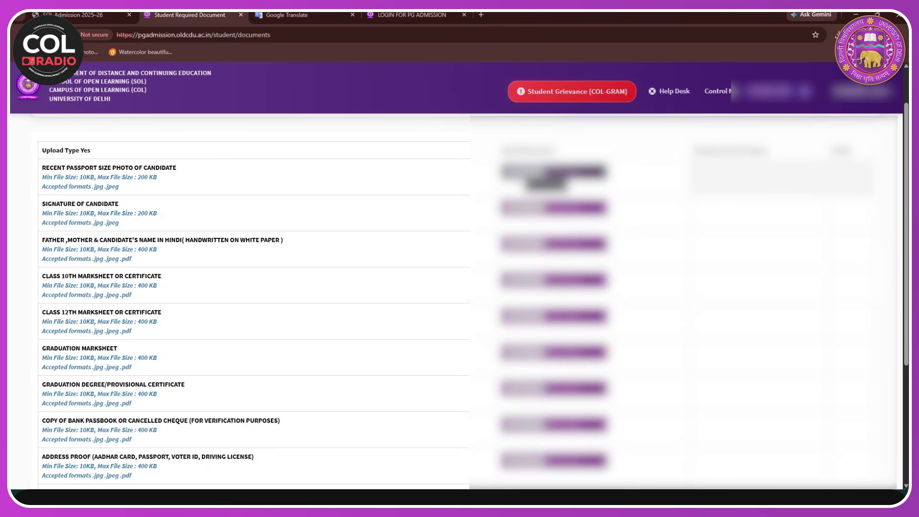
{"action": "left_click", "coordinate": [523, 172]}
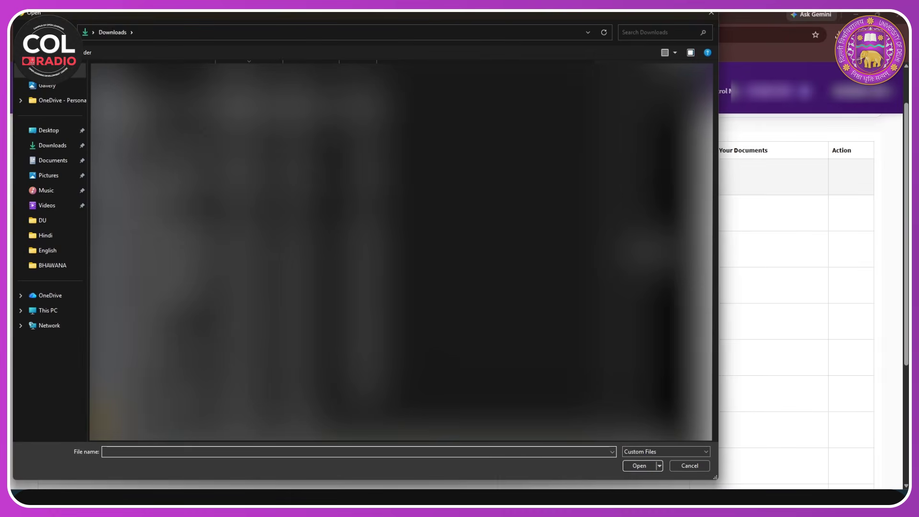
{"action": "left_click", "coordinate": [633, 465]}
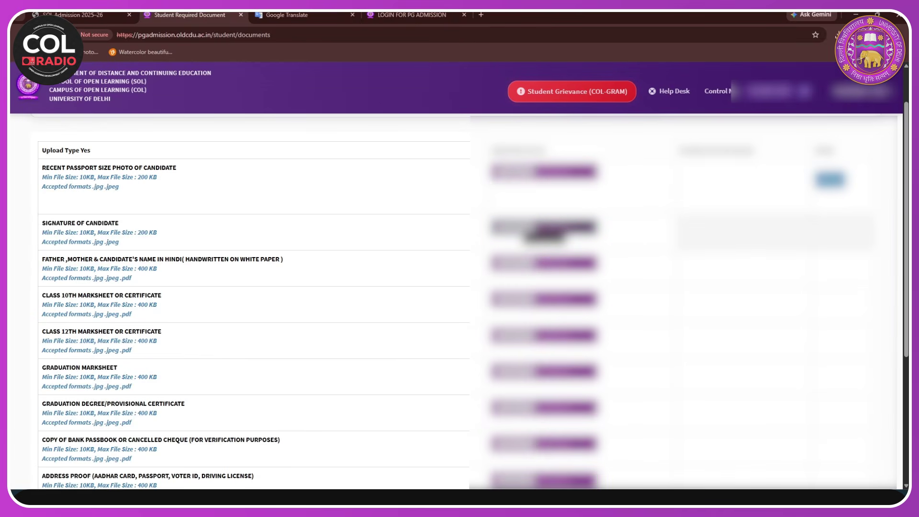
- Try uploading the signature image, which is rejected for being under 10KB
{"action": "left_click", "coordinate": [544, 227]}
{"action": "left_click", "coordinate": [249, 106]}
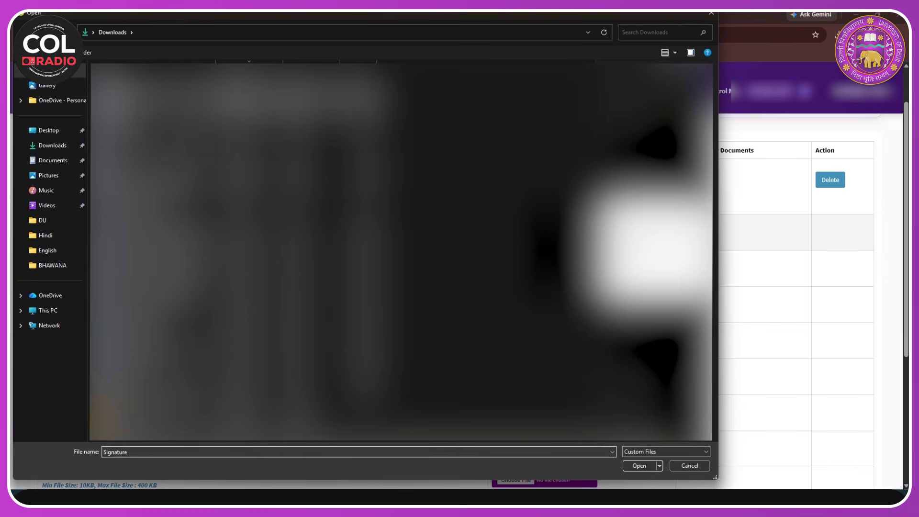
{"action": "left_click", "coordinate": [639, 466]}
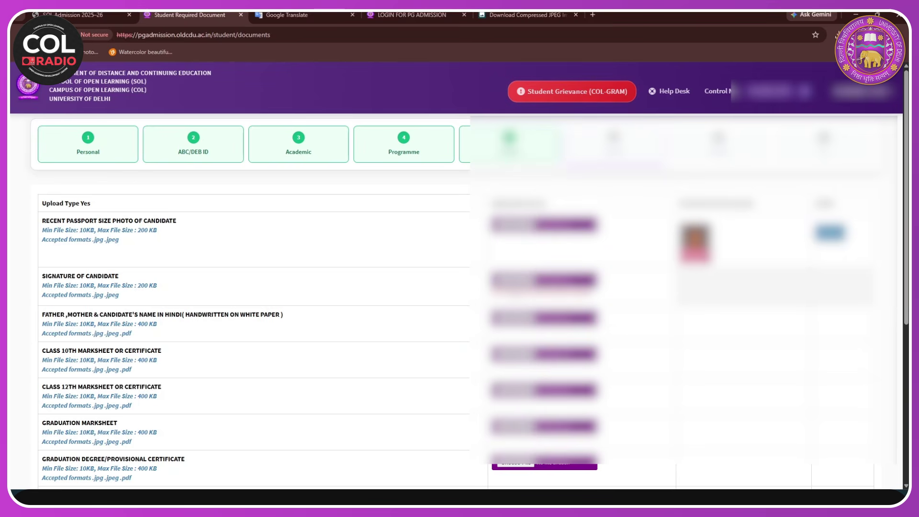
- Confirm the ID proof file upload and continue to the final application preview
{"action": "scroll", "coordinate": [254, 302], "scroll_direction": "down", "scroll_amount": 2}
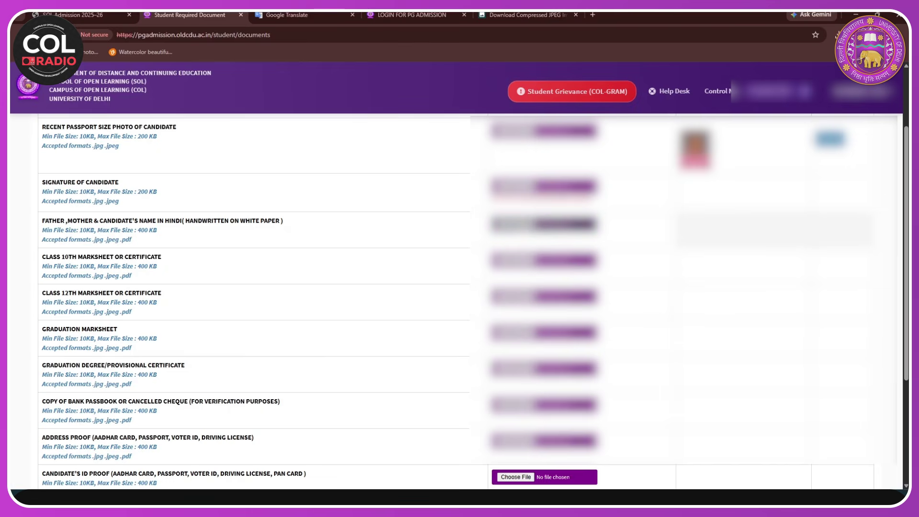
{"action": "scroll", "coordinate": [400, 170], "scroll_direction": "up", "scroll_amount": 2}
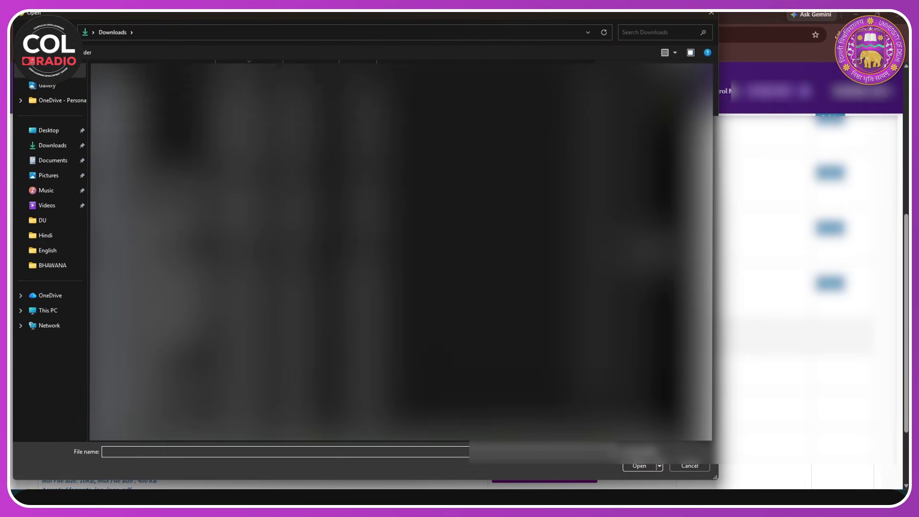
{"action": "key", "text": "Return"}
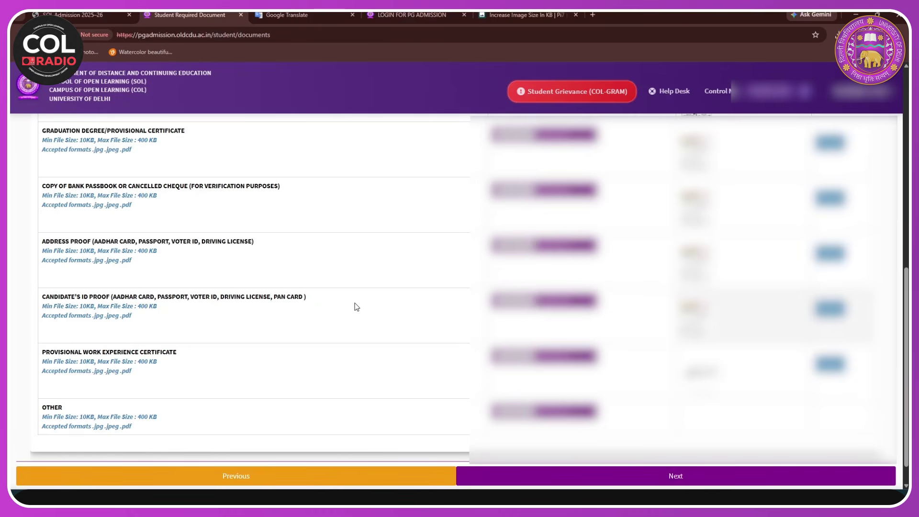
{"action": "scroll", "coordinate": [353, 306], "scroll_direction": "up", "scroll_amount": 1}
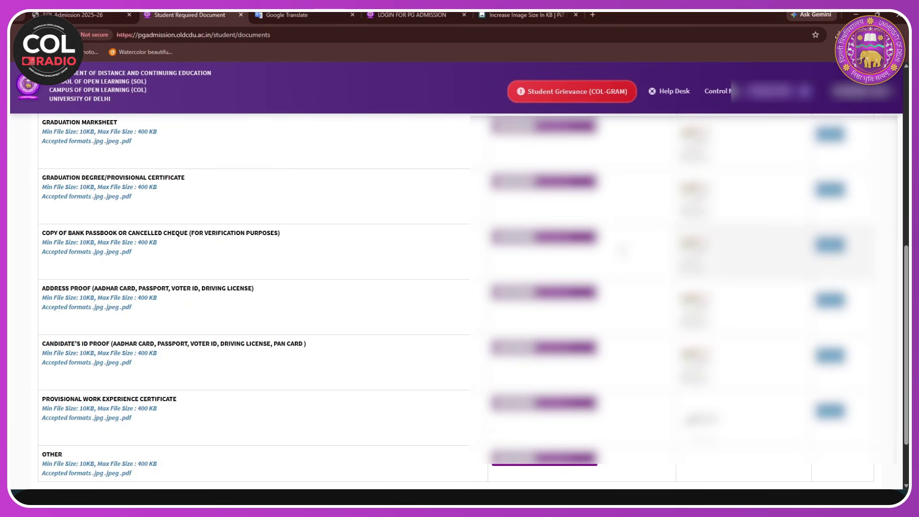
{"action": "scroll", "coordinate": [414, 456], "scroll_direction": "down", "scroll_amount": 1}
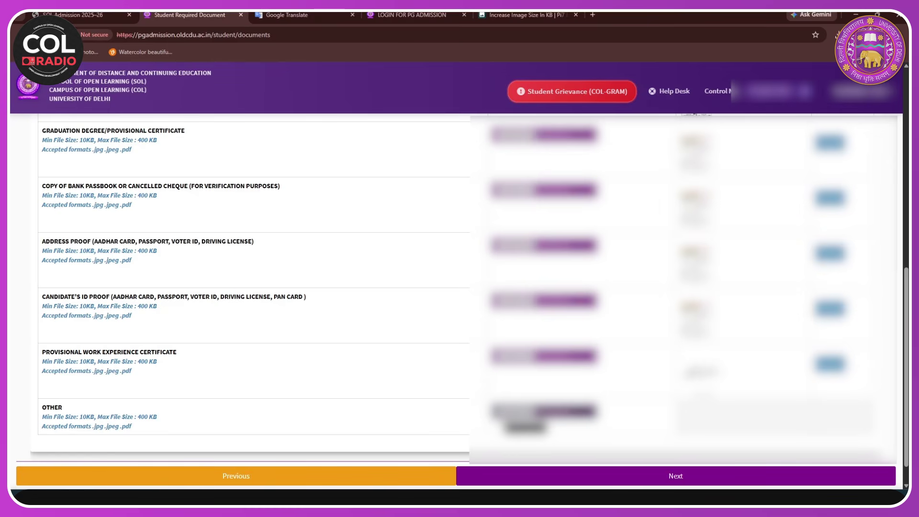
{"action": "left_click", "coordinate": [644, 483]}
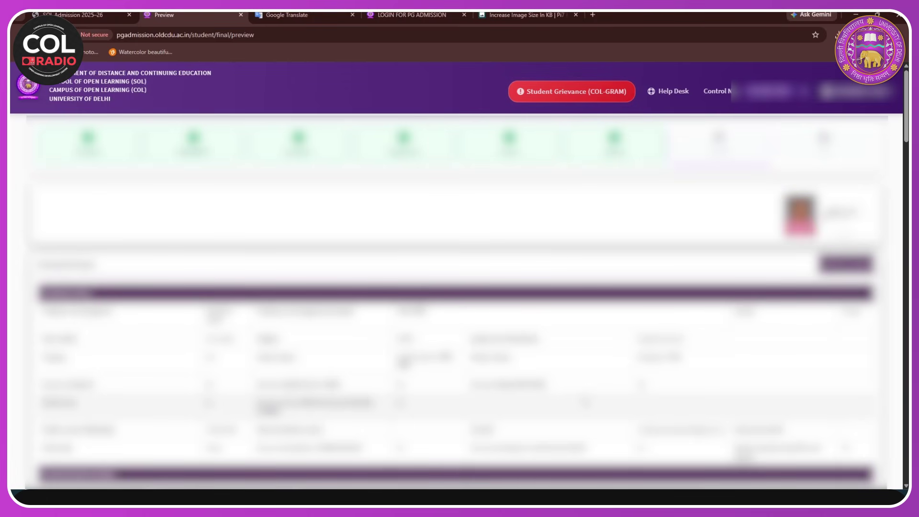
- Agree to the Self Declaration, choose Proceed For Payment, and confirm the final submission
{"action": "scroll", "coordinate": [459, 297], "scroll_direction": "down", "scroll_amount": 10}
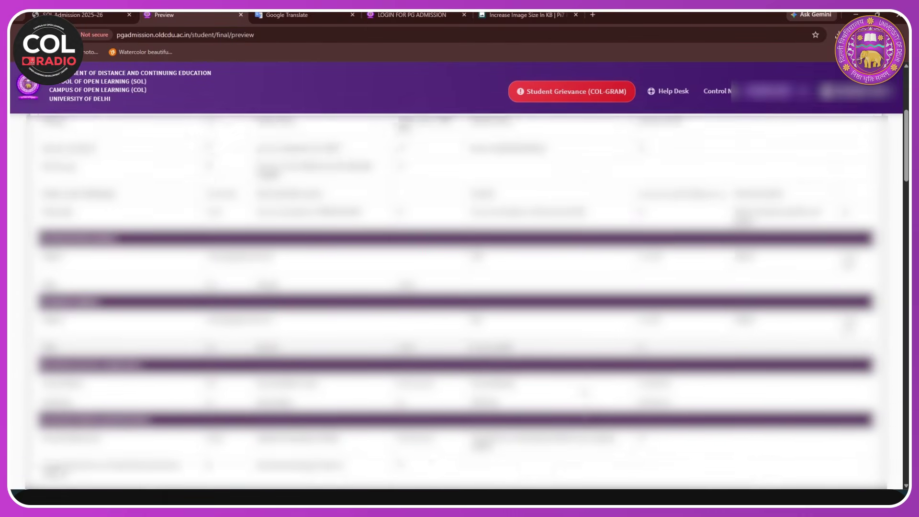
{"action": "scroll", "coordinate": [459, 297], "scroll_direction": "down", "scroll_amount": 15}
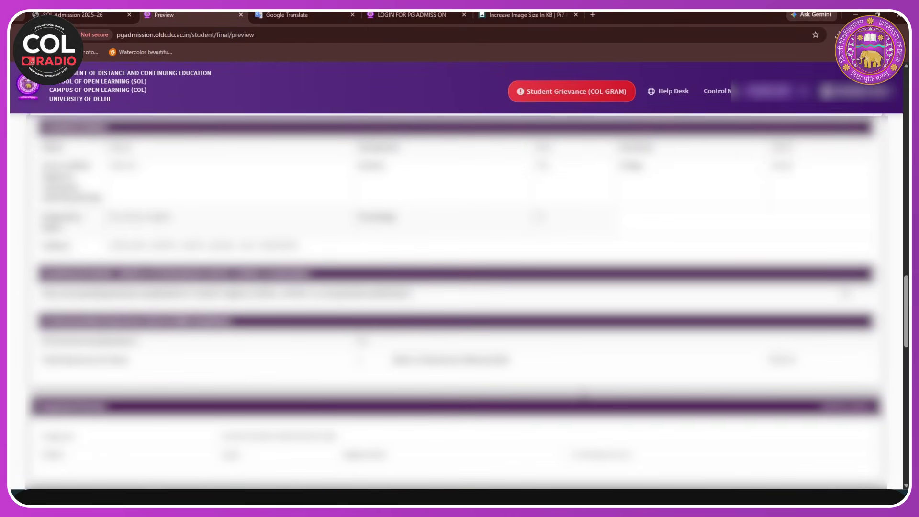
{"action": "scroll", "coordinate": [582, 389], "scroll_direction": "down", "scroll_amount": 10}
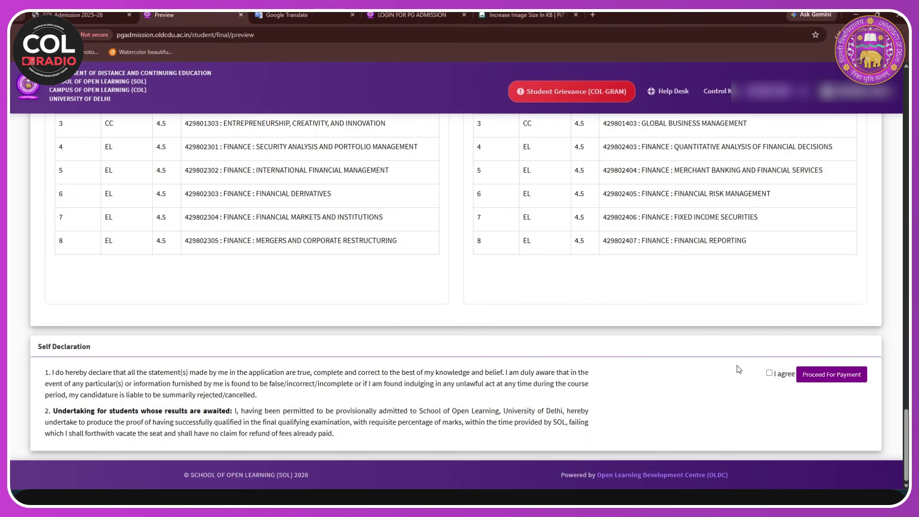
{"action": "left_click", "coordinate": [770, 374]}
{"action": "left_click", "coordinate": [834, 380]}
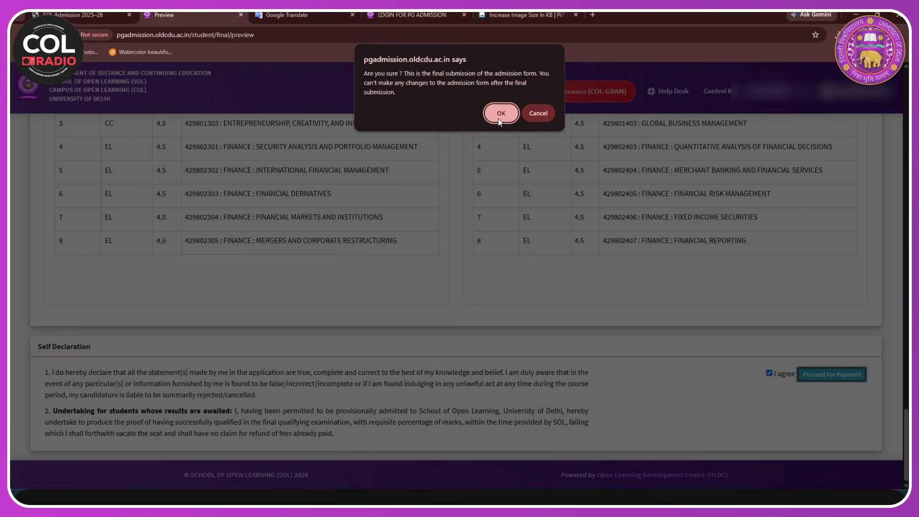
{"action": "left_click", "coordinate": [499, 120]}
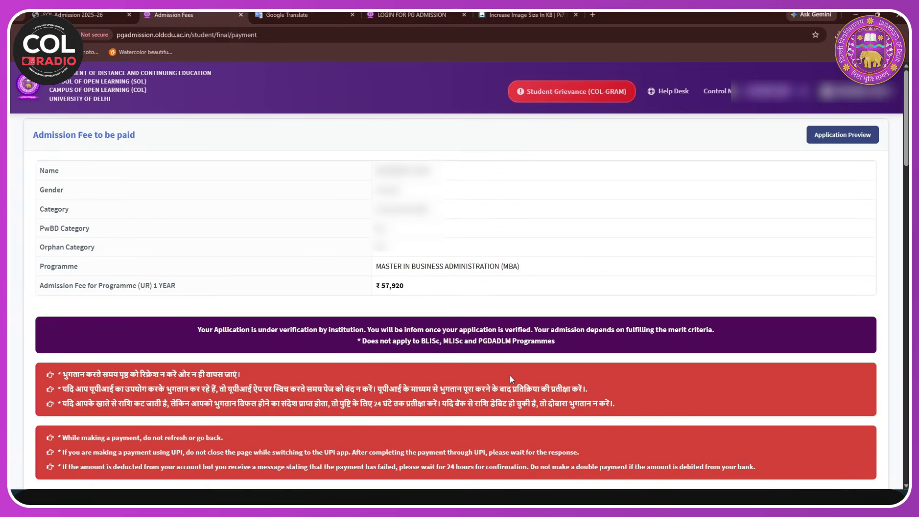
- Select ICICI as the payment gateway and proceed to pay the ₹57,920 admission fee
{"action": "scroll", "coordinate": [512, 380], "scroll_direction": "down", "scroll_amount": 1}
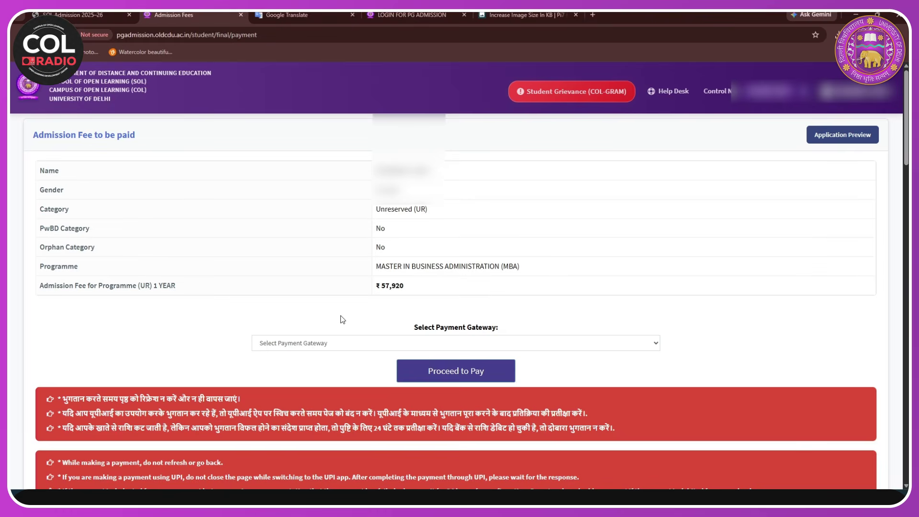
{"action": "scroll", "coordinate": [318, 376], "scroll_direction": "down", "scroll_amount": 1}
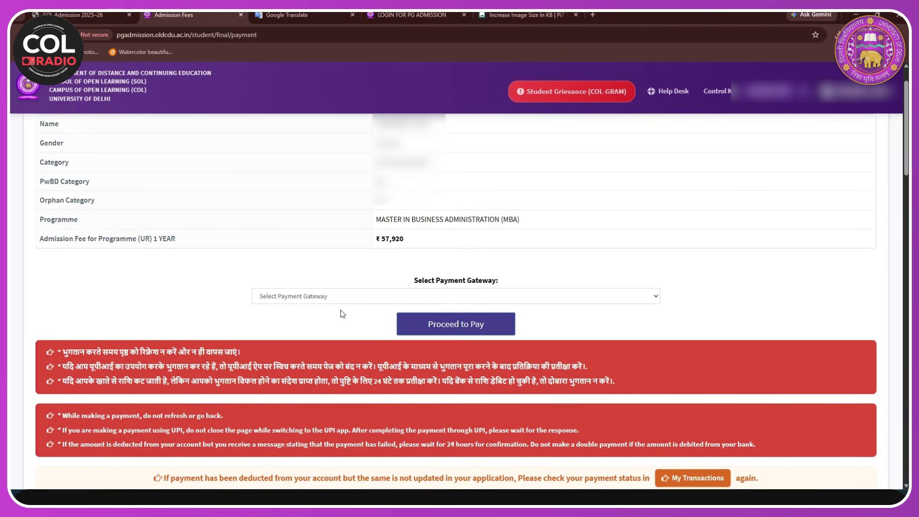
{"action": "left_click", "coordinate": [487, 301]}
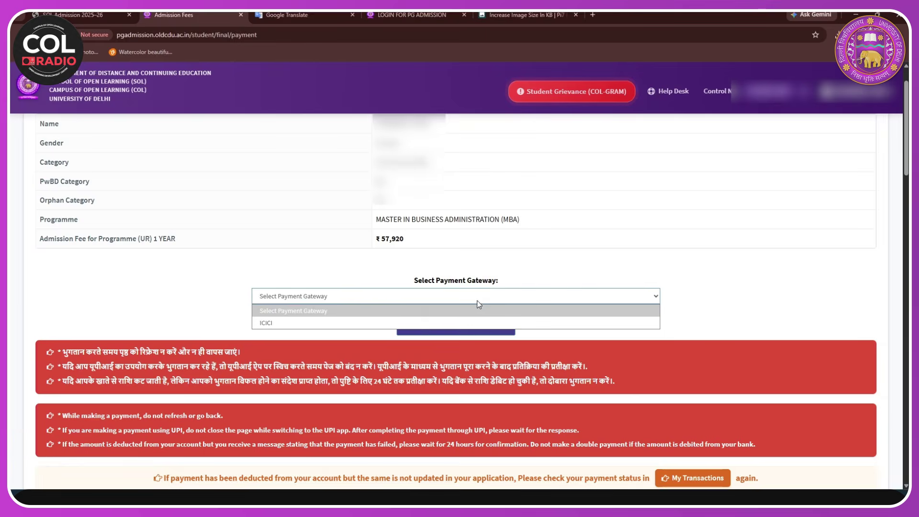
{"action": "left_click", "coordinate": [356, 328]}
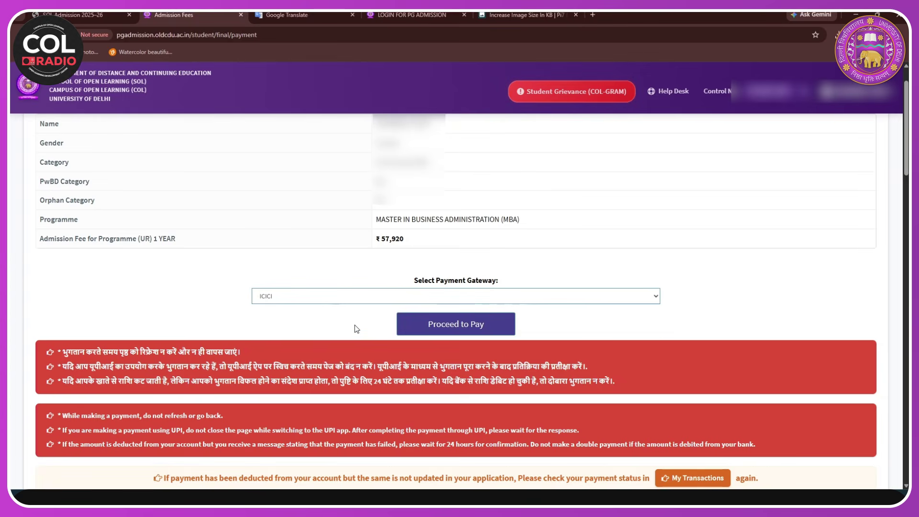
{"action": "left_click", "coordinate": [449, 328]}
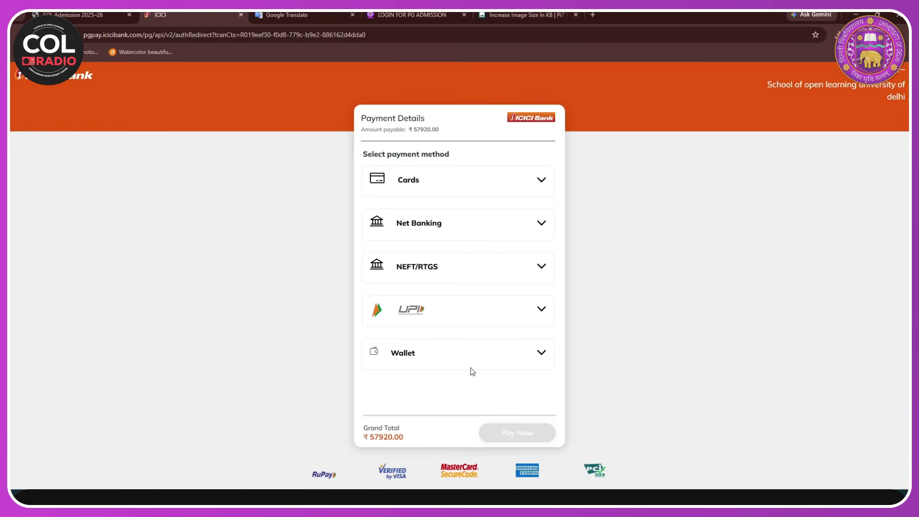
- Choose UPI and pay the ₹57920 fee using the QR code option
{"action": "left_click", "coordinate": [539, 312]}
{"action": "left_click", "coordinate": [385, 339]}
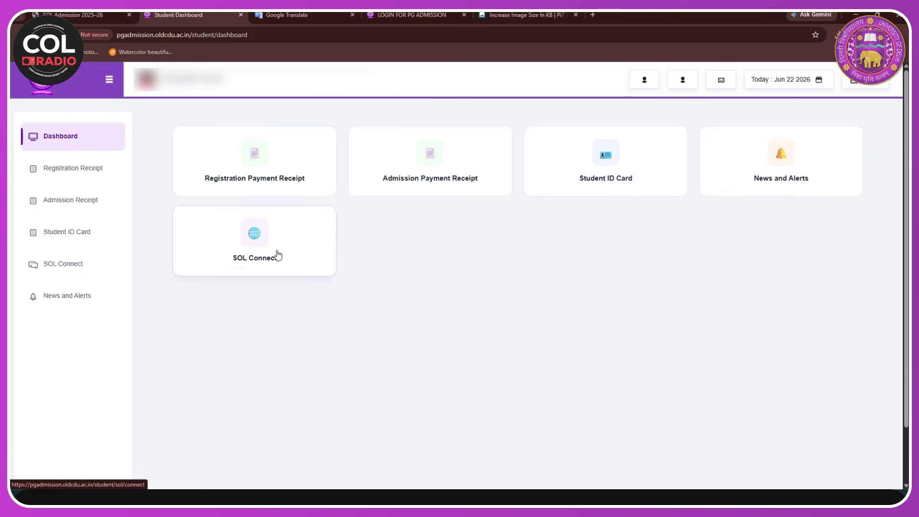
- Open the Registration Payment Receipt in a new tab, then return to the dashboard
{"action": "left_click", "coordinate": [267, 175]}
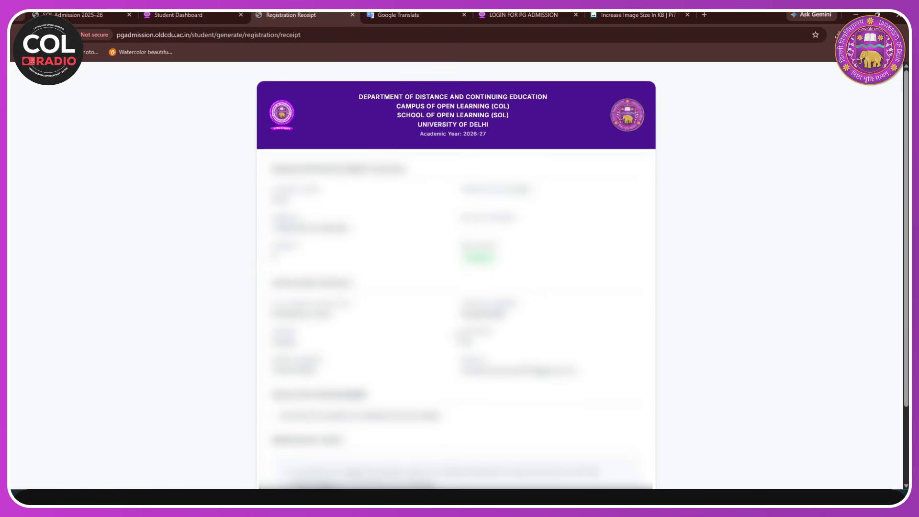
{"action": "scroll", "coordinate": [455, 287], "scroll_direction": "down", "scroll_amount": 2}
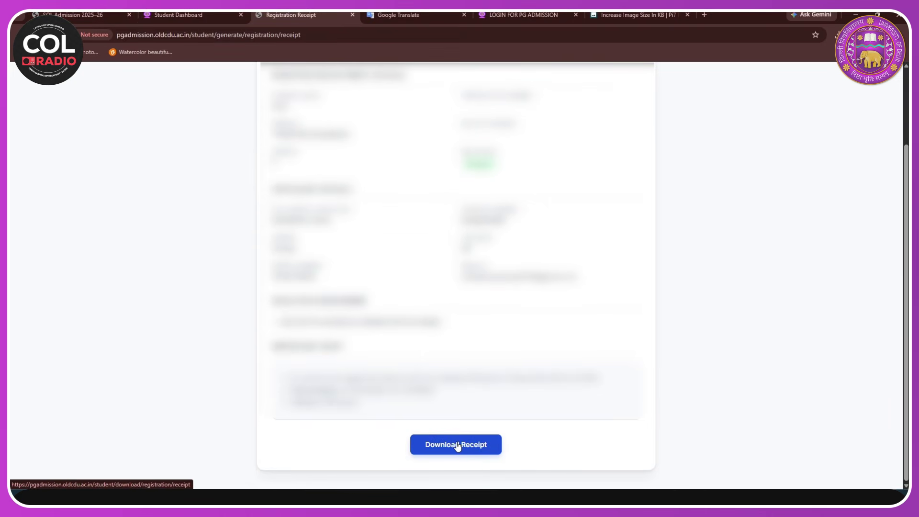
{"action": "left_click", "coordinate": [173, 18]}
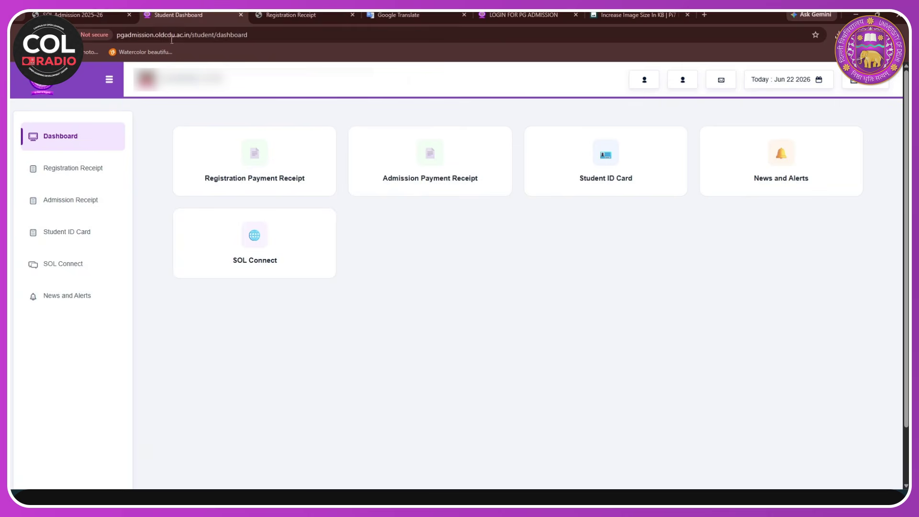
- Open the Admission Payment Receipt and download it as a PDF
{"action": "left_click", "coordinate": [437, 176]}
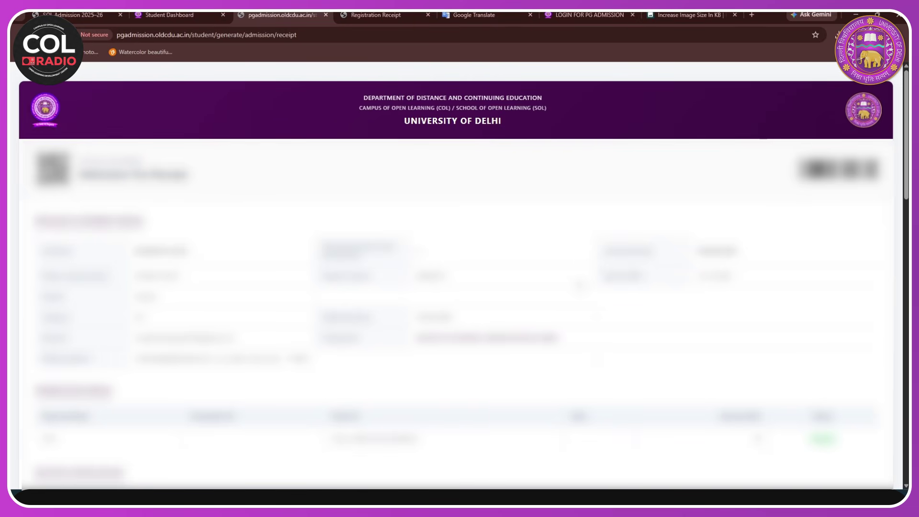
{"action": "scroll", "coordinate": [460, 275], "scroll_direction": "down", "scroll_amount": 15}
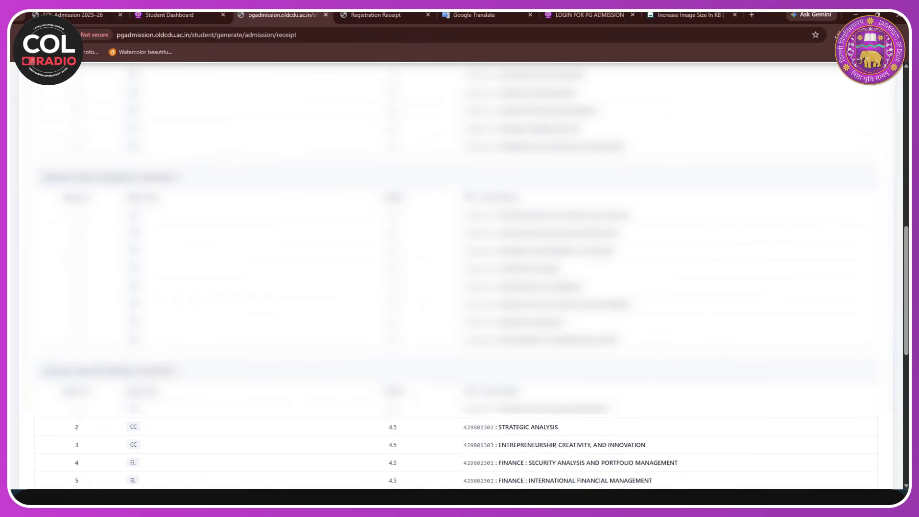
{"action": "scroll", "coordinate": [459, 275], "scroll_direction": "down", "scroll_amount": 4}
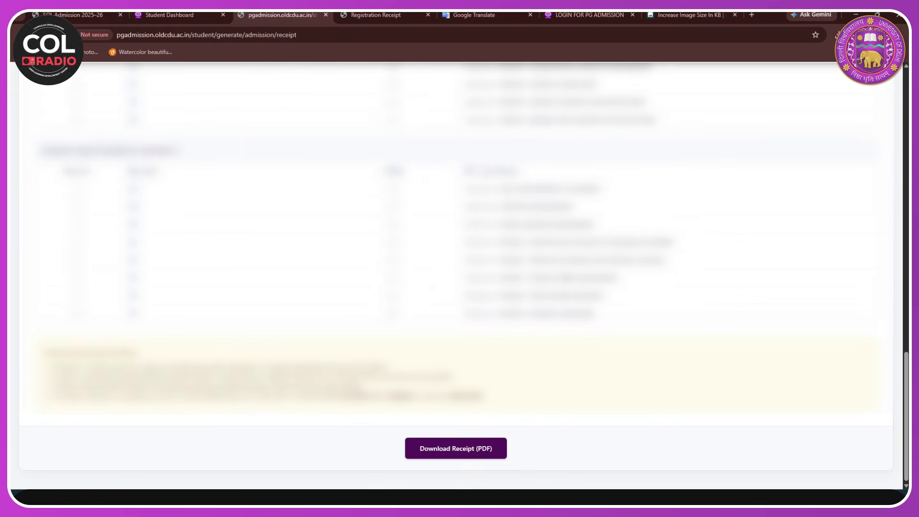
{"action": "left_click", "coordinate": [467, 454]}
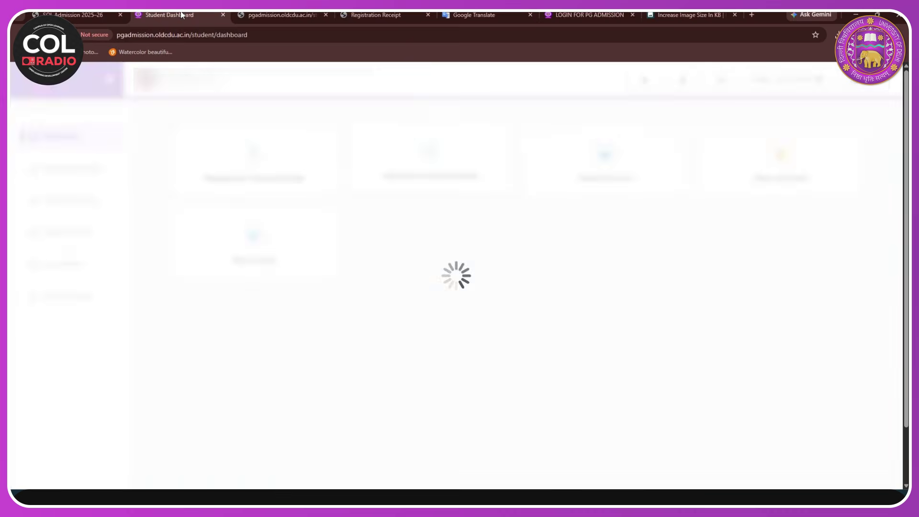